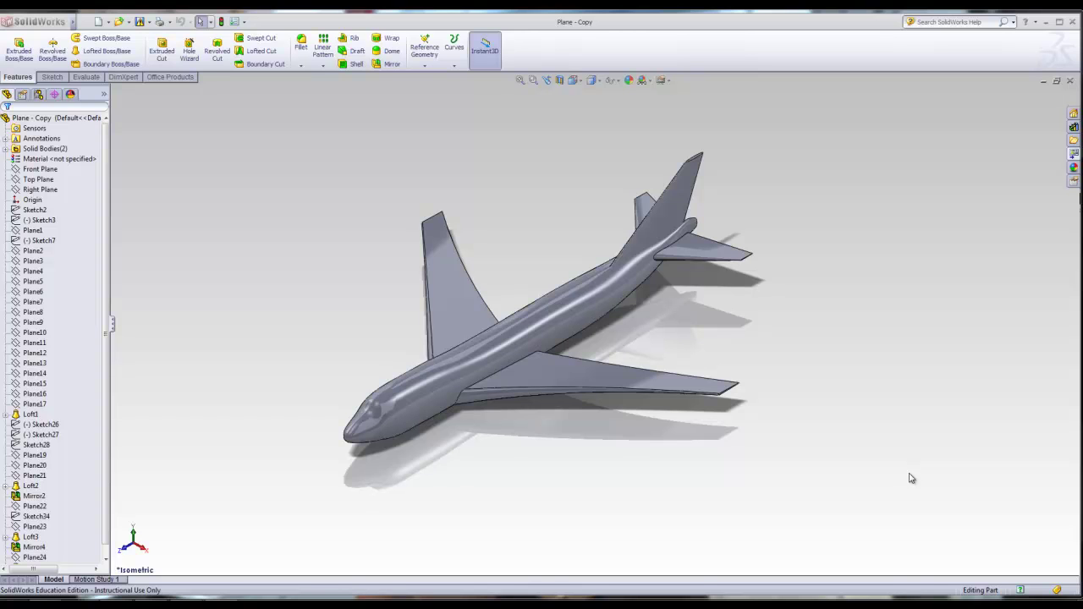
pyautogui.moveTo(571, 500); pyautogui.dragTo(574, 469, button='middle')
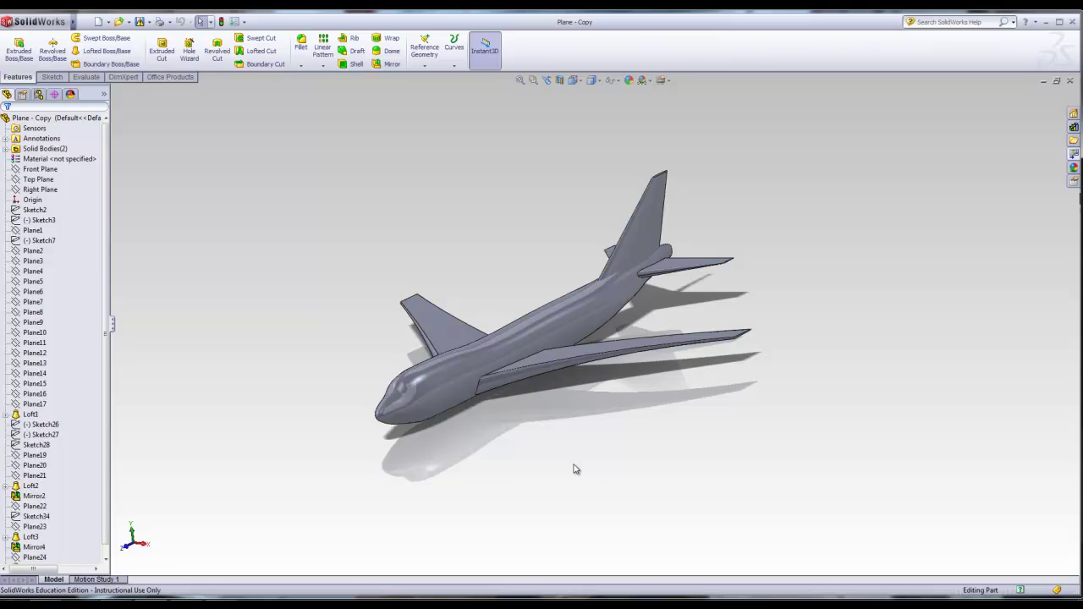
pyautogui.moveTo(367, 348)
pyautogui.mouseDown(button='middle')
pyautogui.moveTo(358, 343)
pyautogui.moveTo(389, 345)
pyautogui.moveTo(380, 317)
pyautogui.moveTo(369, 343)
pyautogui.mouseUp(button='middle')
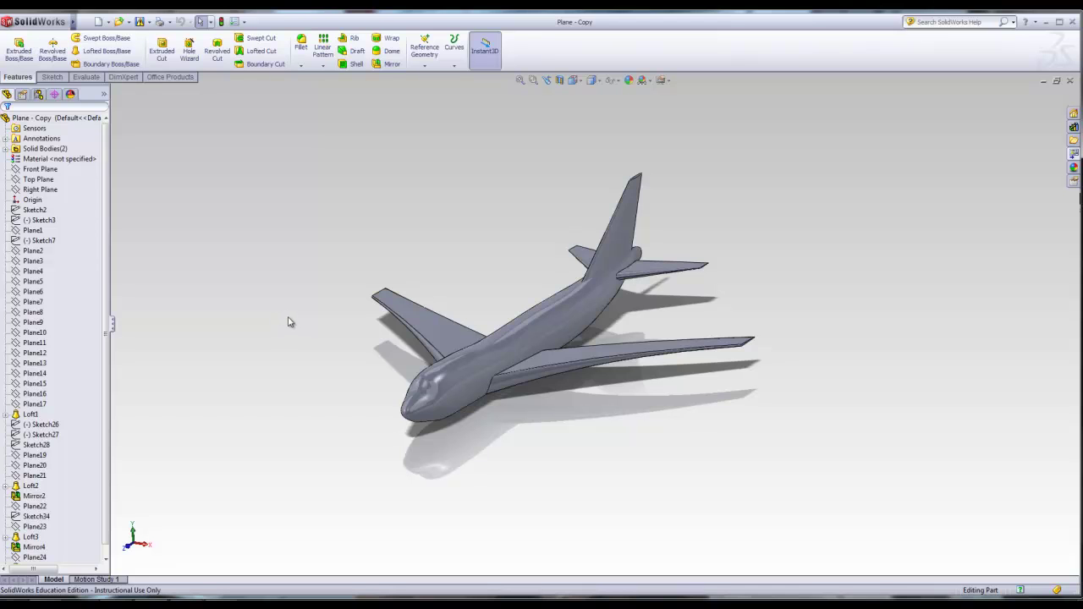
pyautogui.moveTo(77, 22)
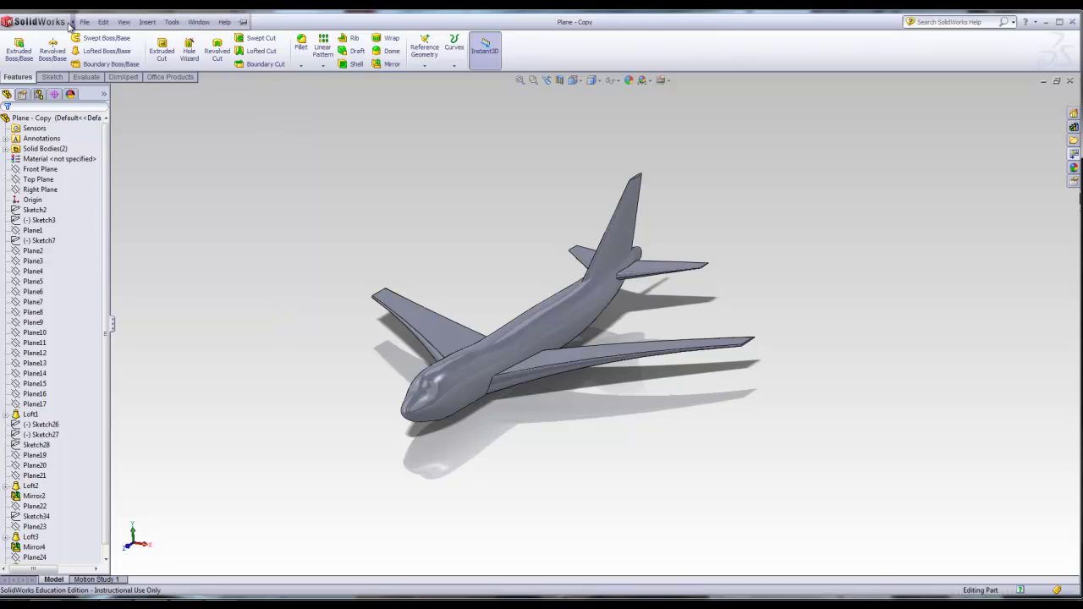
pyautogui.click(199, 22)
pyautogui.moveTo(223, 23)
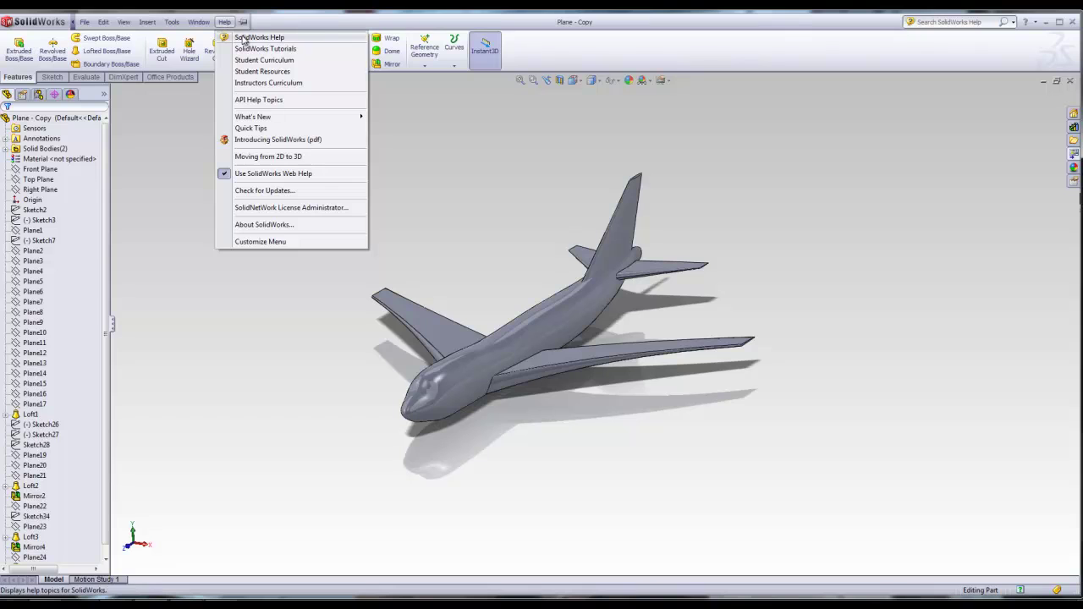
pyautogui.click(243, 39)
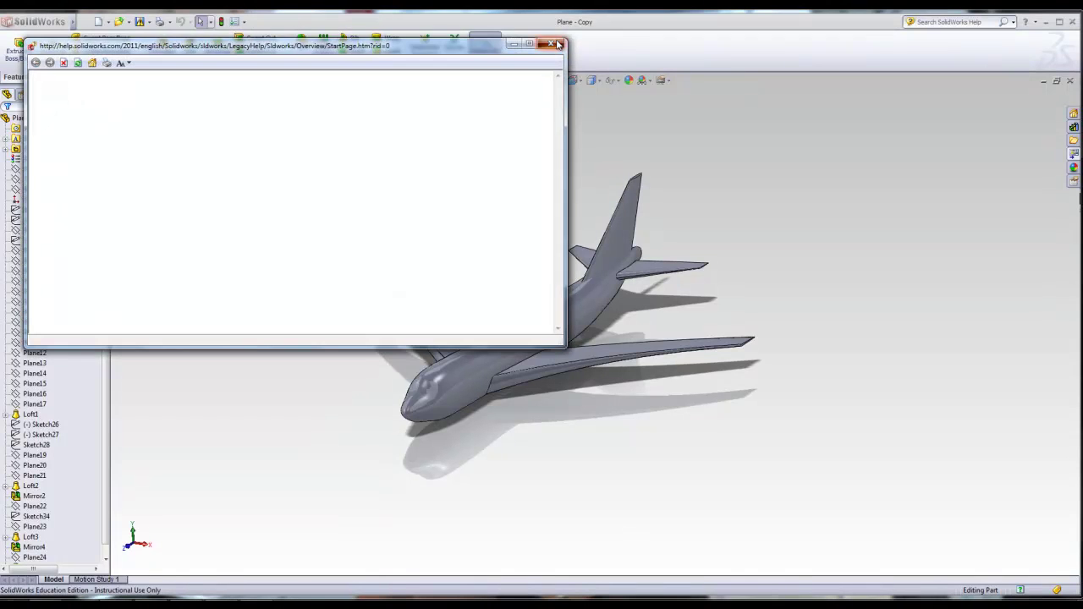
pyautogui.click(550, 44)
# - Look through All SolidWorks Tutorials Set 2 and Set 1 for the Lofts tutorial, and close the tutorials window
pyautogui.moveTo(77, 22)
pyautogui.click(199, 22)
pyautogui.moveTo(224, 22)
pyautogui.click(254, 48)
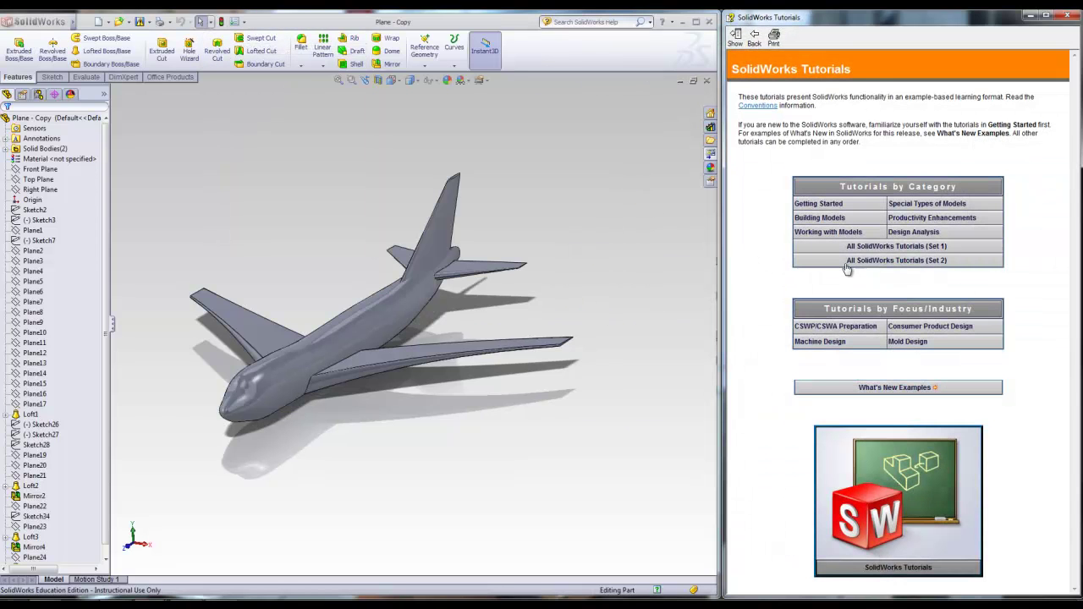
pyautogui.click(873, 263)
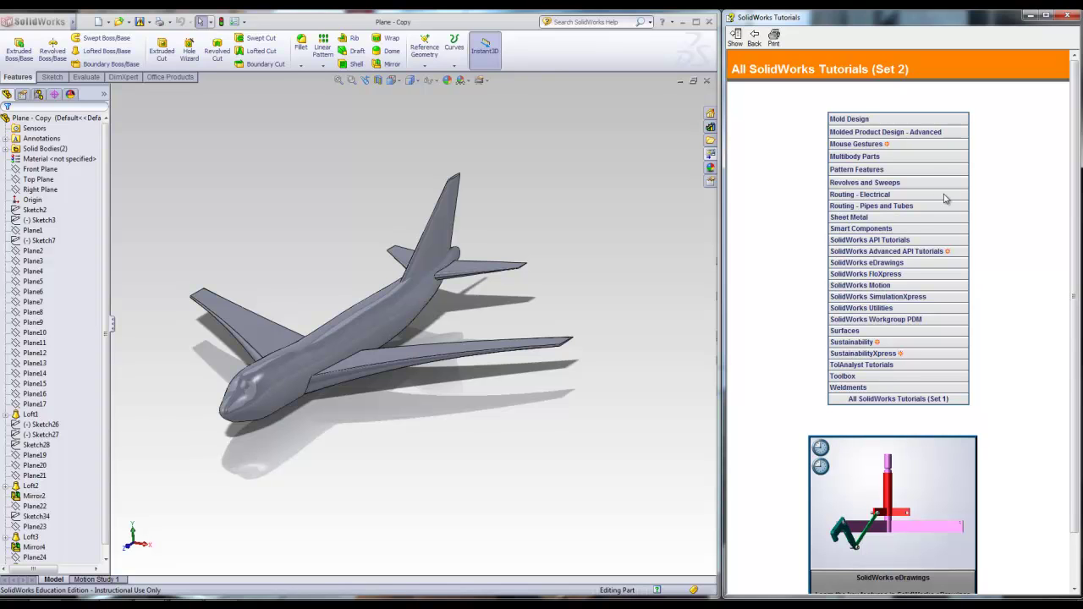
pyautogui.click(930, 399)
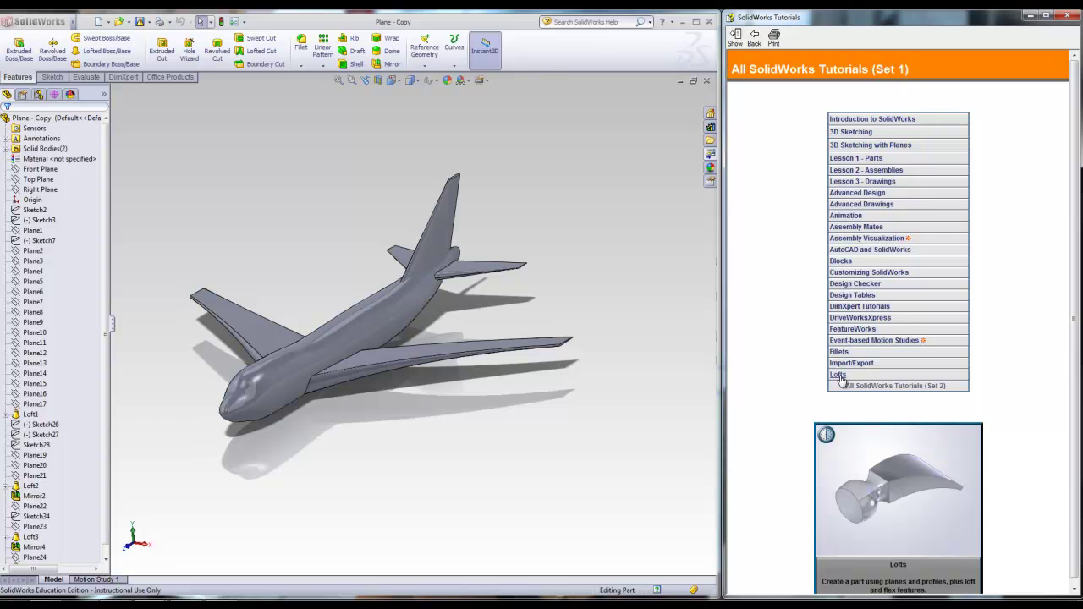
pyautogui.click(1062, 16)
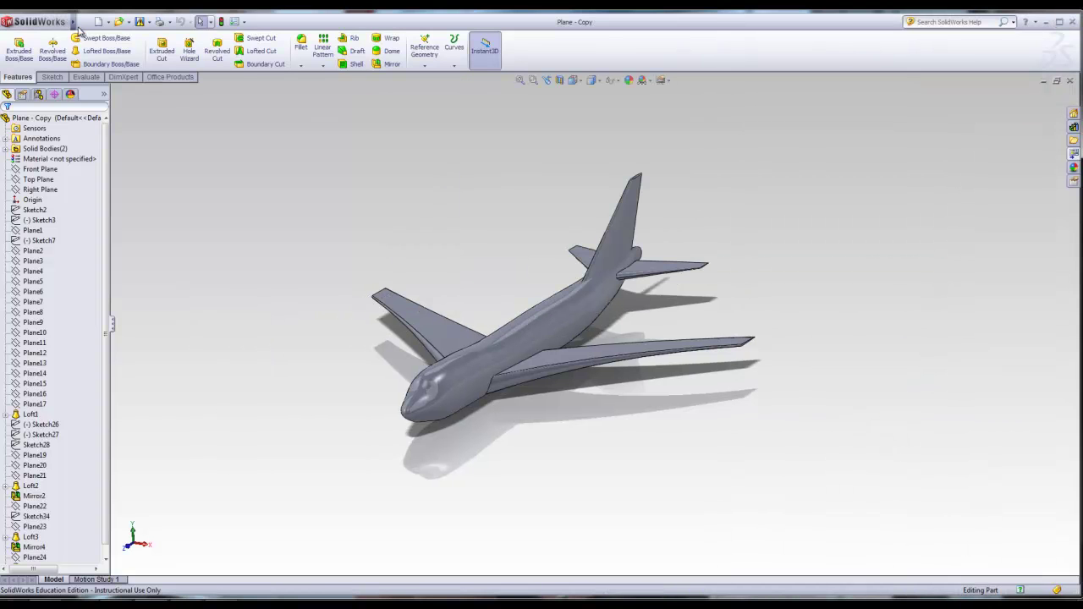
# - Create a new Part document
pyautogui.click(83, 22)
pyautogui.click(100, 36)
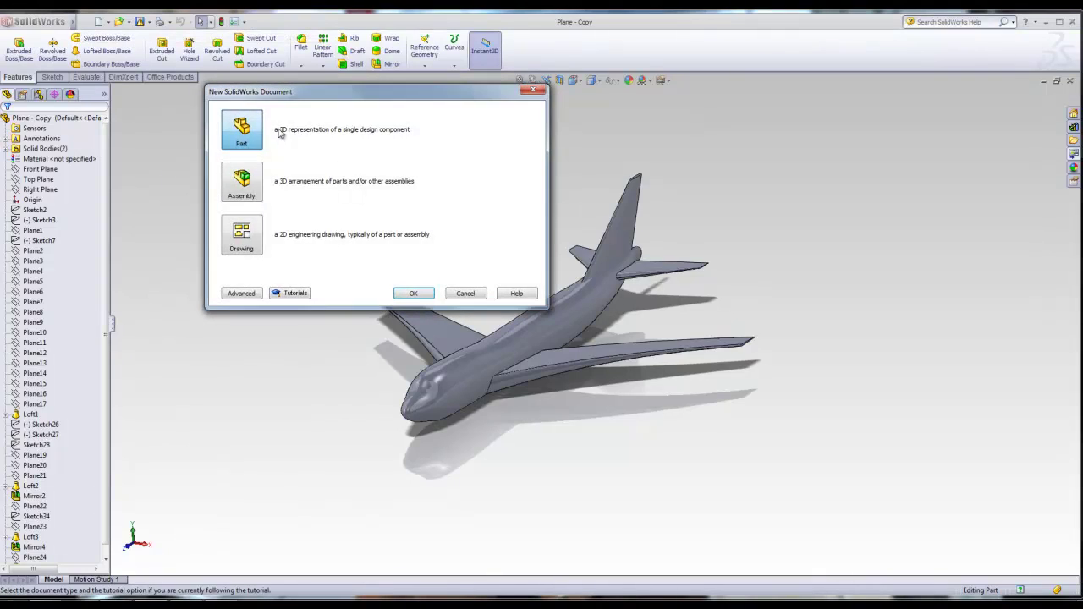
pyautogui.click(411, 292)
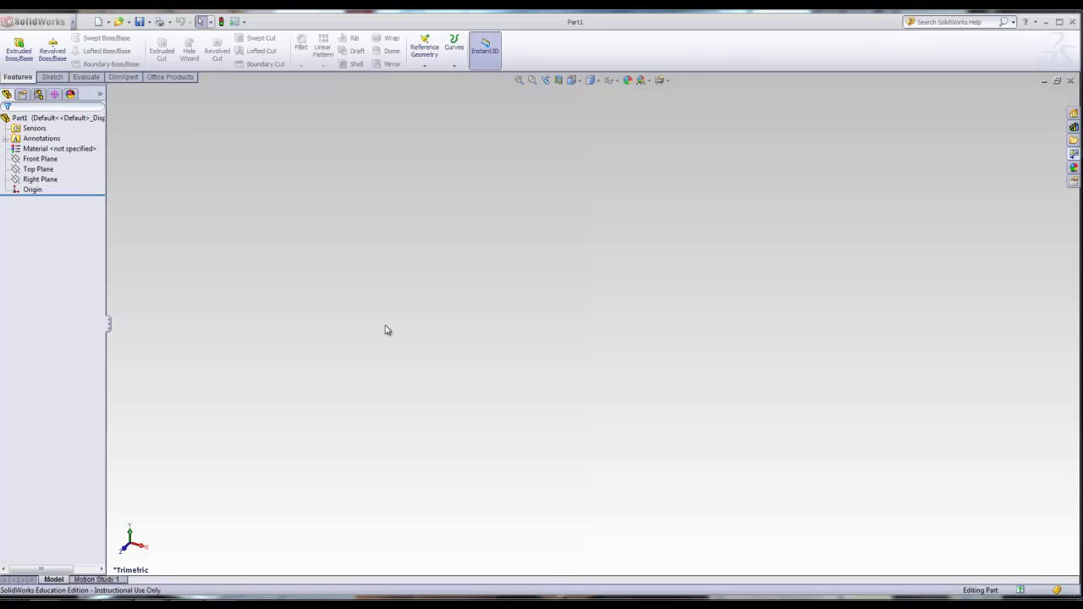
# - Set up a reference plane parallel to the Front Plane at an offset distance of 2 in
pyautogui.click(43, 170)
pyautogui.click(42, 159)
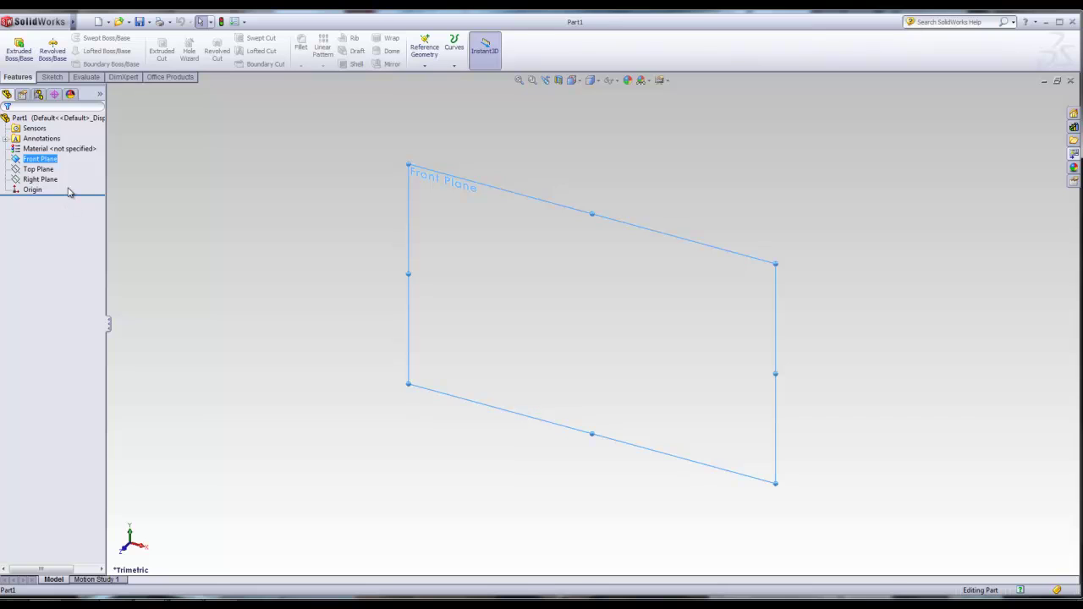
pyautogui.click(425, 63)
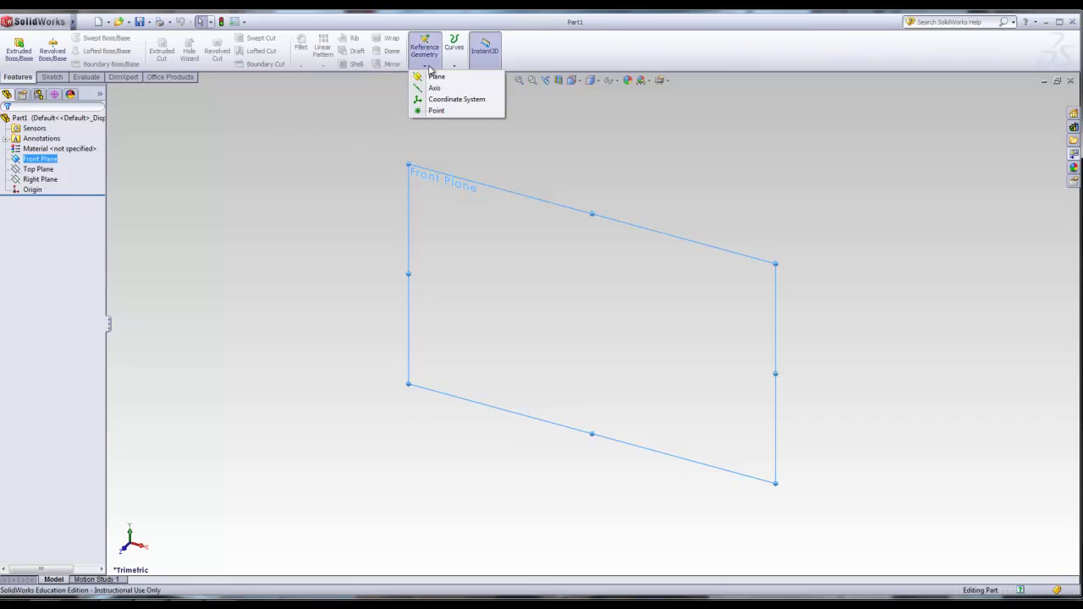
pyautogui.press('Escape')
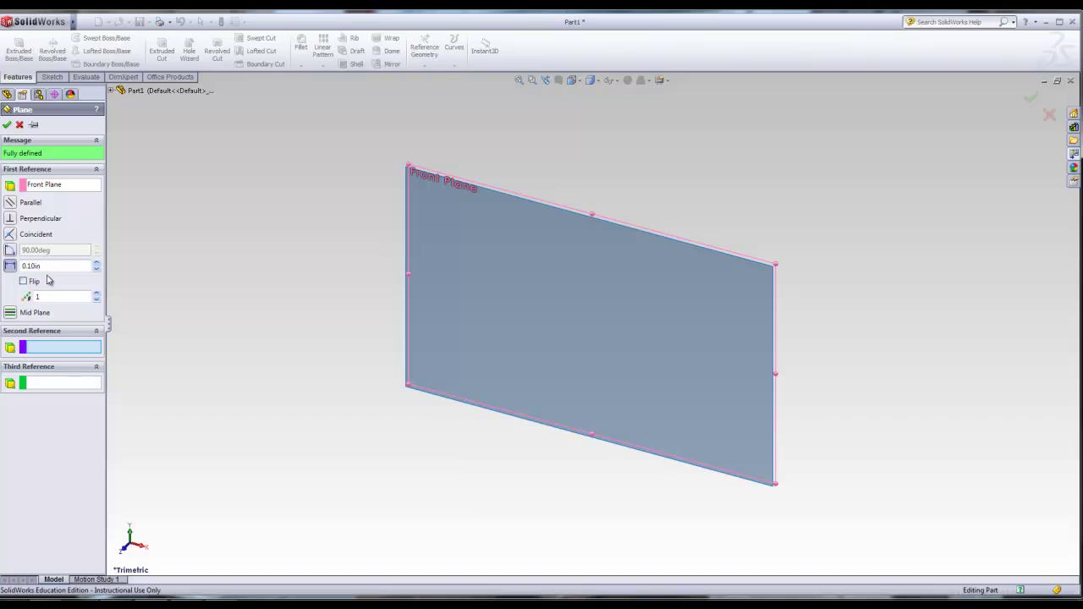
pyautogui.click(14, 268)
pyautogui.write('2')
pyautogui.press('Return')
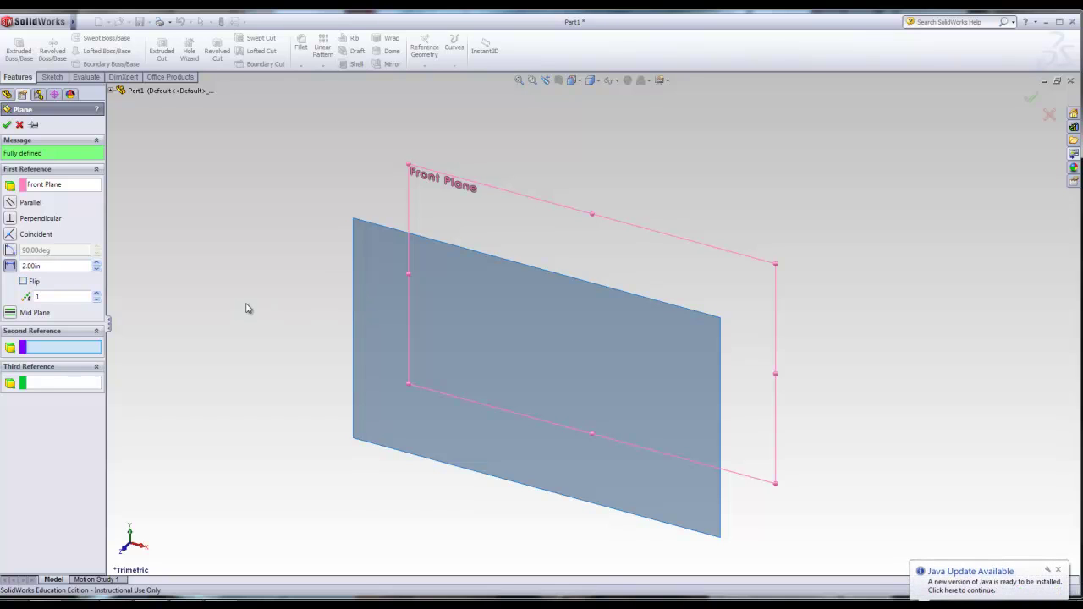
pyautogui.click(97, 293)
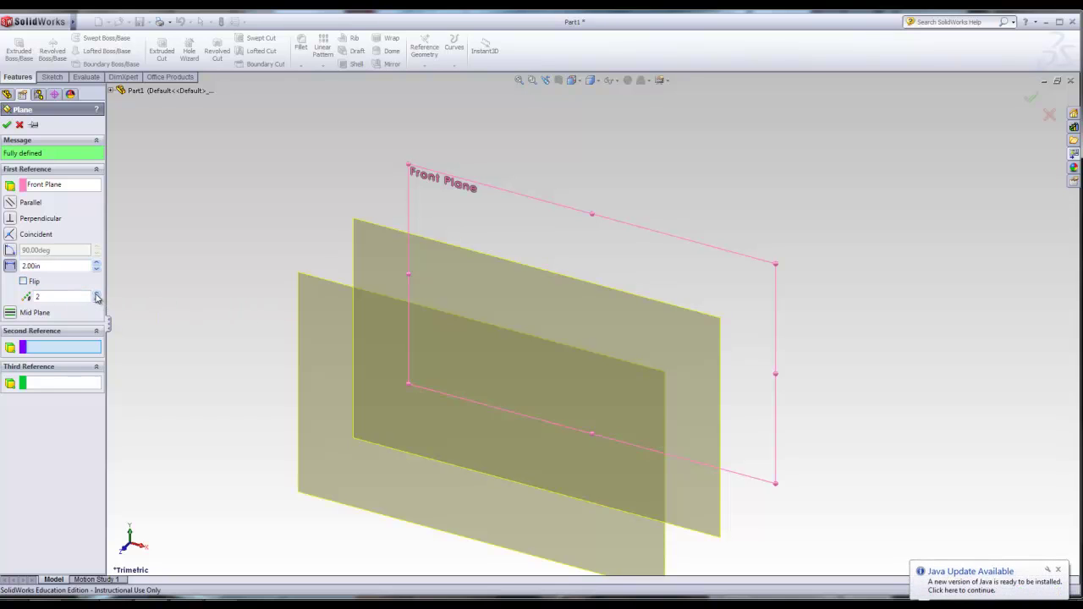
pyautogui.click(96, 293)
pyautogui.click(97, 300)
pyautogui.click(96, 301)
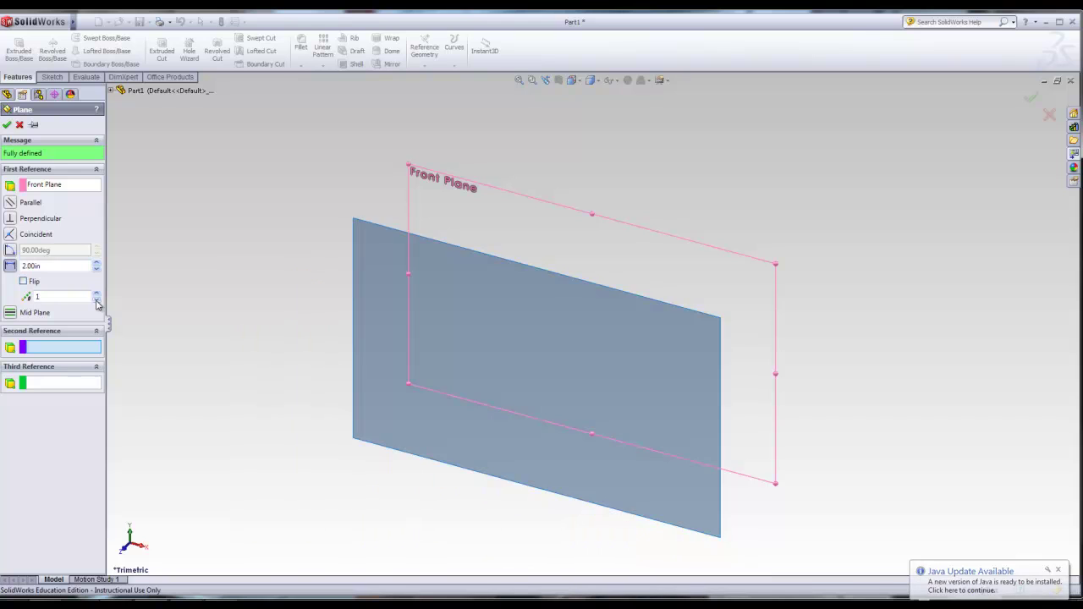
# - Confirm the single plane offset from the Front Plane and show the Front Plane in the graphics area
pyautogui.press('f')
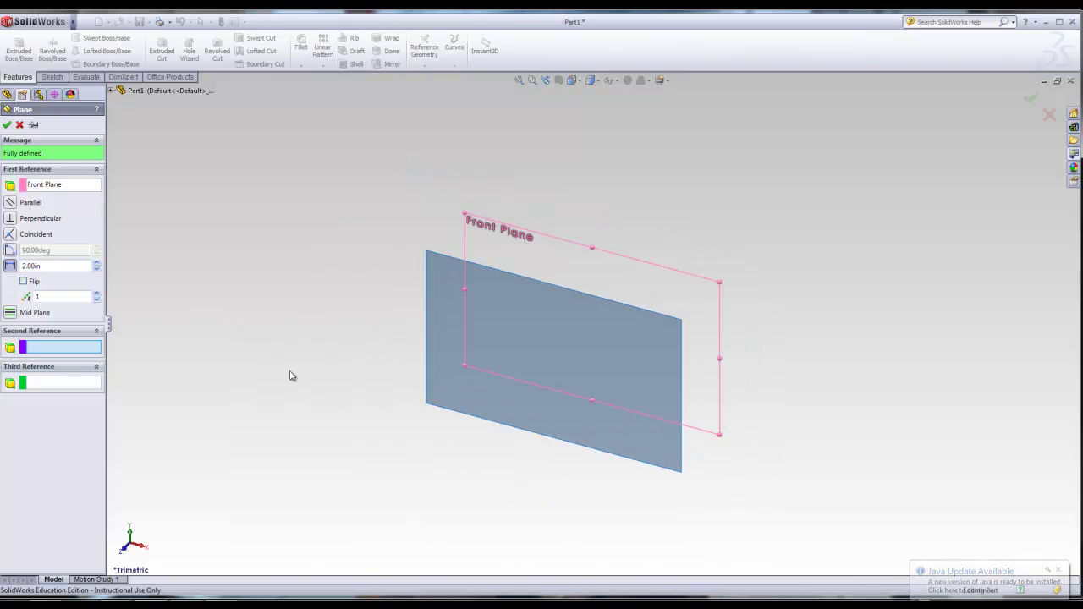
pyautogui.scroll(-1, 338, 398)
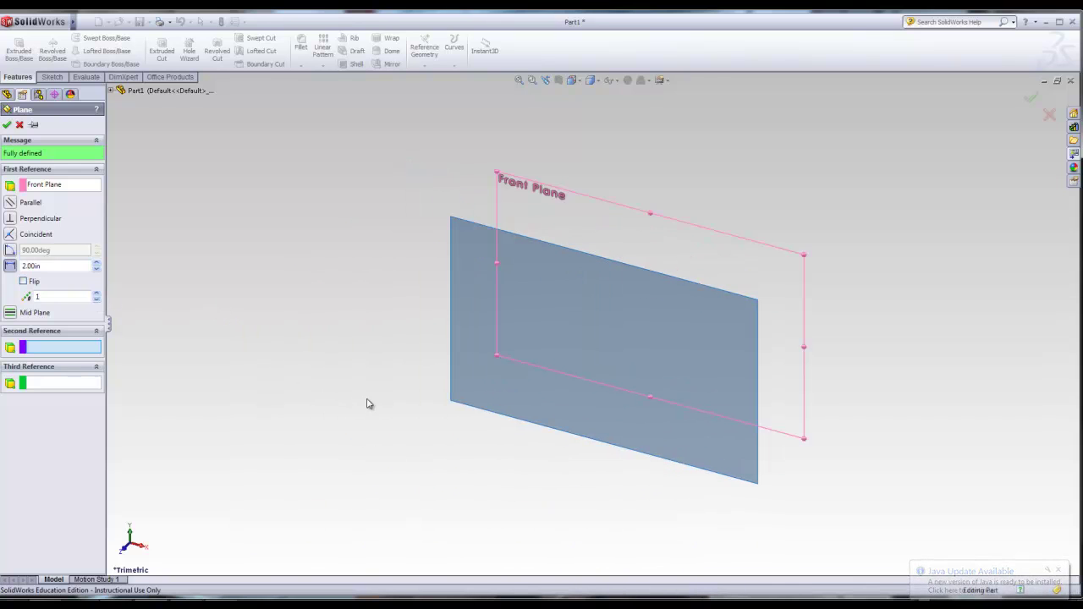
pyautogui.click(7, 124)
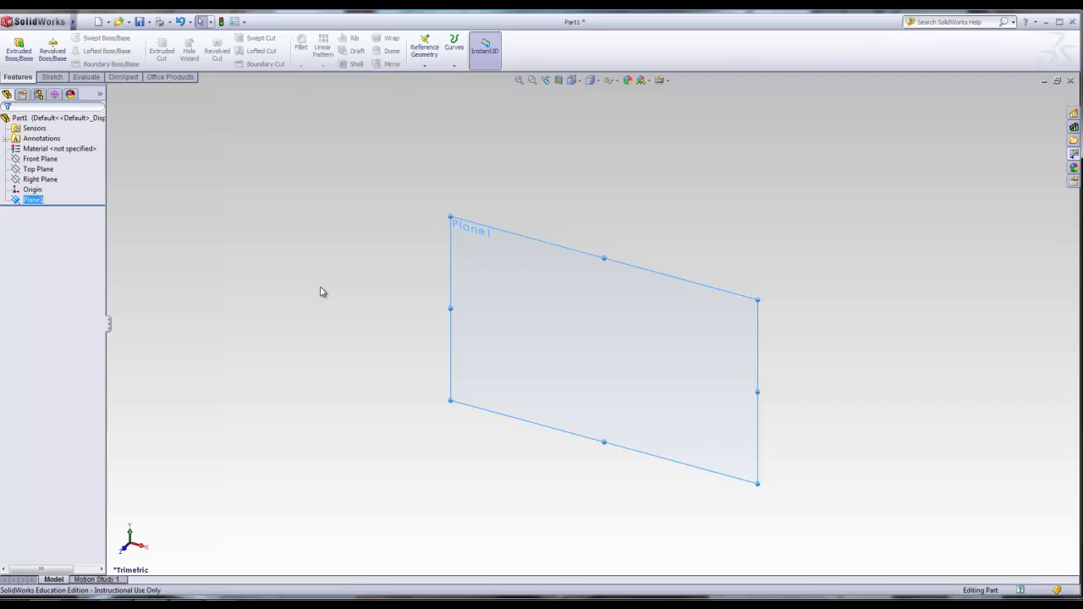
pyautogui.click(41, 161)
pyautogui.rightClick(41, 163)
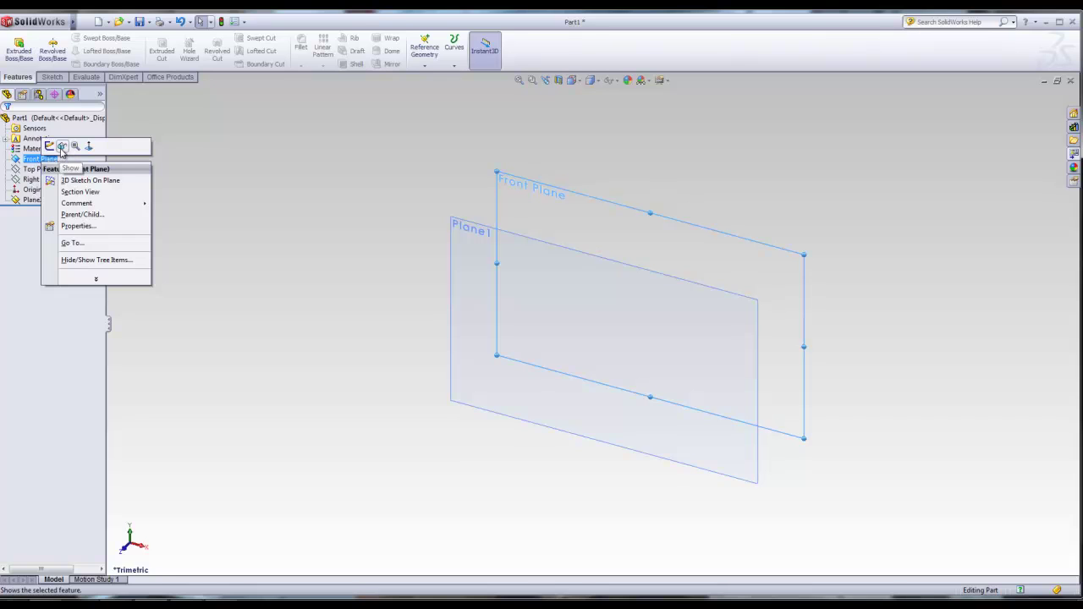
pyautogui.click(62, 148)
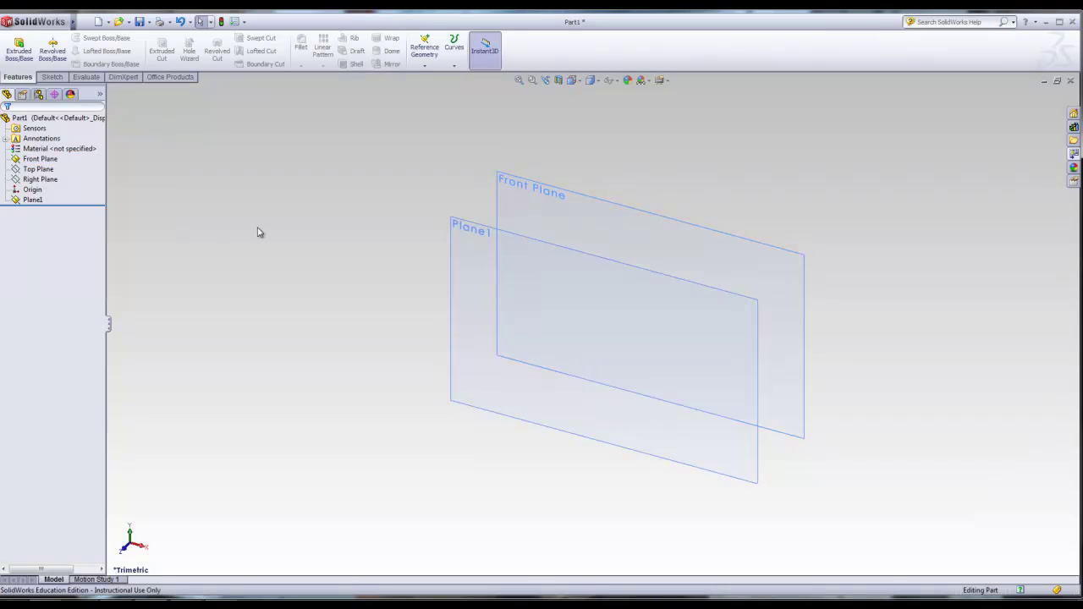
# - Create a reference plane offset 3 in from Plane1, on the side away from the Front Plane
pyautogui.click(470, 254)
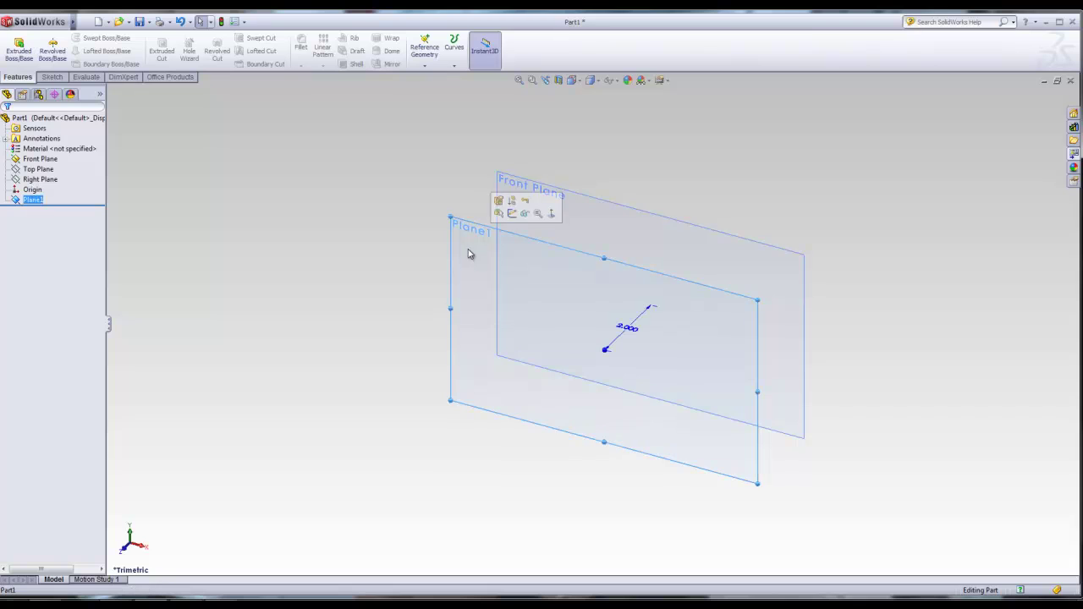
pyautogui.click(424, 52)
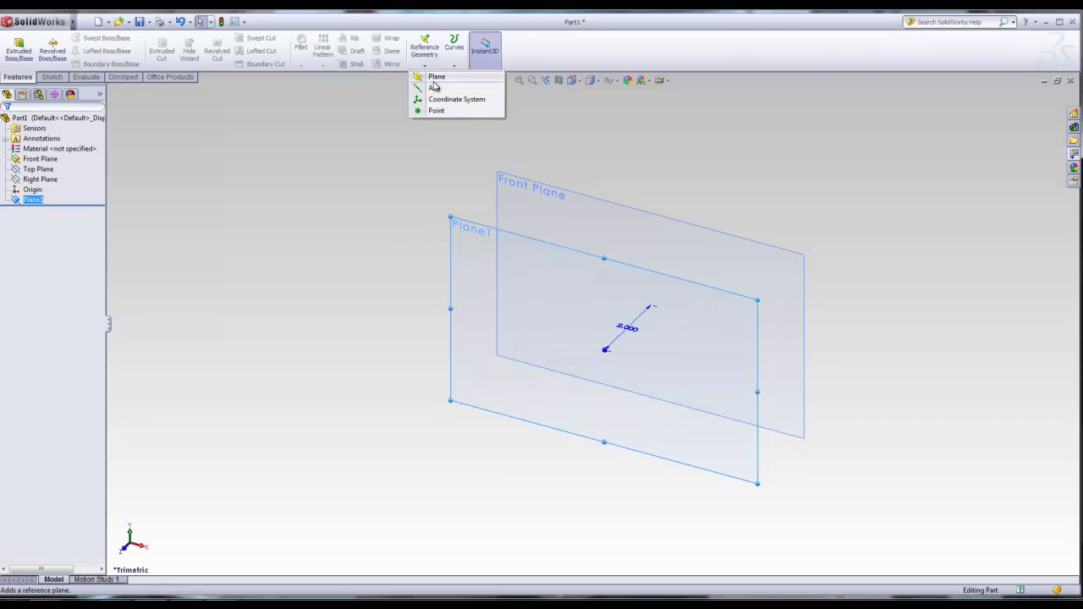
pyautogui.click(436, 77)
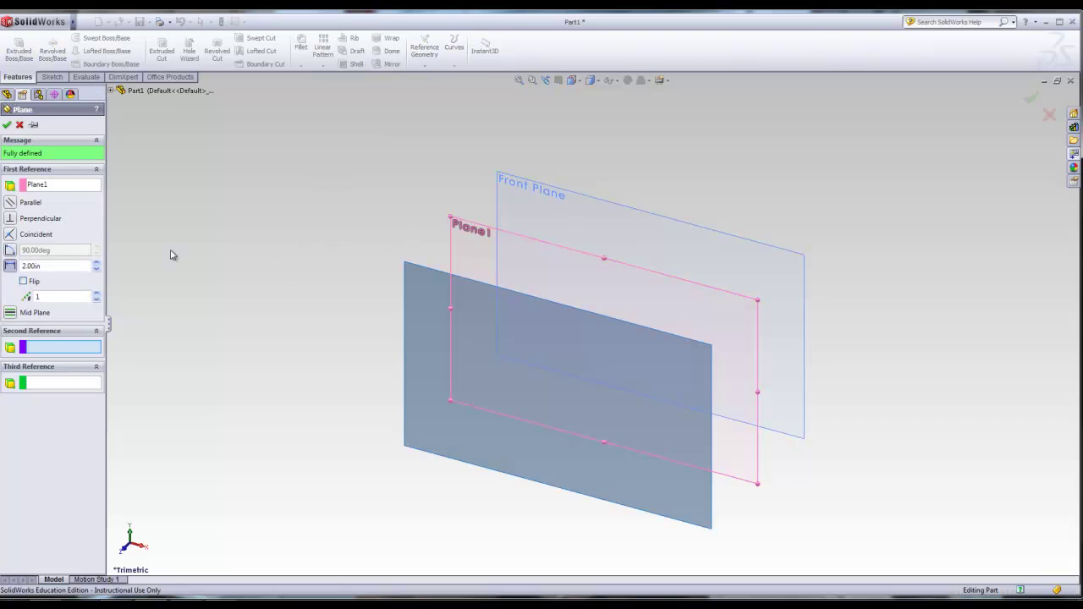
pyautogui.click(96, 262)
pyautogui.click(96, 262)
pyautogui.doubleClick(83, 265)
pyautogui.write('3')
pyautogui.press('Return')
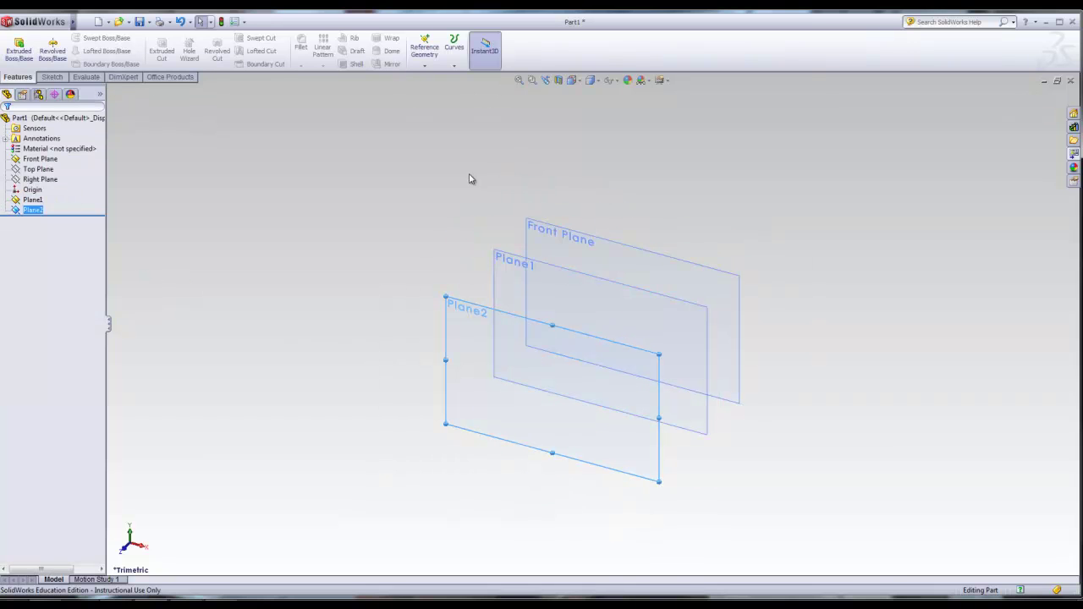
# - Create a reference plane offset 2 in from Plane2, continuing the row of parallel planes
pyautogui.click(478, 324)
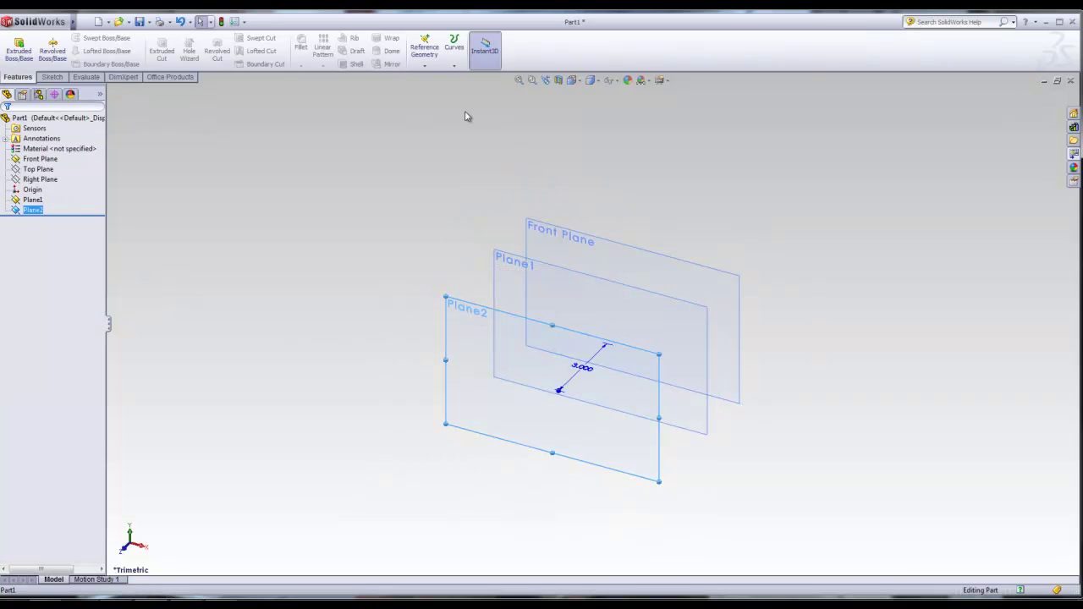
pyautogui.click(424, 66)
pyautogui.click(421, 79)
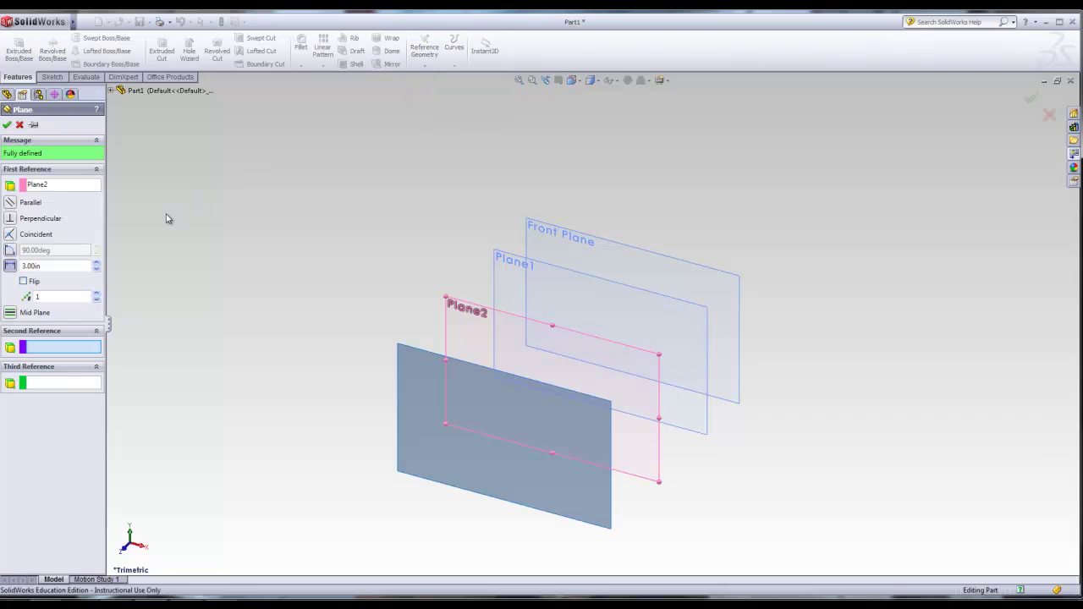
pyautogui.write('2')
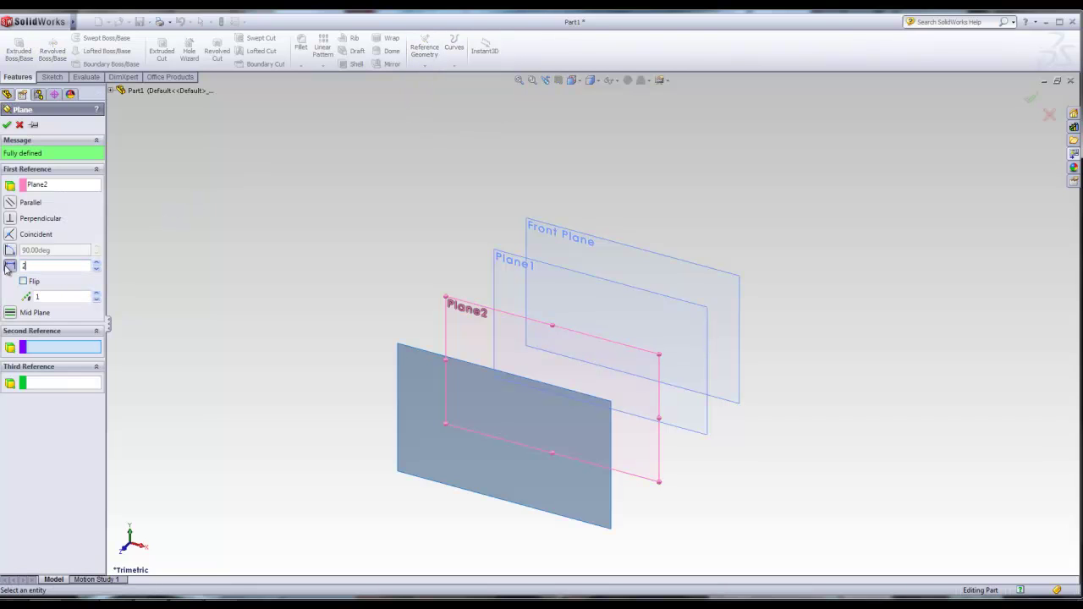
pyautogui.press('Return')
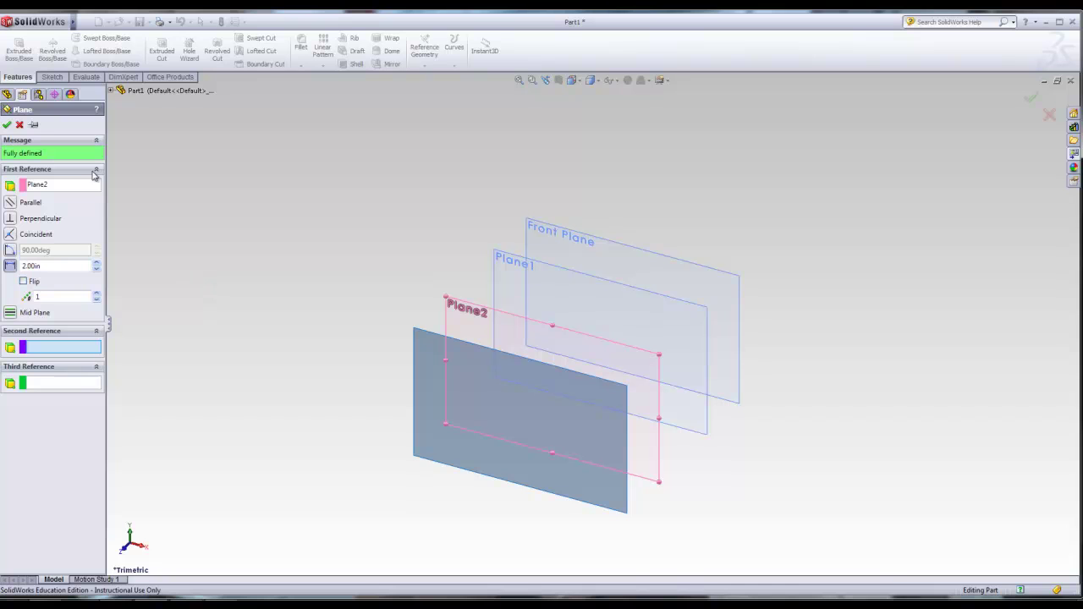
pyautogui.click(7, 124)
# - Select the Front Plane among the parallel planes and orient the view normal to it
pyautogui.moveTo(311, 265); pyautogui.dragTo(282, 256, button='middle')
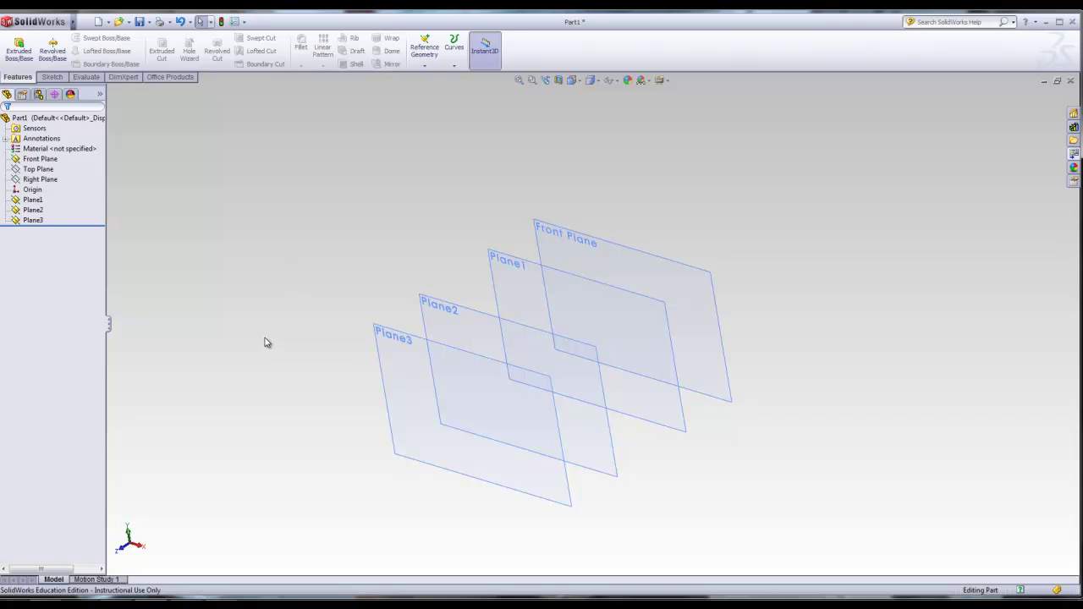
pyautogui.click(606, 274)
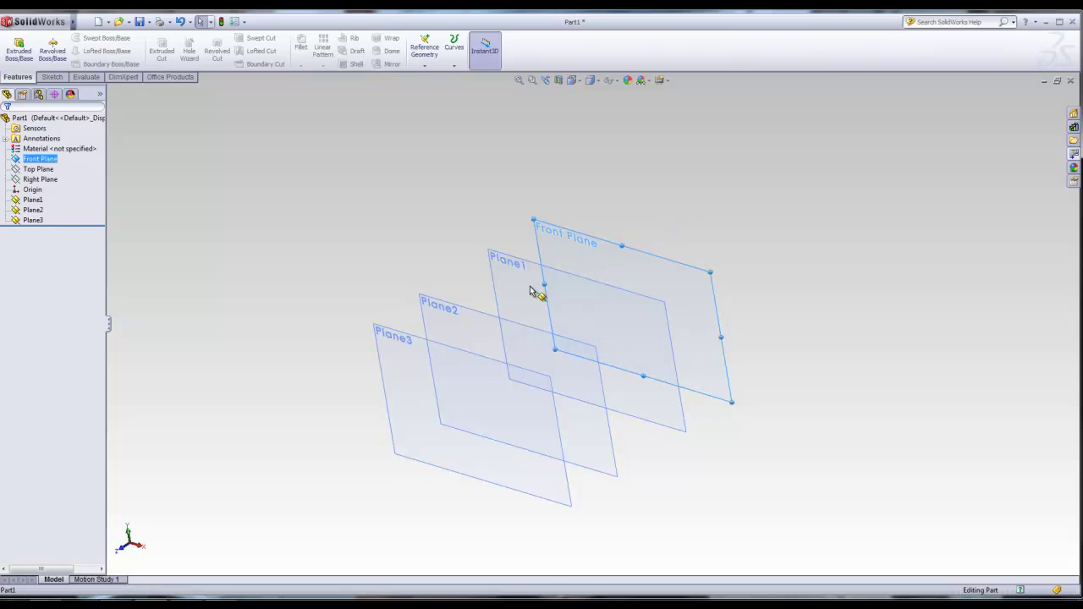
pyautogui.click(573, 290)
pyautogui.click(472, 316)
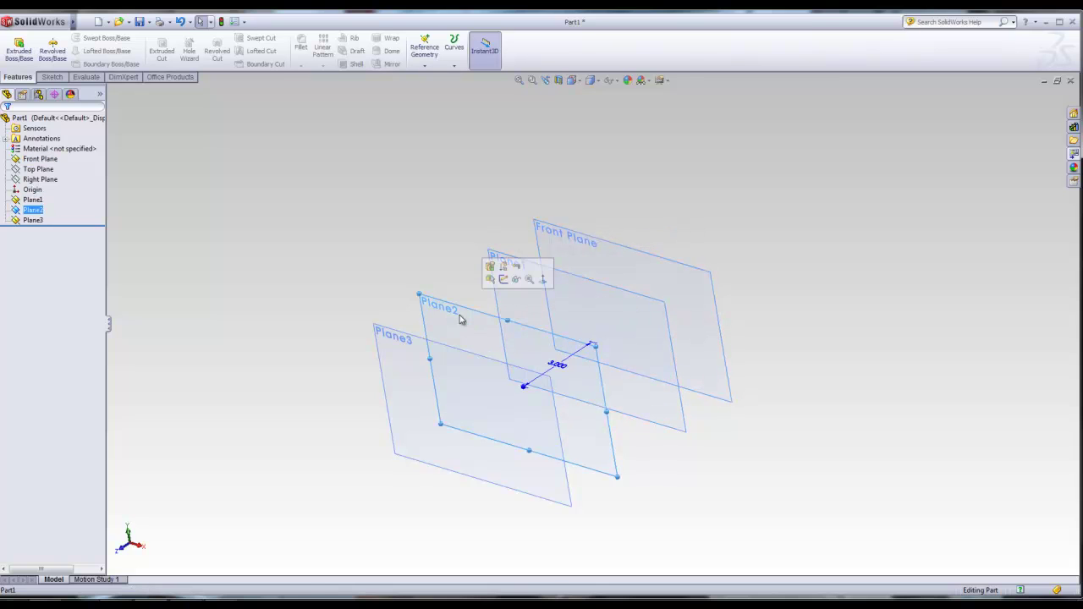
pyautogui.click(408, 356)
pyautogui.click(565, 253)
pyautogui.press('space')
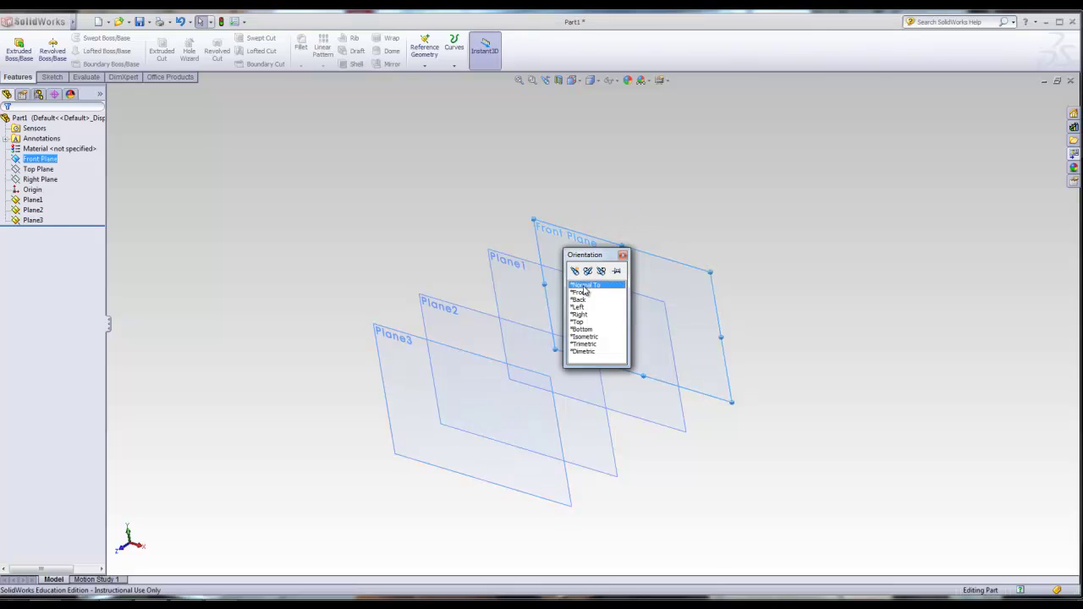
pyautogui.doubleClick(584, 289)
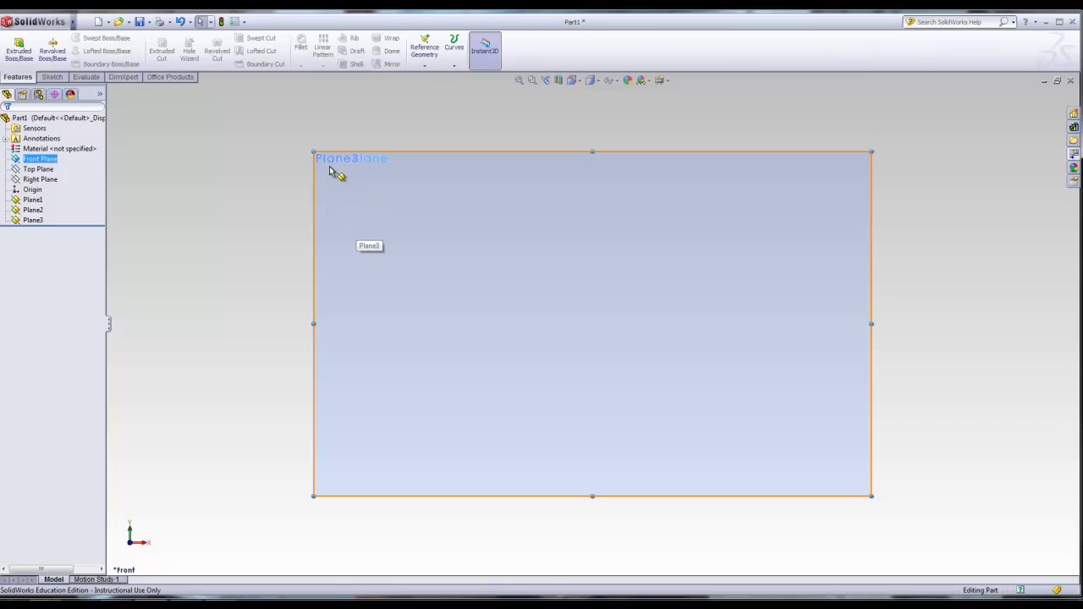
# - Sketch a single point at the origin on the Front Plane and exit the sketch
pyautogui.press('z')
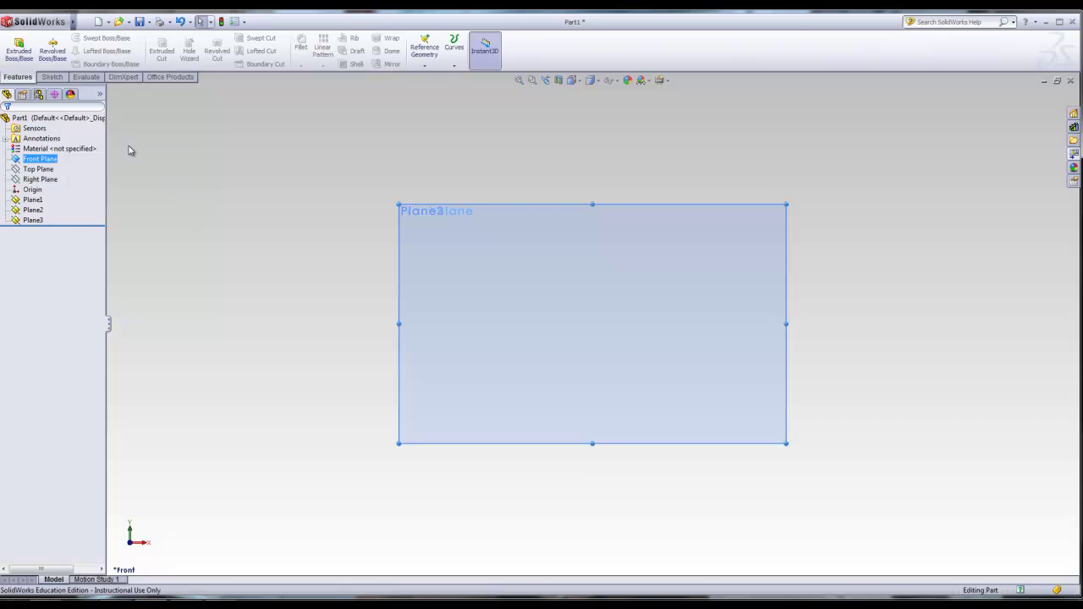
pyautogui.click(52, 77)
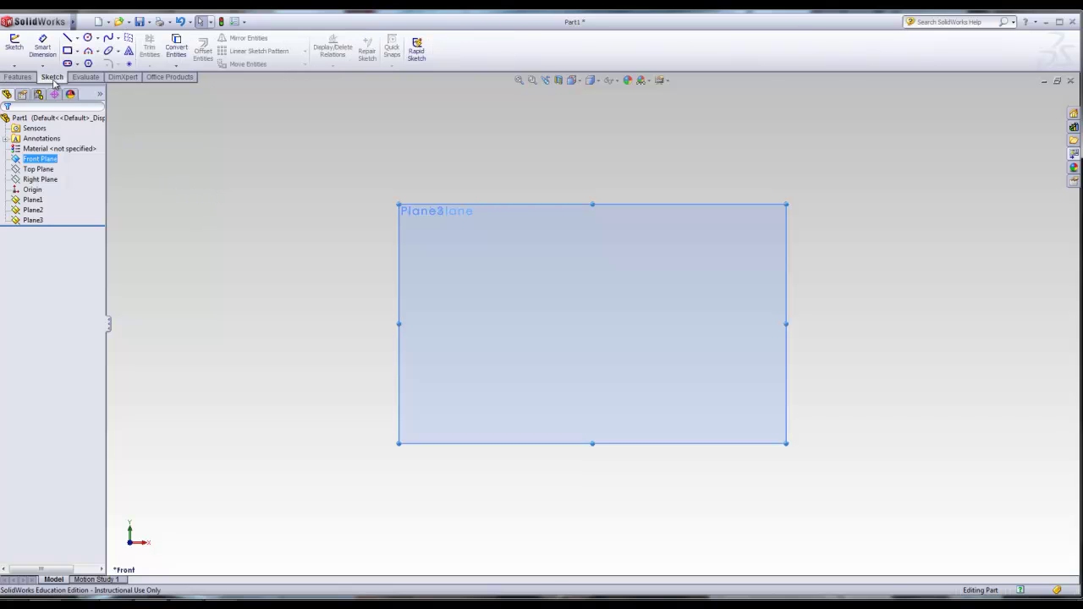
pyautogui.click(128, 65)
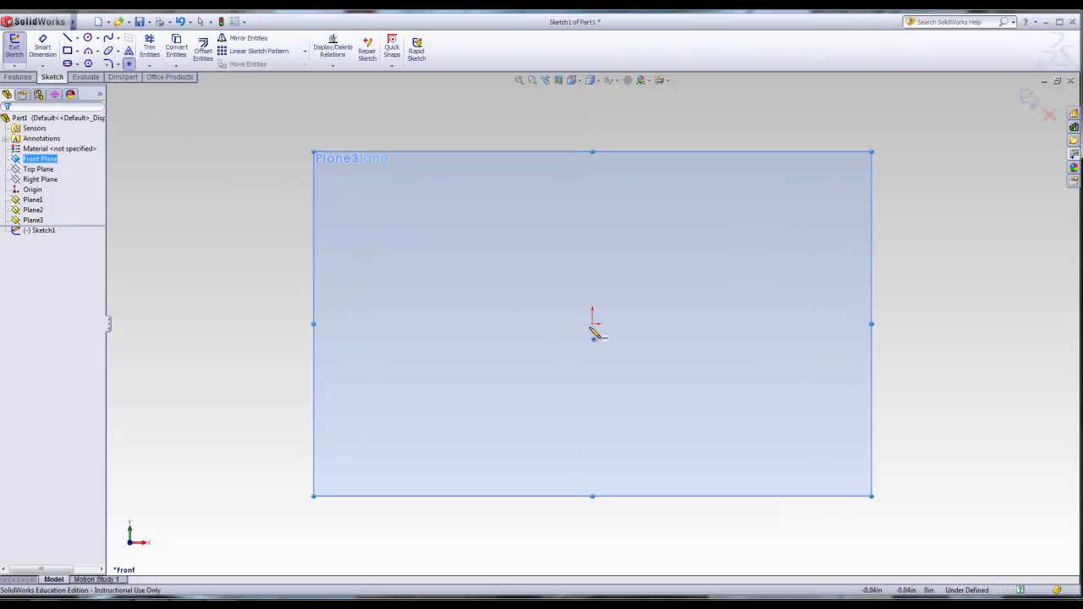
pyautogui.click(592, 324)
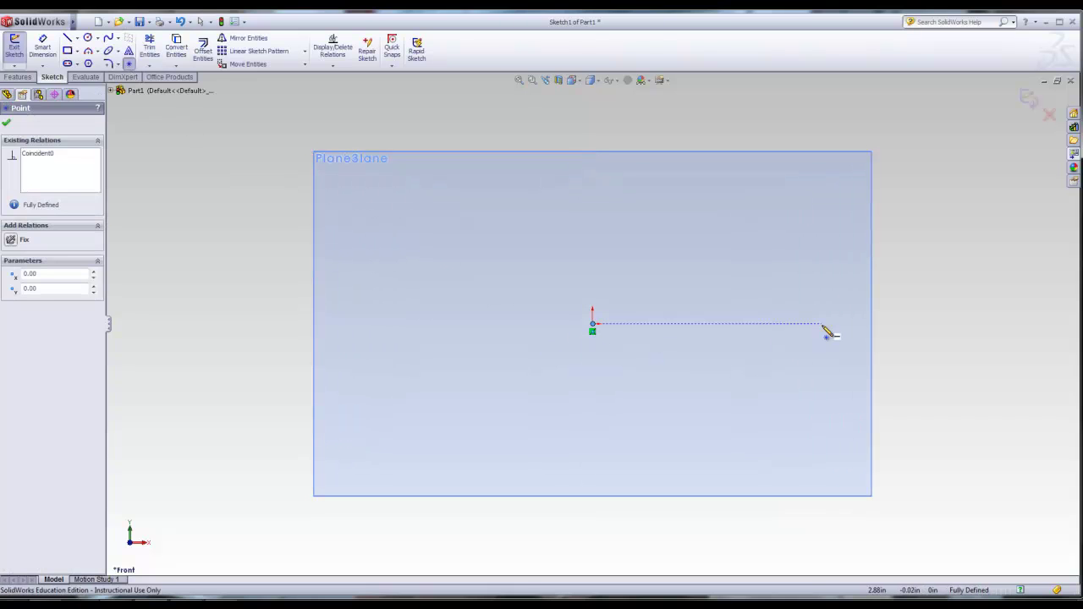
pyautogui.click(7, 123)
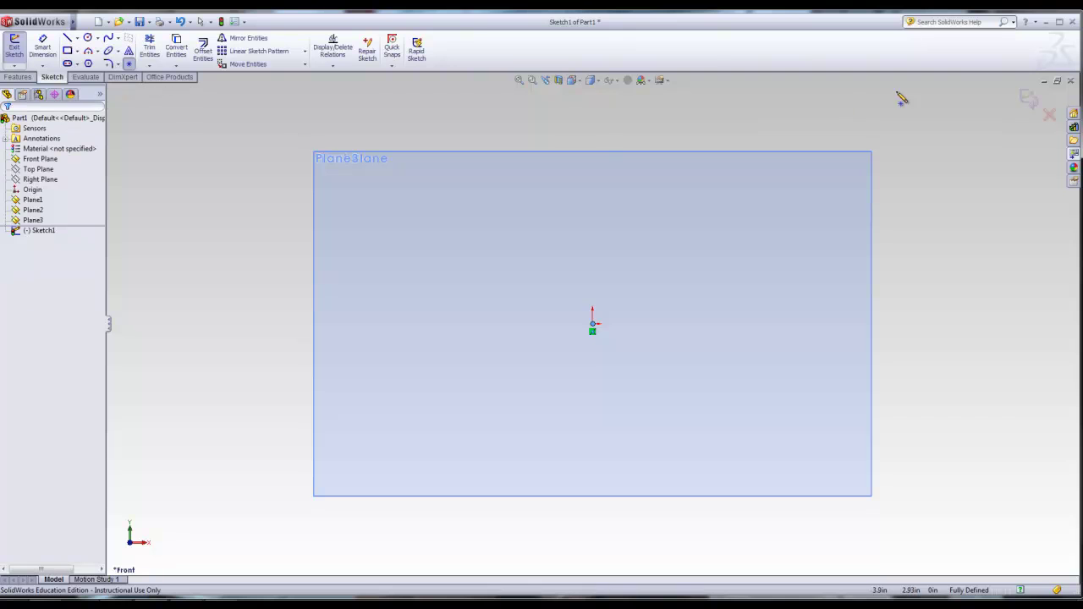
pyautogui.click(1028, 98)
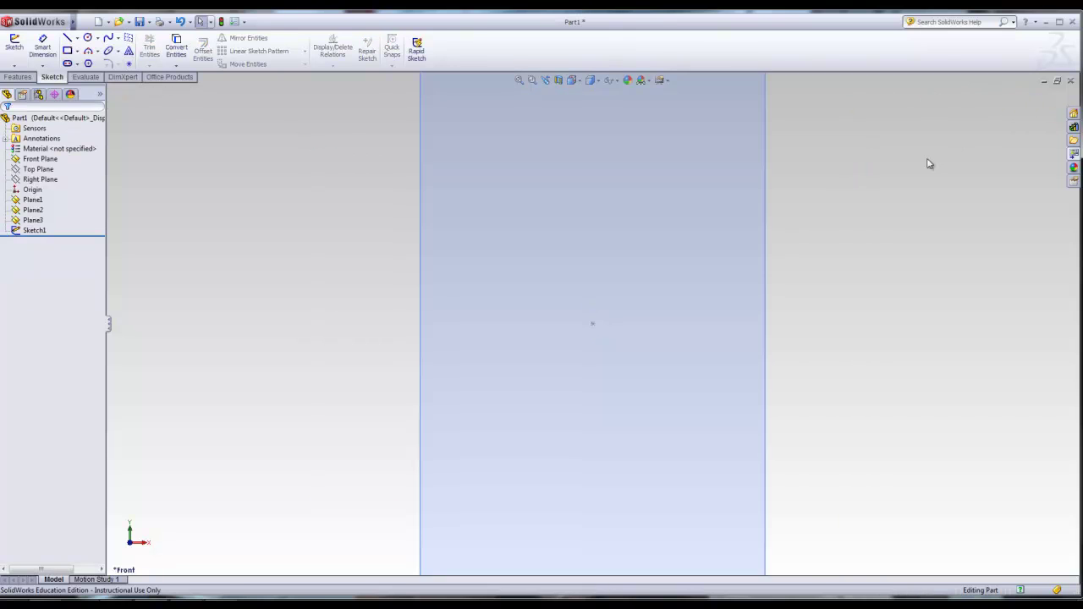
# - Sketch a circle centred on the origin on Plane1, viewed normal to the plane, and exit the sketch
pyautogui.moveTo(873, 164); pyautogui.dragTo(775, 215, button='middle')
pyautogui.moveTo(708, 299); pyautogui.dragTo(721, 301, button='middle')
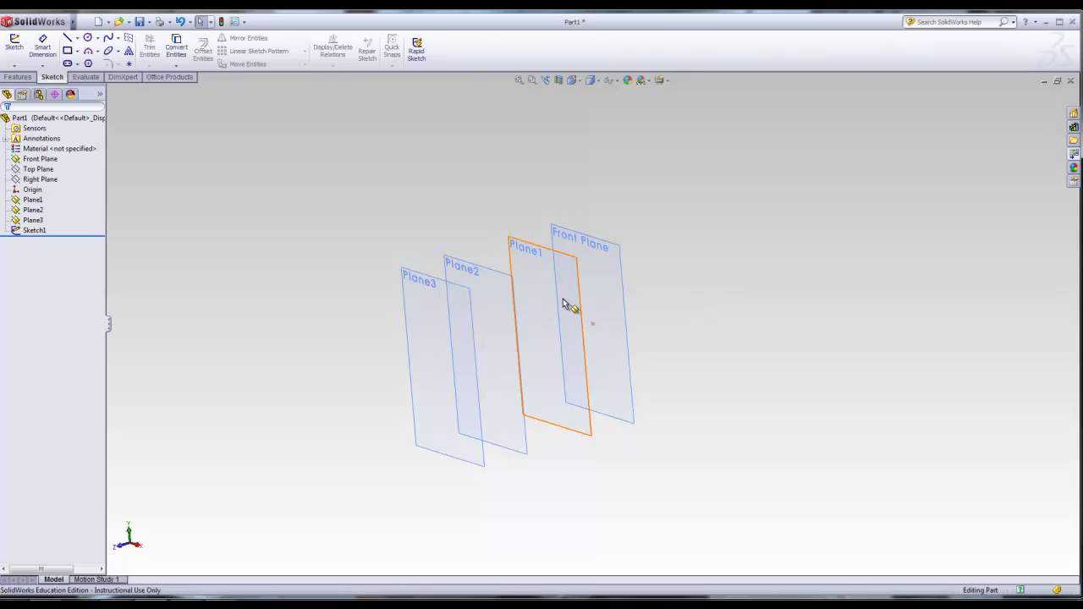
pyautogui.click(535, 273)
pyautogui.press('space')
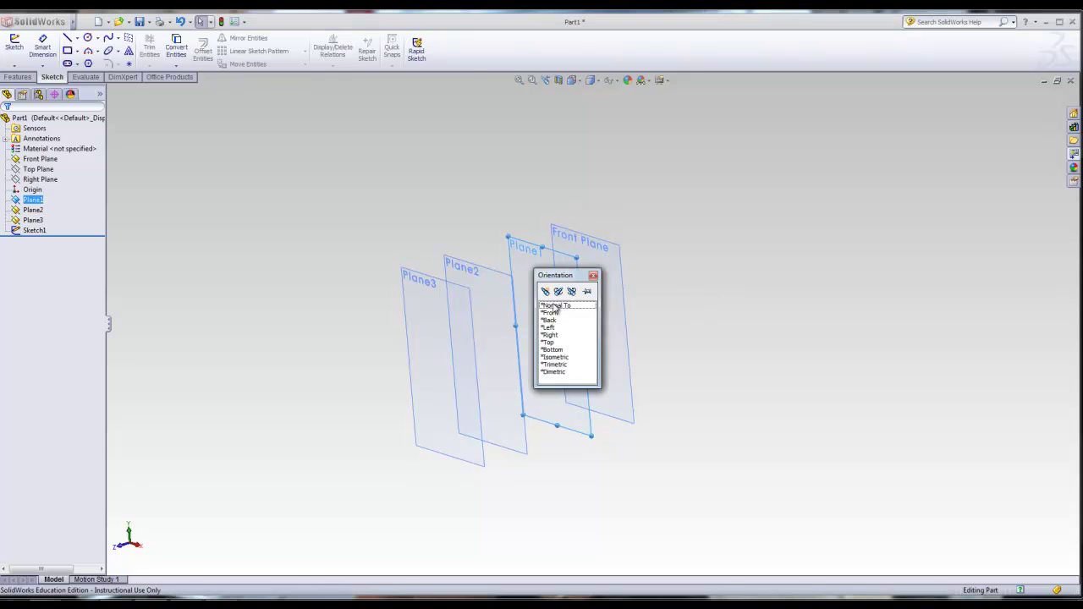
pyautogui.click(558, 308)
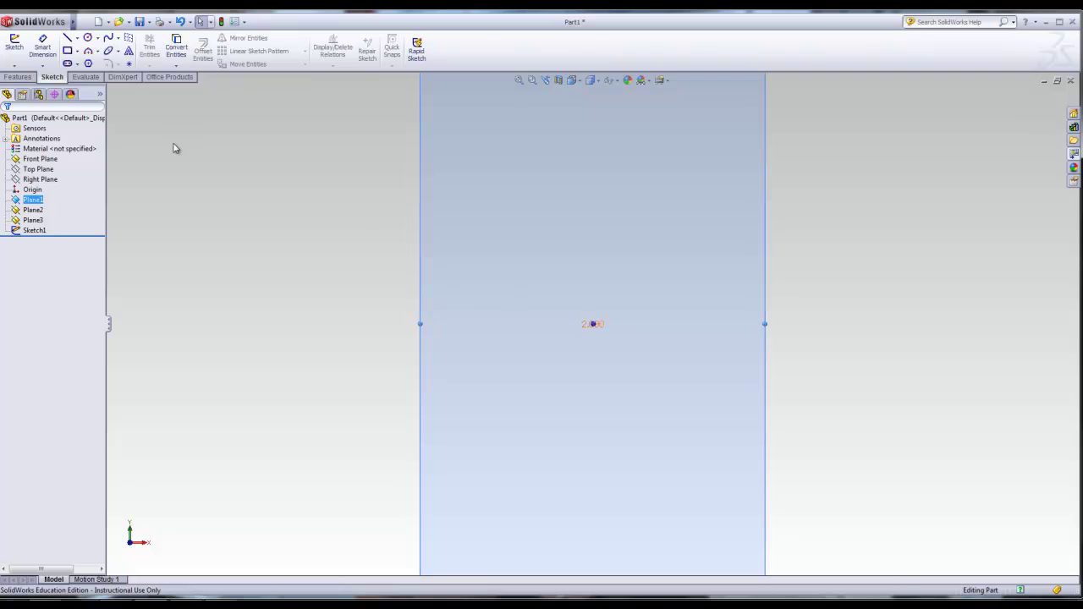
pyautogui.click(87, 38)
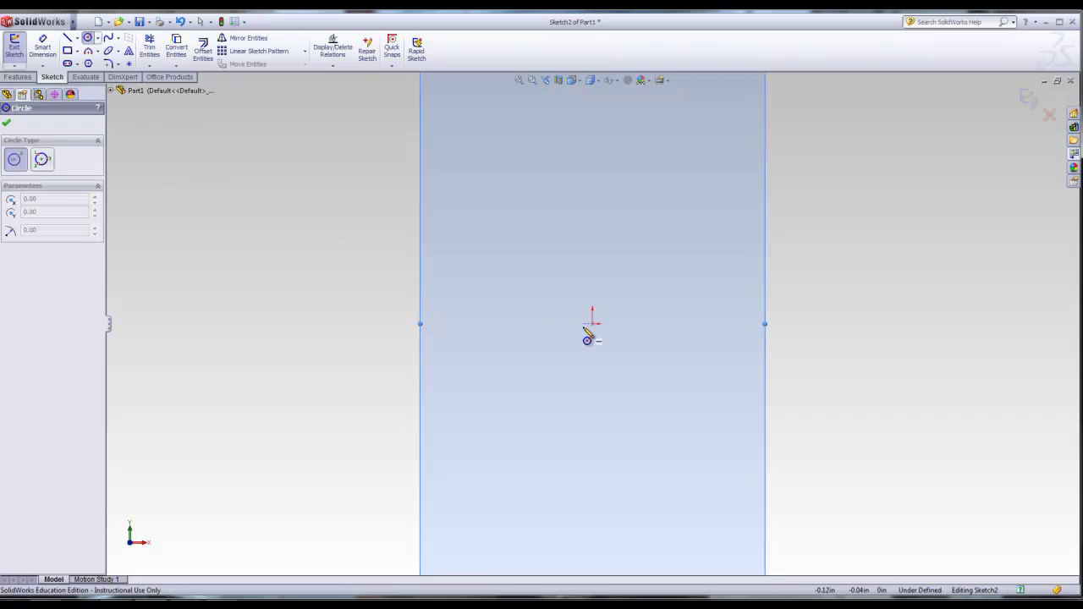
pyautogui.moveTo(592, 324); pyautogui.dragTo(515, 280)
pyautogui.click(6, 122)
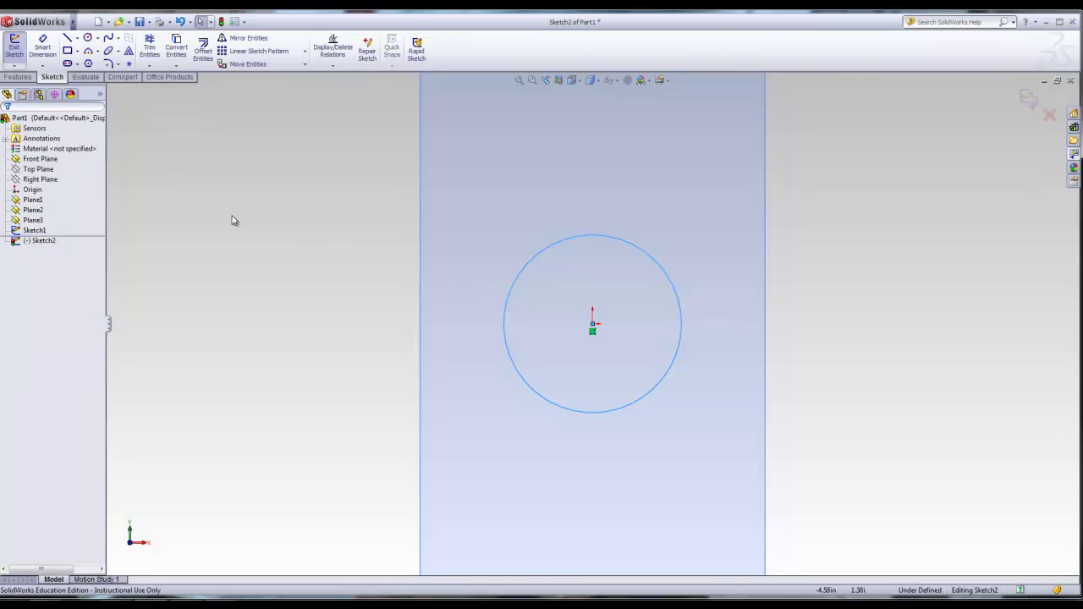
pyautogui.press('f')
pyautogui.moveTo(317, 239)
pyautogui.mouseDown(button='middle')
pyautogui.moveTo(276, 262)
pyautogui.moveTo(355, 296)
pyautogui.moveTo(333, 282)
pyautogui.moveTo(326, 297)
pyautogui.mouseUp(button='middle')
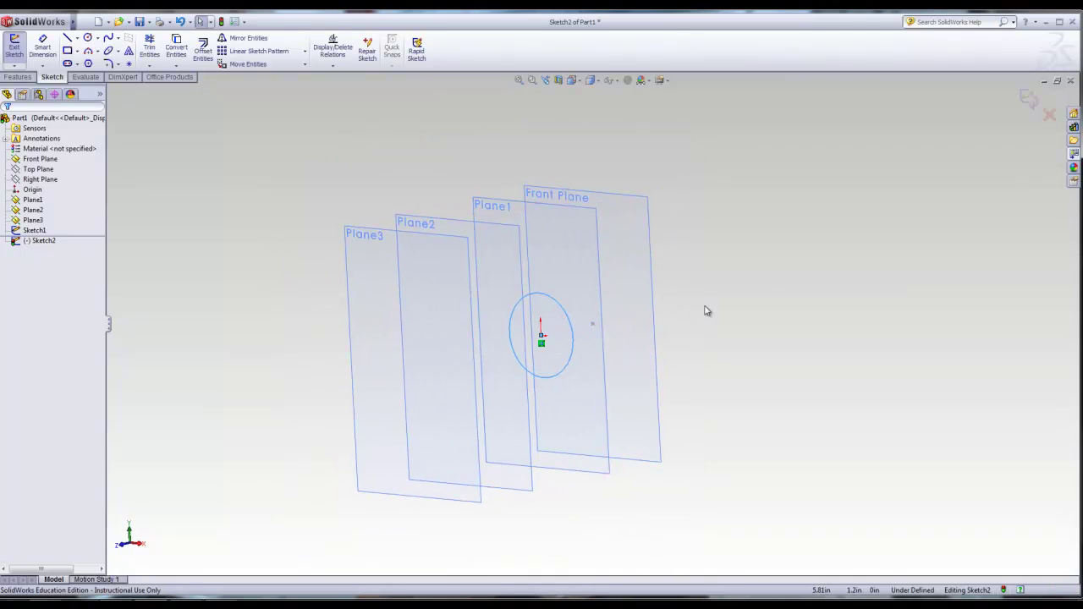
pyautogui.click(1030, 98)
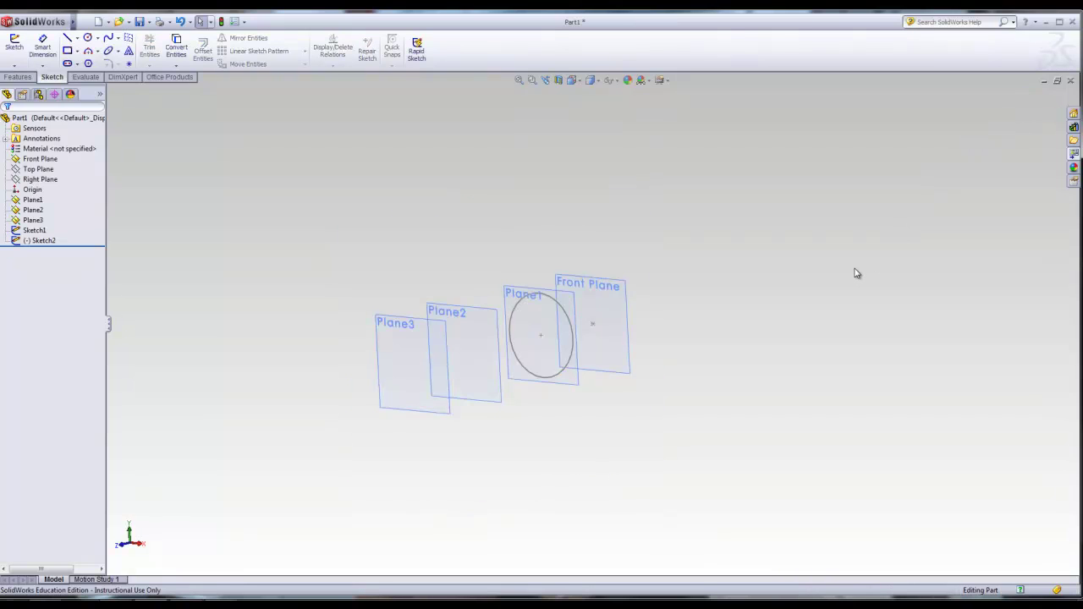
# - Sketch a center rectangle about 3.97 in wide and 3.31 in high at the origin on Plane2, then exit the sketch
pyautogui.click(475, 336)
pyautogui.press('space')
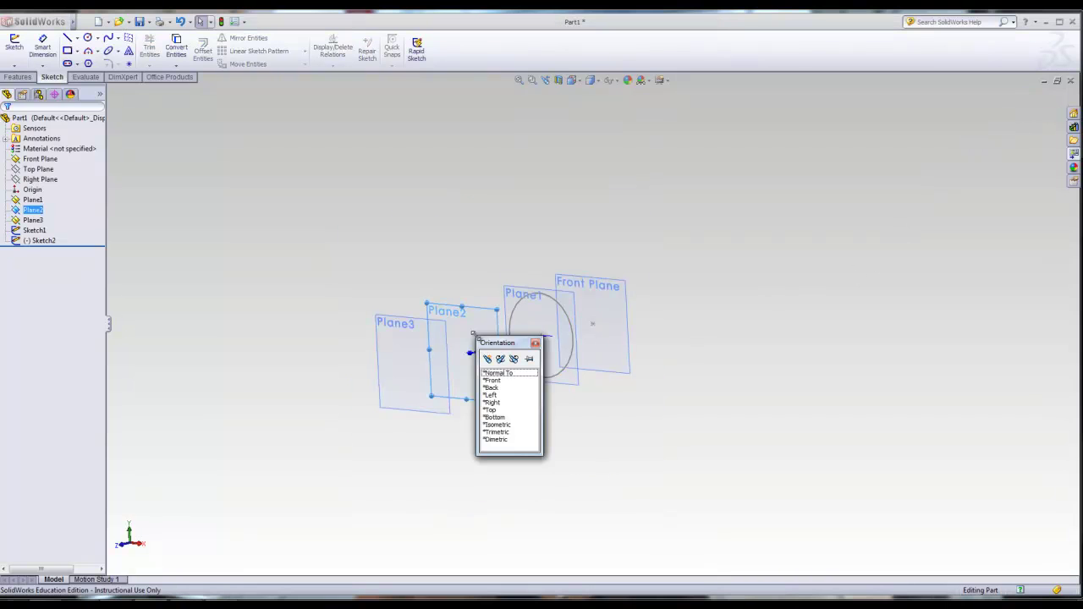
pyautogui.click(497, 373)
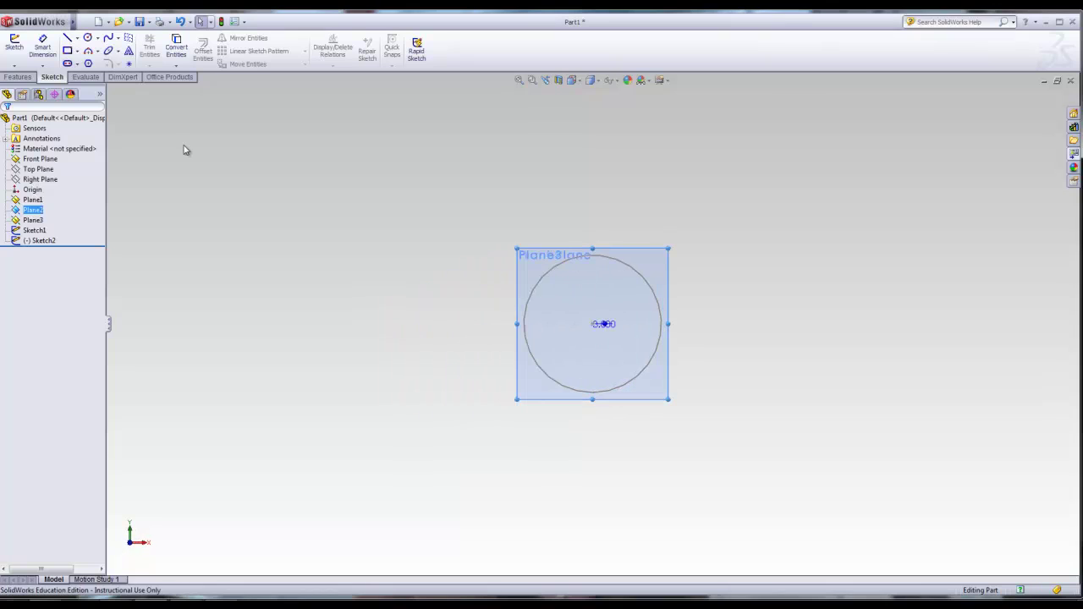
pyautogui.click(77, 52)
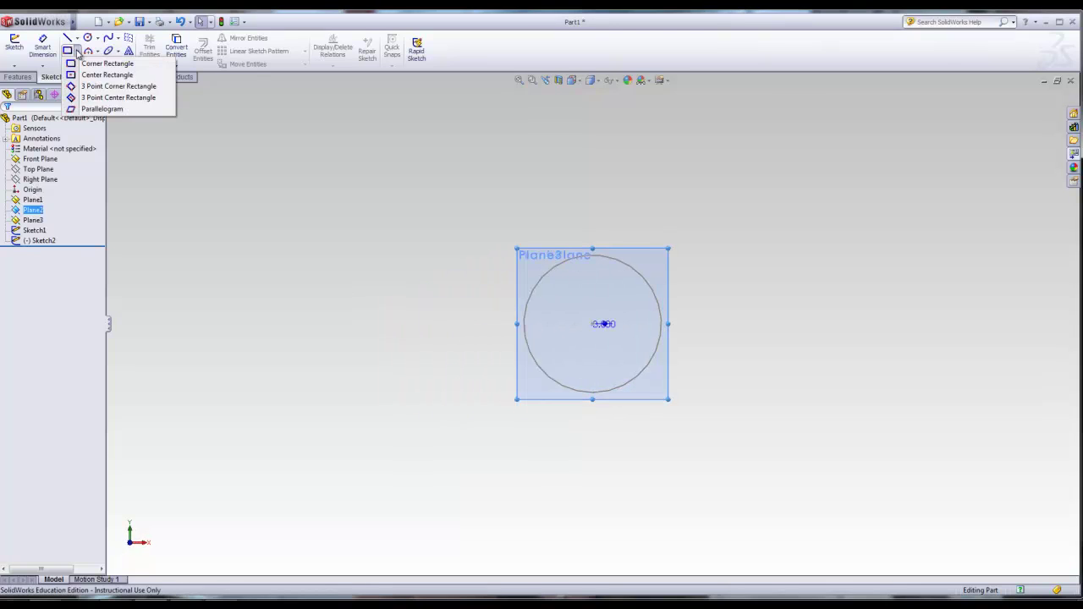
pyautogui.click(93, 76)
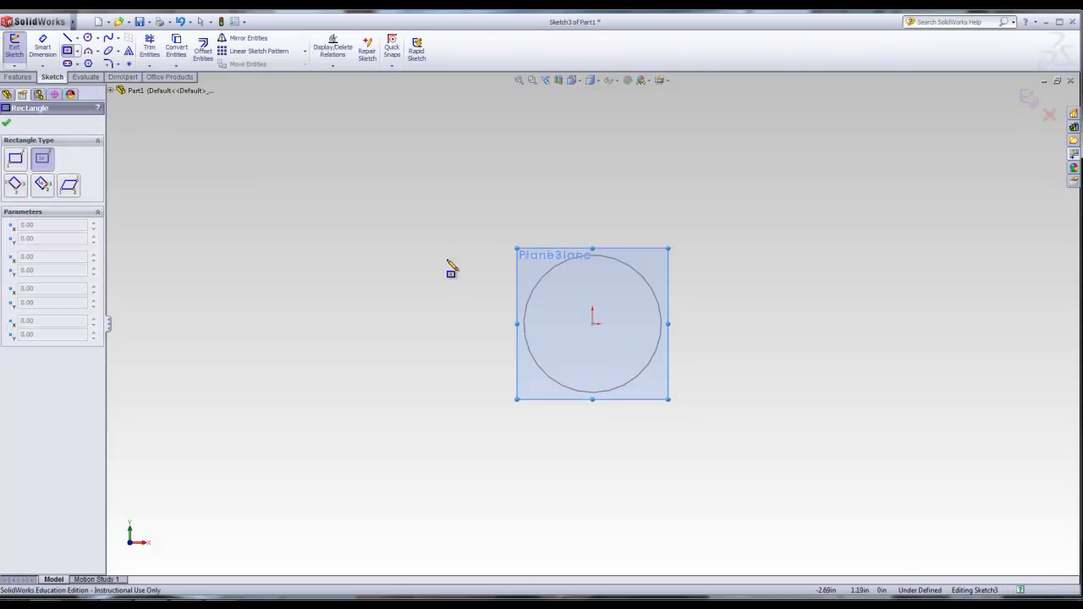
pyautogui.click(592, 322)
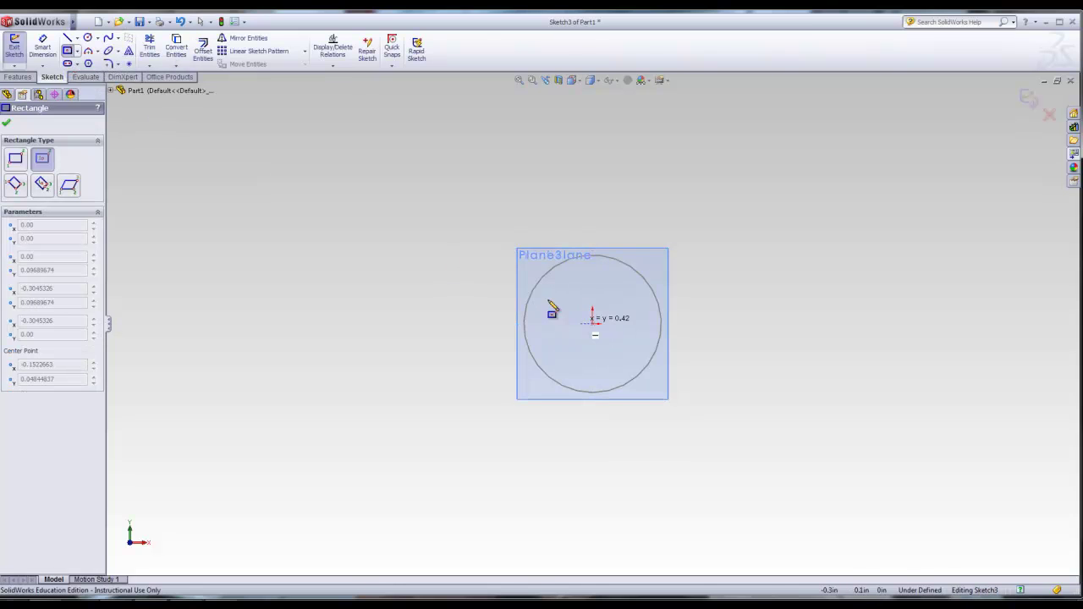
pyautogui.click(472, 222)
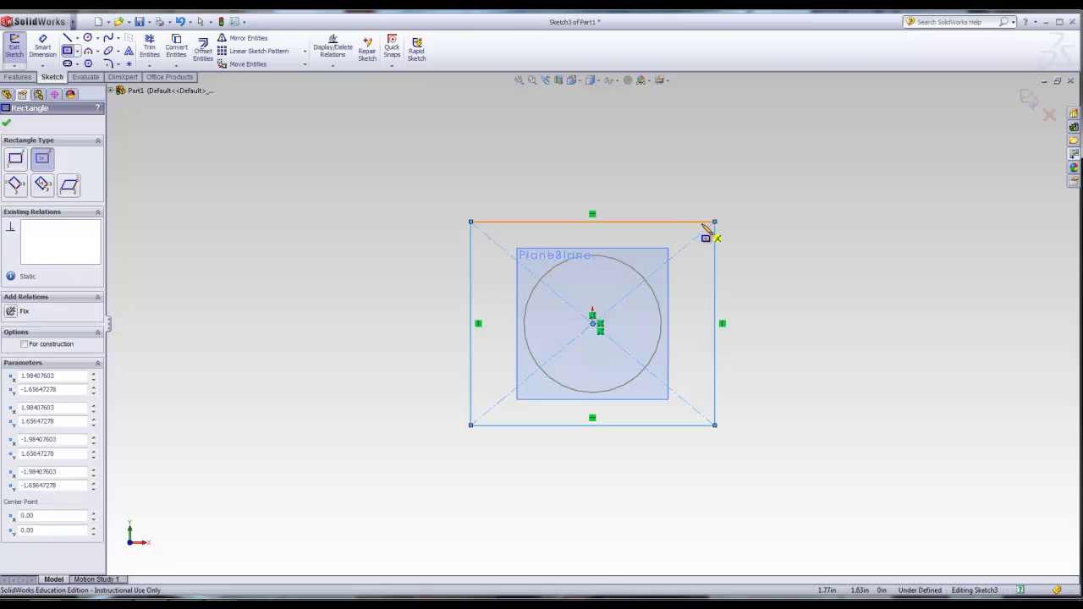
pyautogui.click(1027, 100)
# - Sketch a wide center rectangle about 5.77 by 1.12 in at the origin on Plane3 and exit the sketch
pyautogui.moveTo(762, 201)
pyautogui.mouseDown(button='middle')
pyautogui.moveTo(725, 213)
pyautogui.moveTo(693, 256)
pyautogui.mouseUp(button='middle')
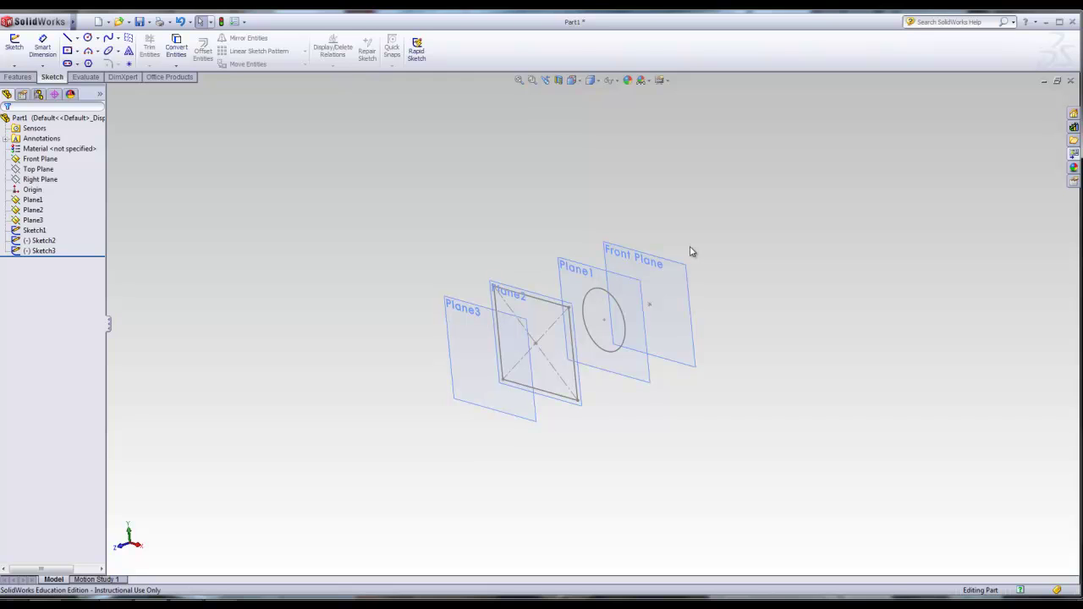
pyautogui.click(471, 324)
pyautogui.press('space')
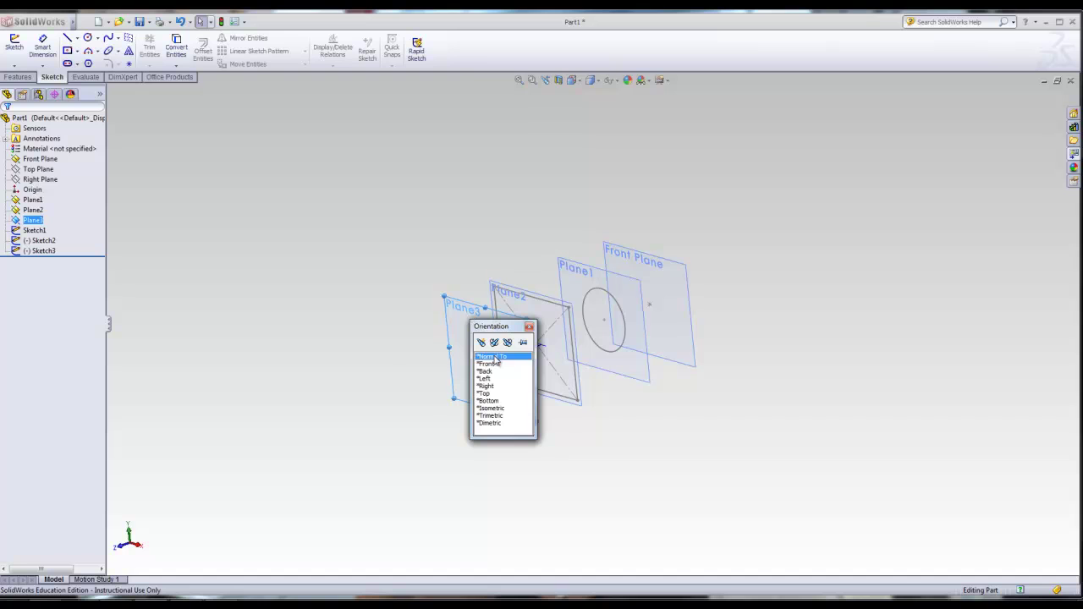
pyautogui.click(495, 357)
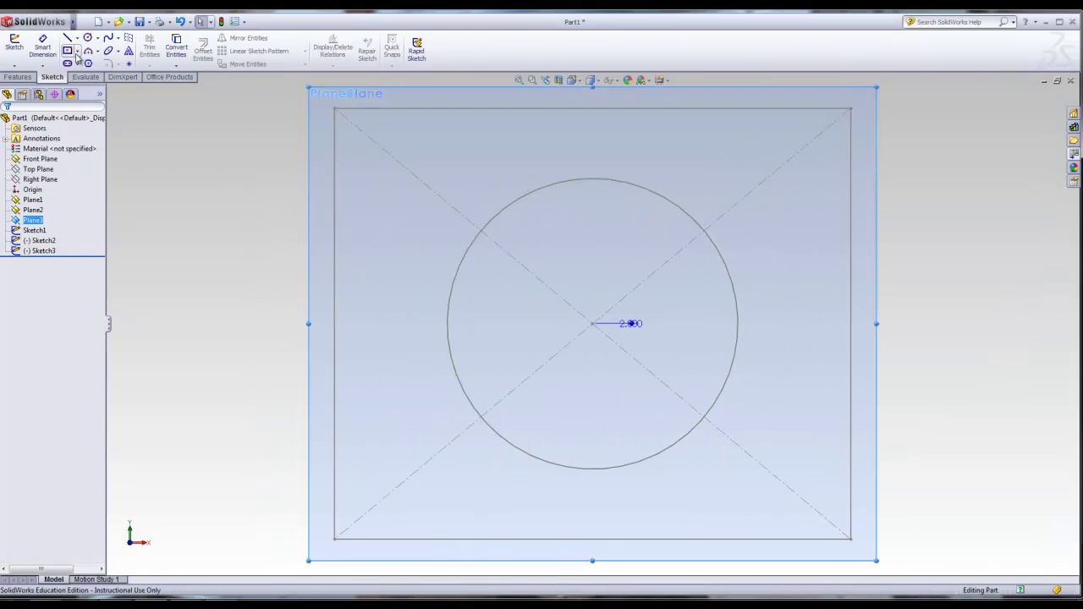
pyautogui.click(75, 52)
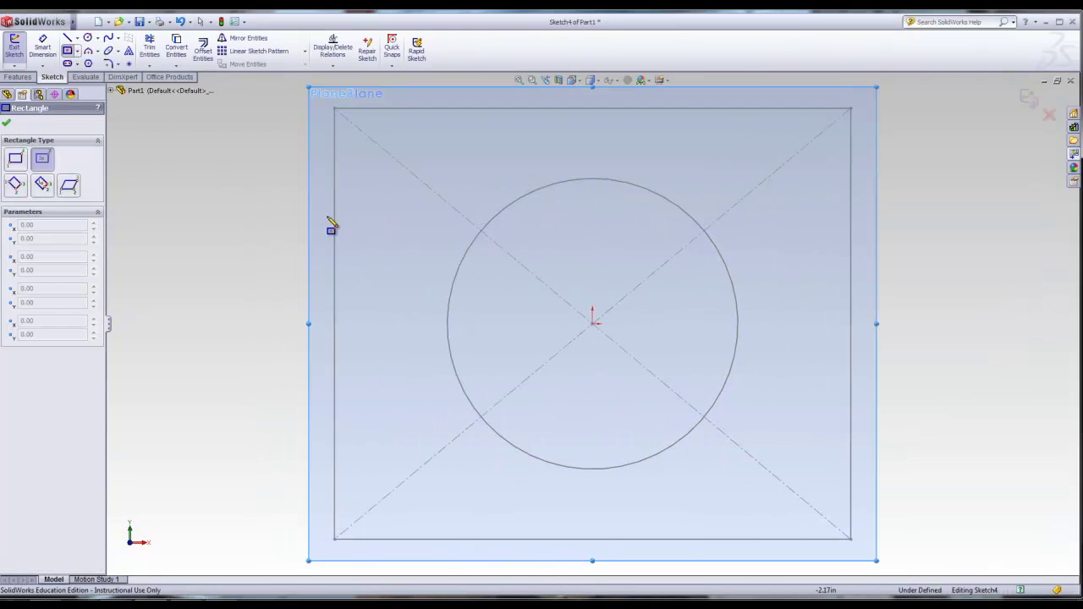
pyautogui.click(593, 323)
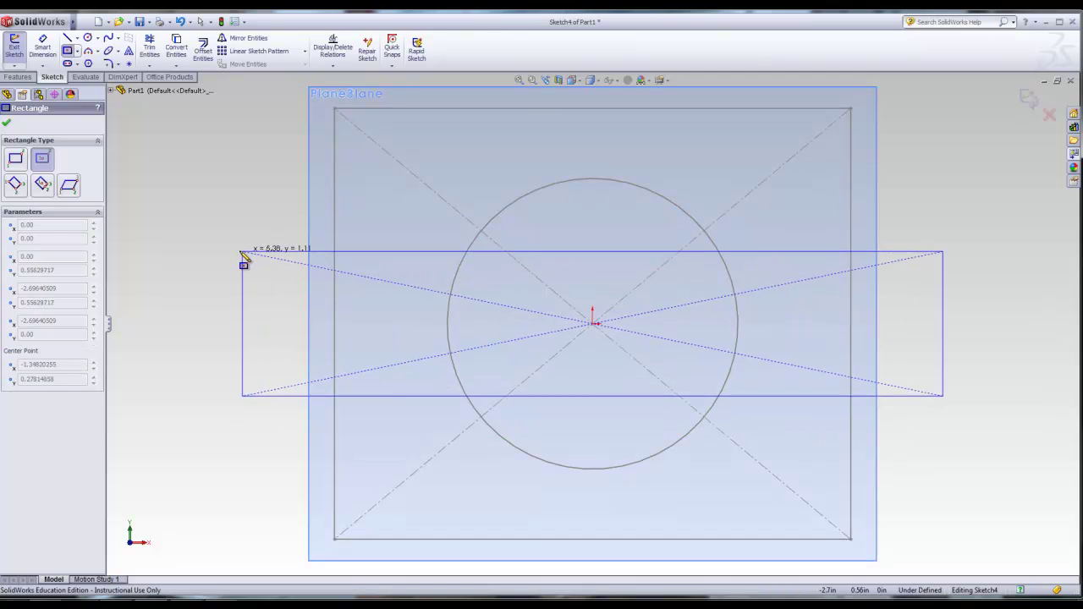
pyautogui.click(219, 252)
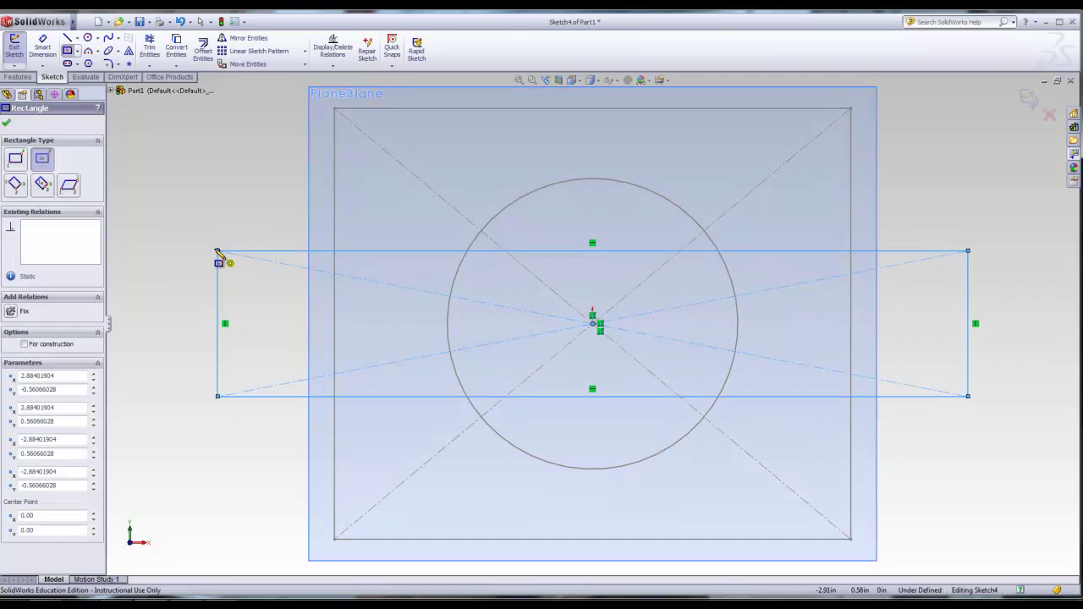
pyautogui.click(6, 123)
pyautogui.click(1028, 98)
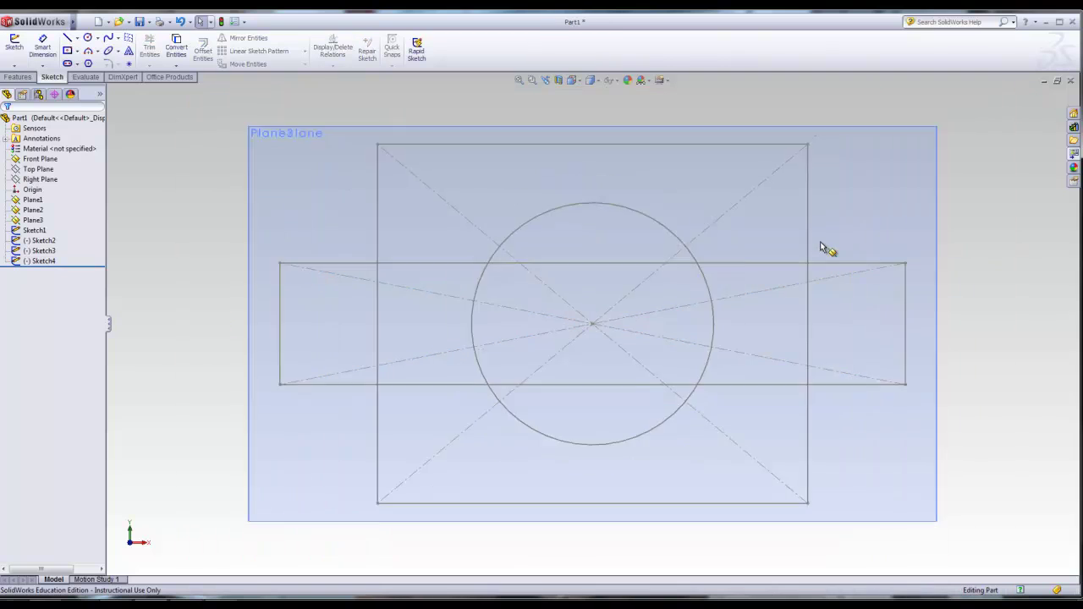
# - Start a Lofted Boss/Base with Sketch1, Sketch2, Sketch3 and Sketch4 as its profiles, in that order
pyautogui.scroll(-5, 814, 242)
pyautogui.moveTo(814, 242)
pyautogui.mouseDown(button='middle')
pyautogui.moveTo(795, 245)
pyautogui.moveTo(744, 309)
pyautogui.mouseUp(button='middle')
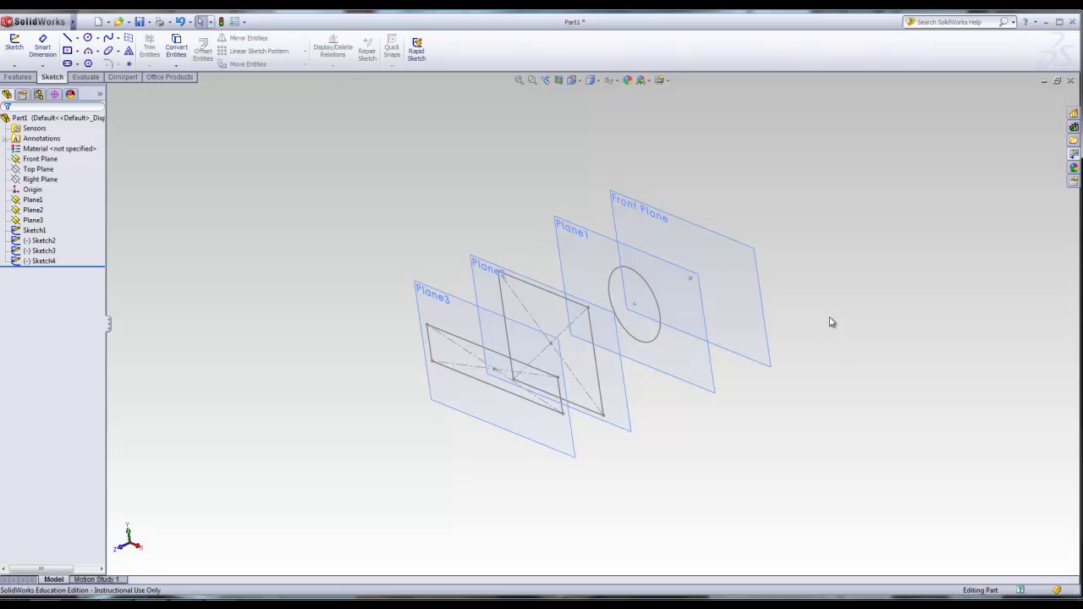
pyautogui.click(45, 232)
pyautogui.keyDown('ctrl'); pyautogui.click(41, 241); pyautogui.keyUp('ctrl')
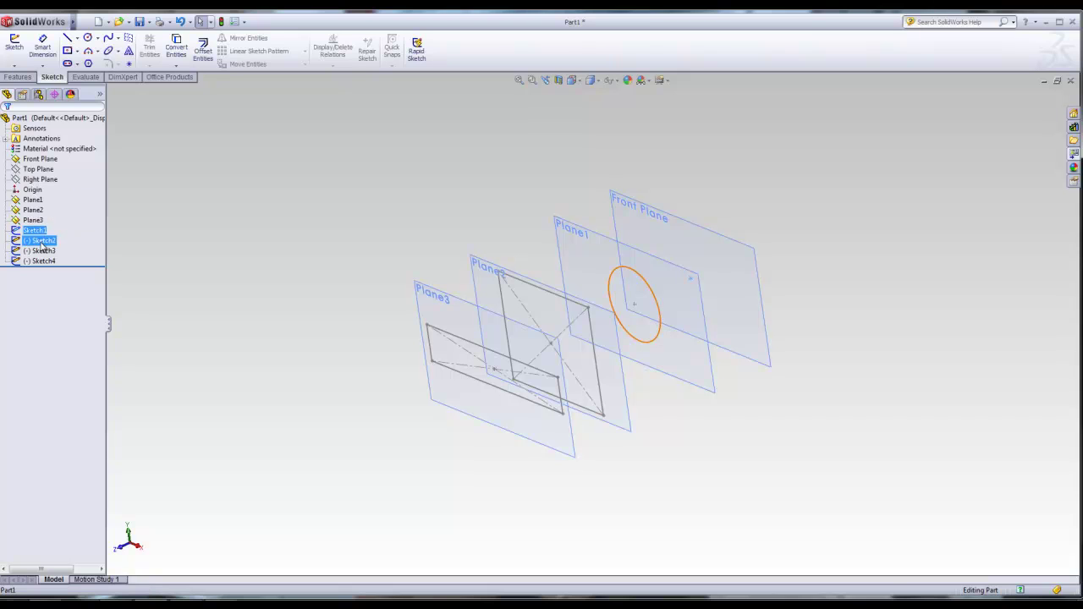
pyautogui.keyDown('ctrl'); pyautogui.click(42, 251); pyautogui.keyUp('ctrl')
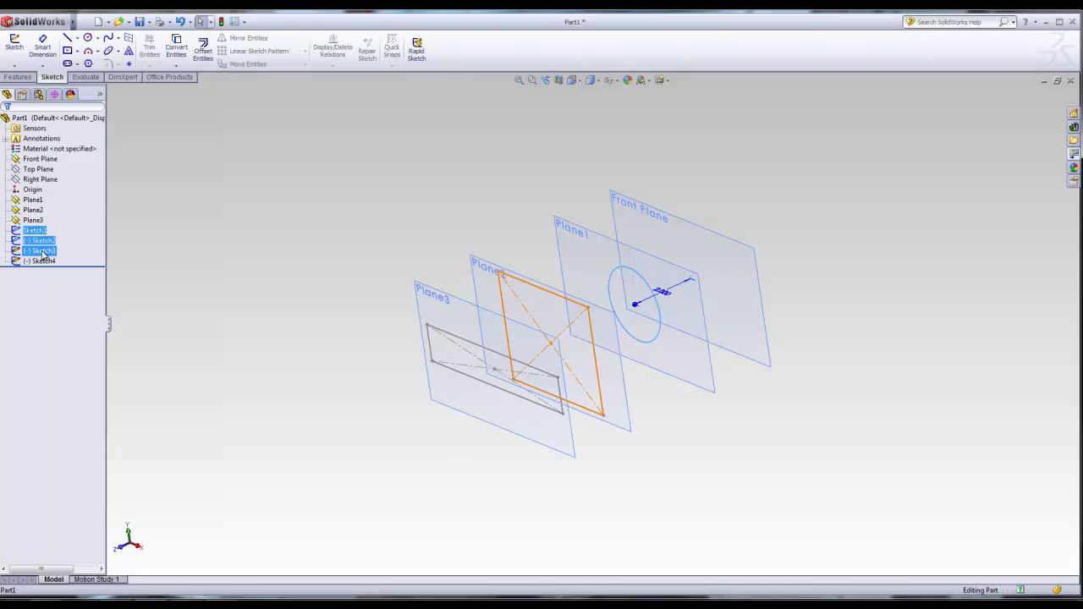
pyautogui.keyDown('ctrl'); pyautogui.click(45, 261); pyautogui.keyUp('ctrl')
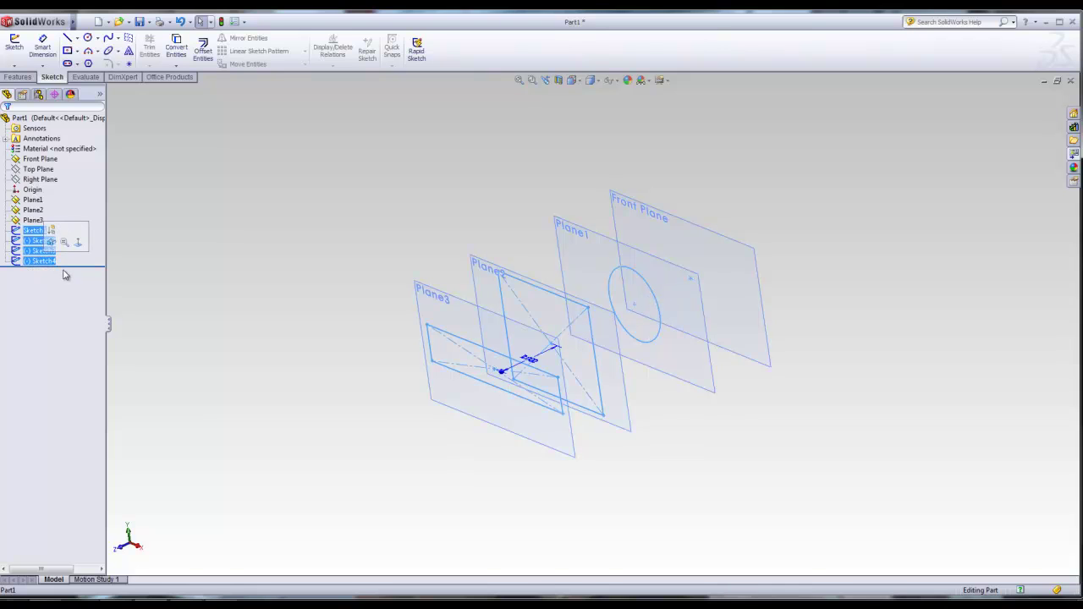
pyautogui.click(18, 76)
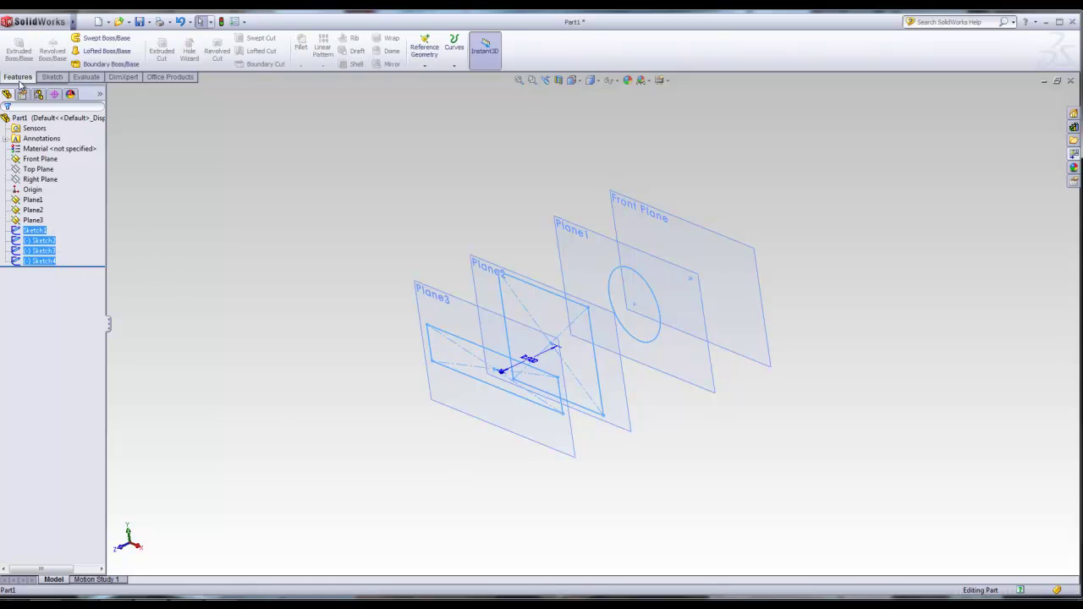
pyautogui.click(110, 56)
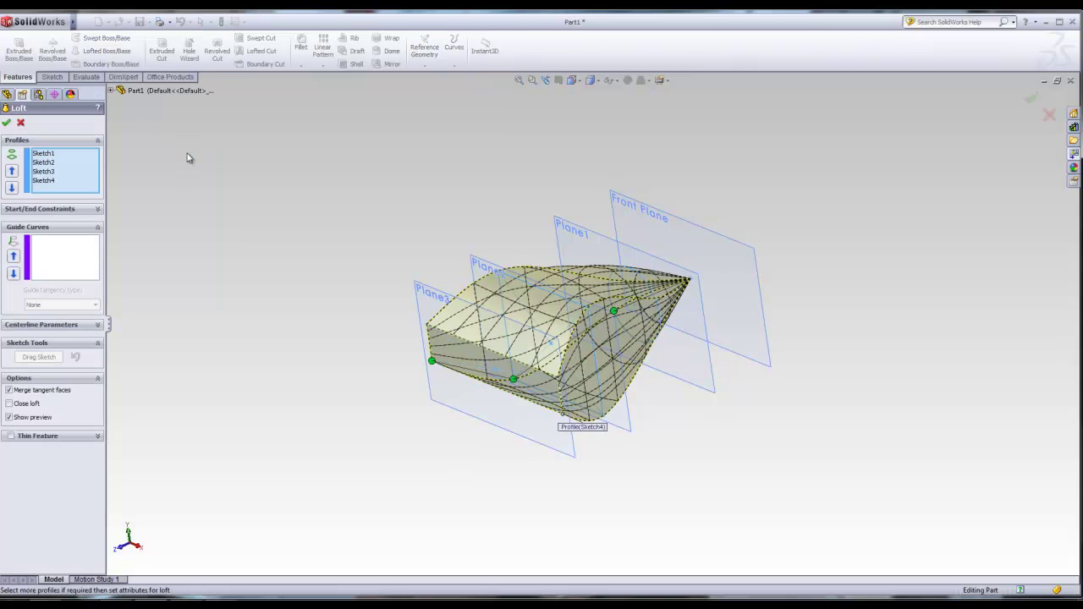
# - Move the loft connector point along the circle profile and shift the Plane3 rectangle's connector to another corner
pyautogui.moveTo(220, 173); pyautogui.dragTo(499, 238, button='middle')
pyautogui.moveTo(587, 268); pyautogui.dragTo(544, 296)
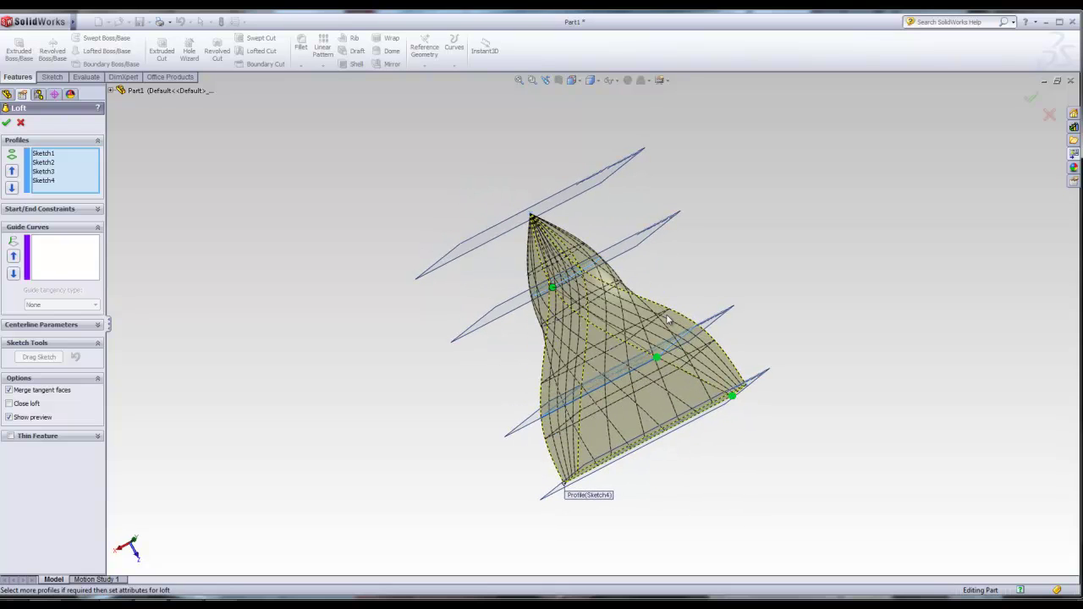
pyautogui.moveTo(734, 300); pyautogui.dragTo(705, 328, button='middle')
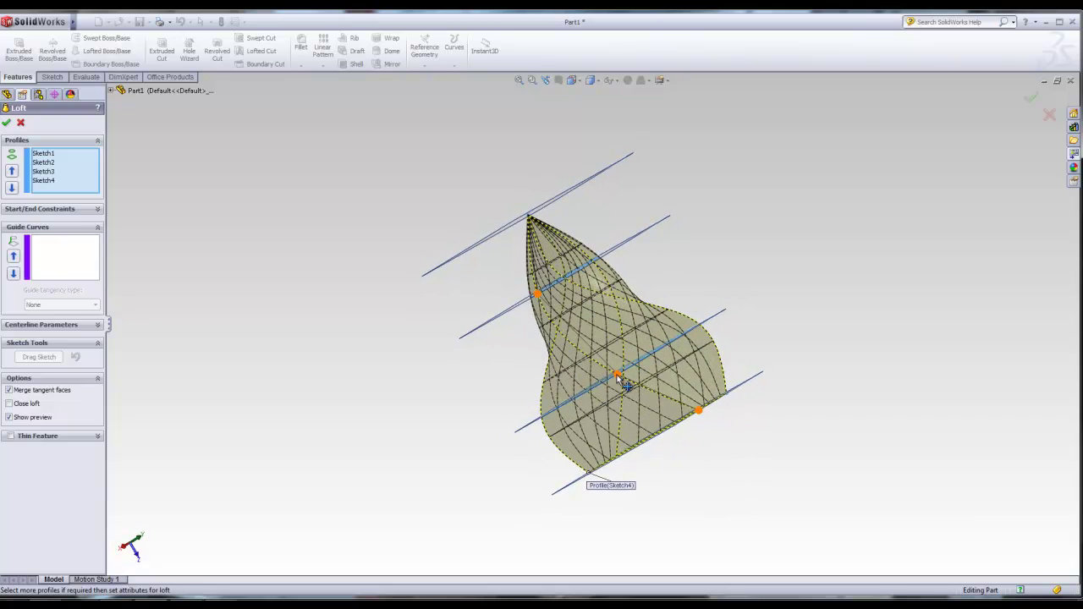
pyautogui.moveTo(812, 329)
pyautogui.mouseDown(button='middle')
pyautogui.moveTo(718, 398)
pyautogui.moveTo(752, 372)
pyautogui.moveTo(693, 381)
pyautogui.moveTo(679, 402)
pyautogui.moveTo(696, 457)
pyautogui.moveTo(752, 488)
pyautogui.moveTo(747, 480)
pyautogui.mouseUp(button='middle')
pyautogui.moveTo(551, 478); pyautogui.dragTo(630, 412)
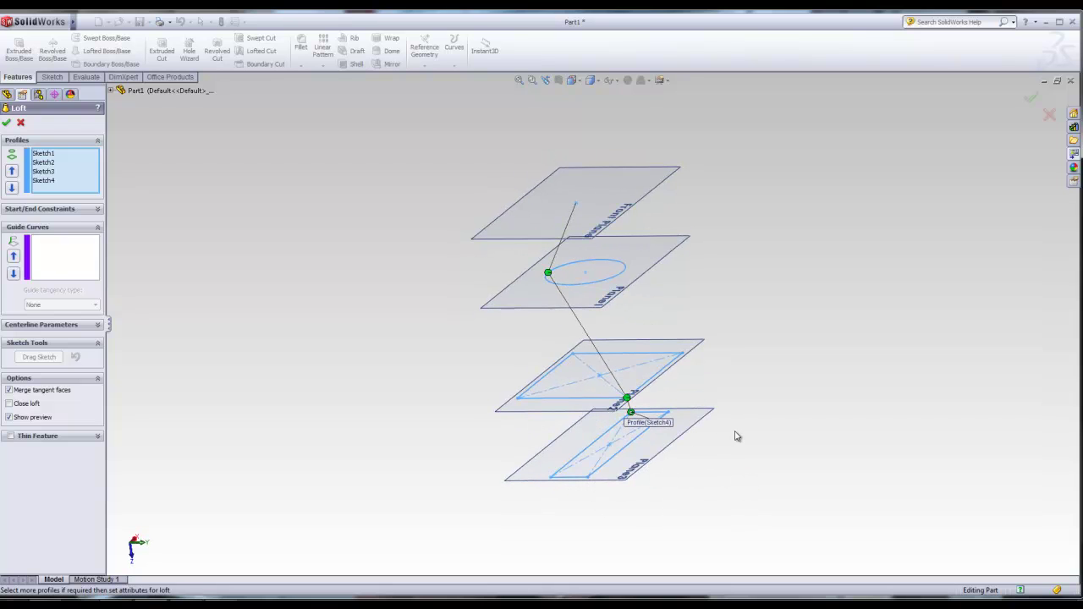
# - Shift the Plane3 rectangle's loft connector to another corner and move the circle's connector along its profile
pyautogui.moveTo(735, 437); pyautogui.dragTo(711, 437, button='middle')
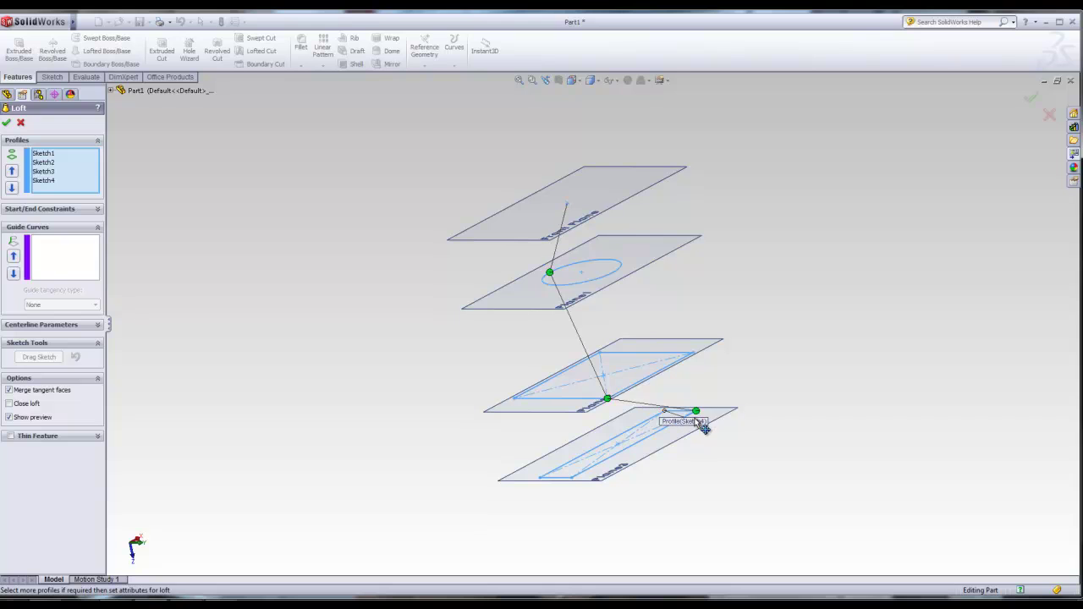
pyautogui.hotkey('ctrl', 'z')
pyautogui.moveTo(707, 458); pyautogui.dragTo(662, 357, button='middle')
pyautogui.moveTo(557, 288); pyautogui.dragTo(622, 292)
pyautogui.moveTo(732, 341); pyautogui.dragTo(677, 357, button='middle')
# - In the Top view, move the circle's loft connector to the outer edge in line with the rectangle connectors
pyautogui.press('space')
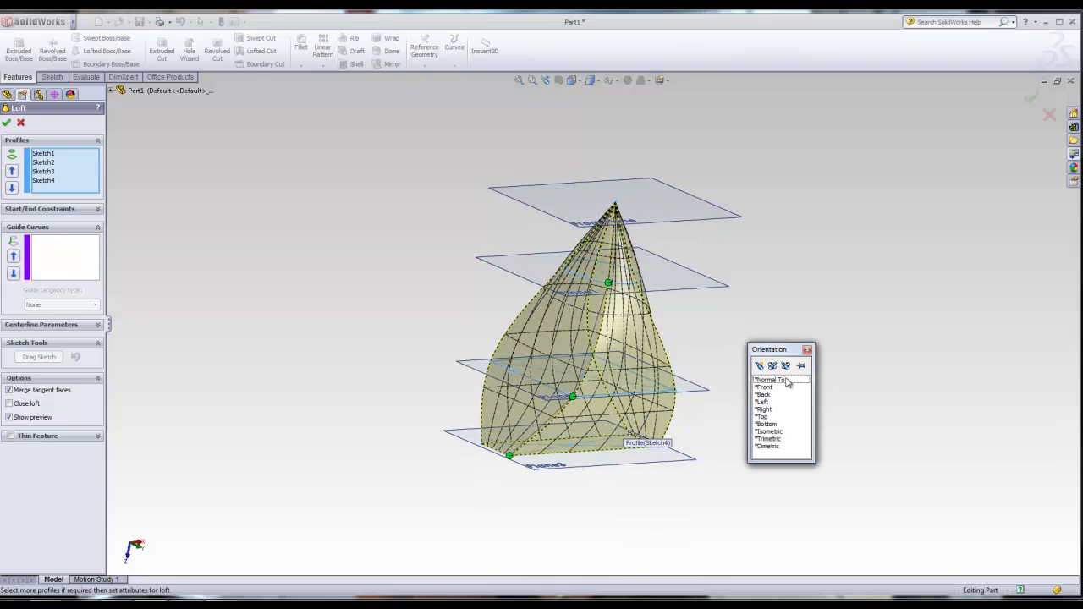
pyautogui.click(768, 416)
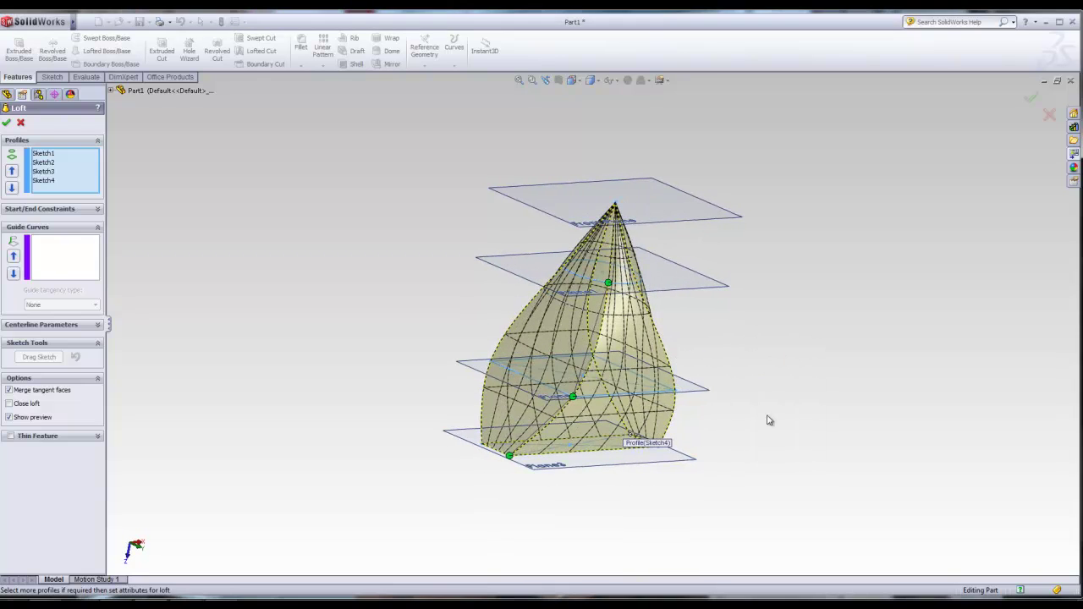
pyautogui.moveTo(415, 542)
pyautogui.mouseDown()
pyautogui.moveTo(401, 543)
pyautogui.moveTo(415, 539)
pyautogui.mouseUp()
pyautogui.moveTo(469, 417); pyautogui.dragTo(447, 423)
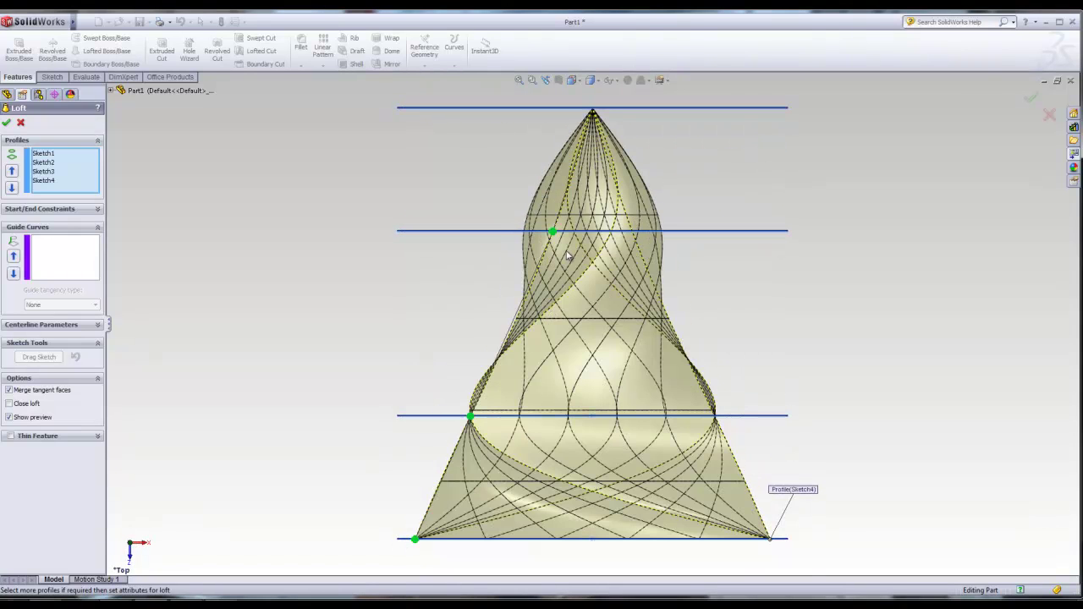
pyautogui.moveTo(552, 233); pyautogui.dragTo(497, 239)
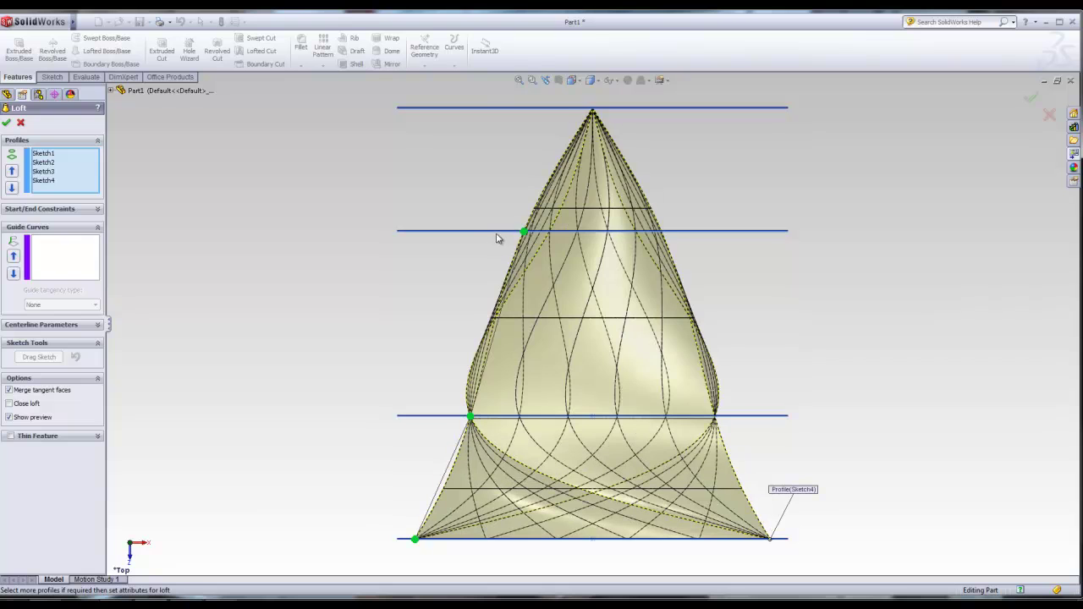
pyautogui.press('f')
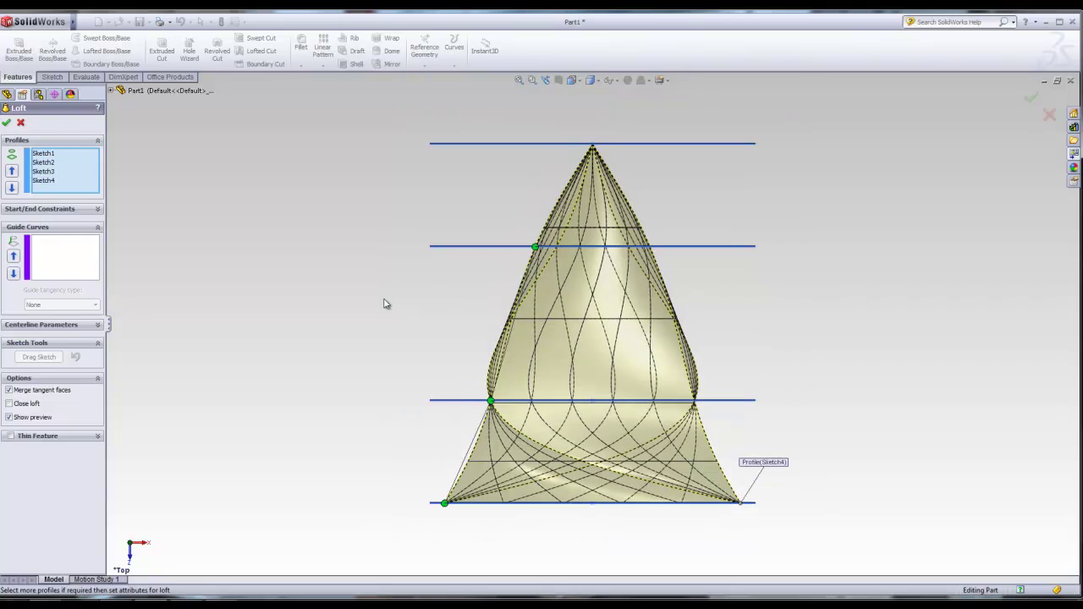
# - Shift the circle's loft connector slightly along its profile and accept the loft
pyautogui.moveTo(385, 305); pyautogui.dragTo(448, 355, button='middle')
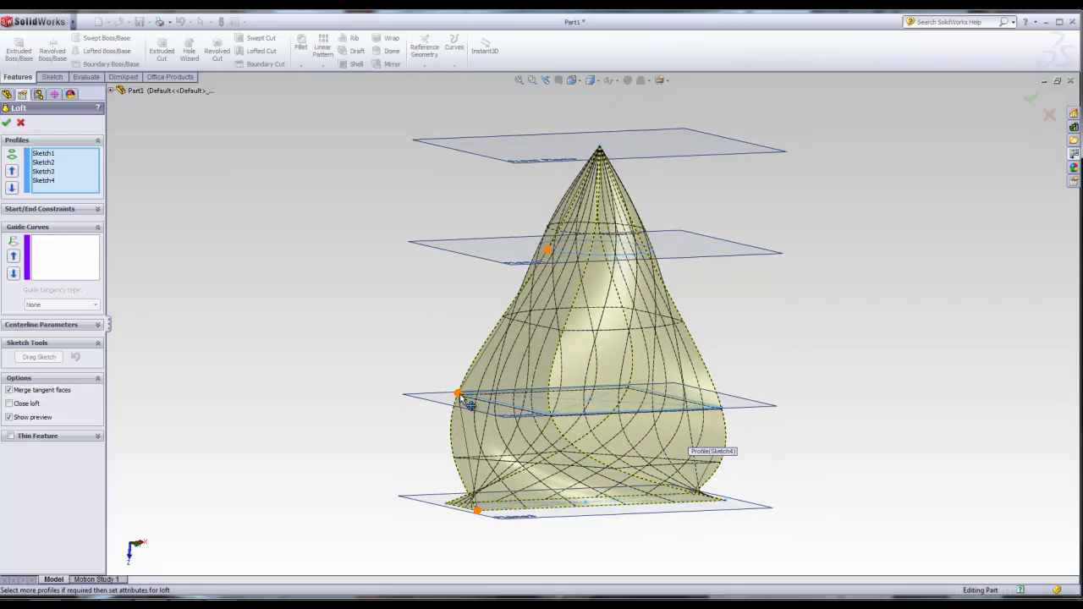
pyautogui.moveTo(547, 251); pyautogui.dragTo(568, 252)
pyautogui.moveTo(786, 306); pyautogui.dragTo(886, 331, button='middle')
pyautogui.moveTo(927, 333); pyautogui.dragTo(572, 313, button='middle')
pyautogui.moveTo(437, 307); pyautogui.dragTo(640, 325, button='middle')
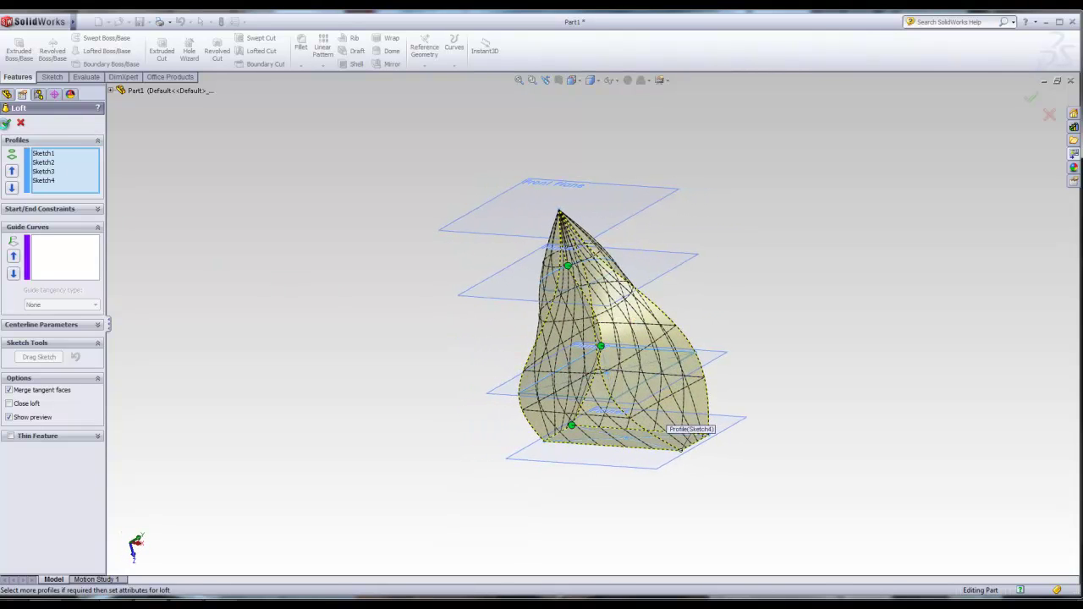
pyautogui.click(6, 123)
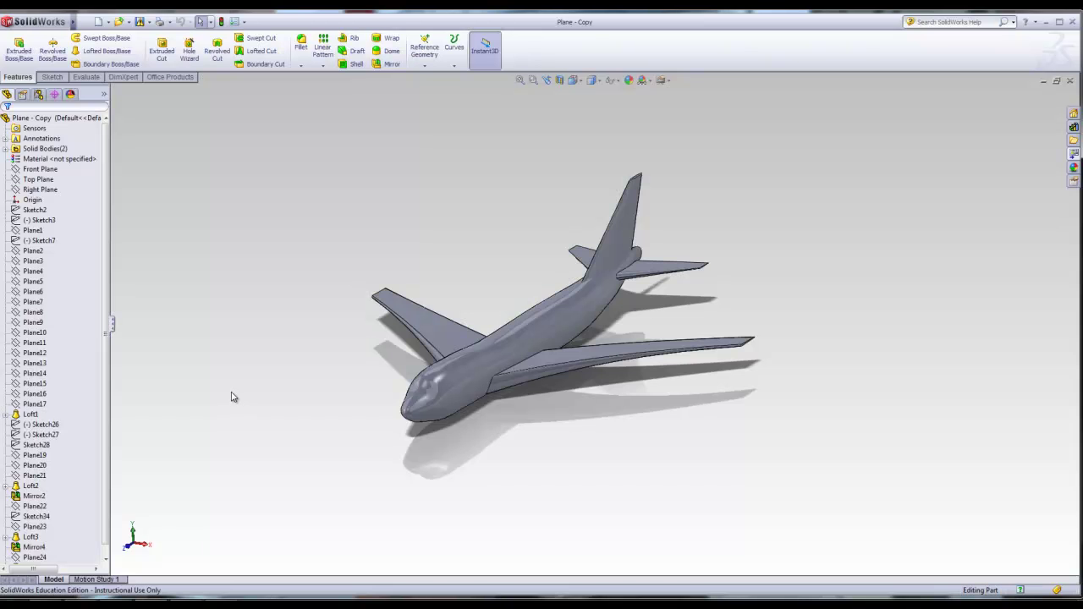
# - Examine the fuselage, wings and tail of the finished airplane part from several sides
pyautogui.moveTo(237, 394); pyautogui.dragTo(312, 412, button='middle')
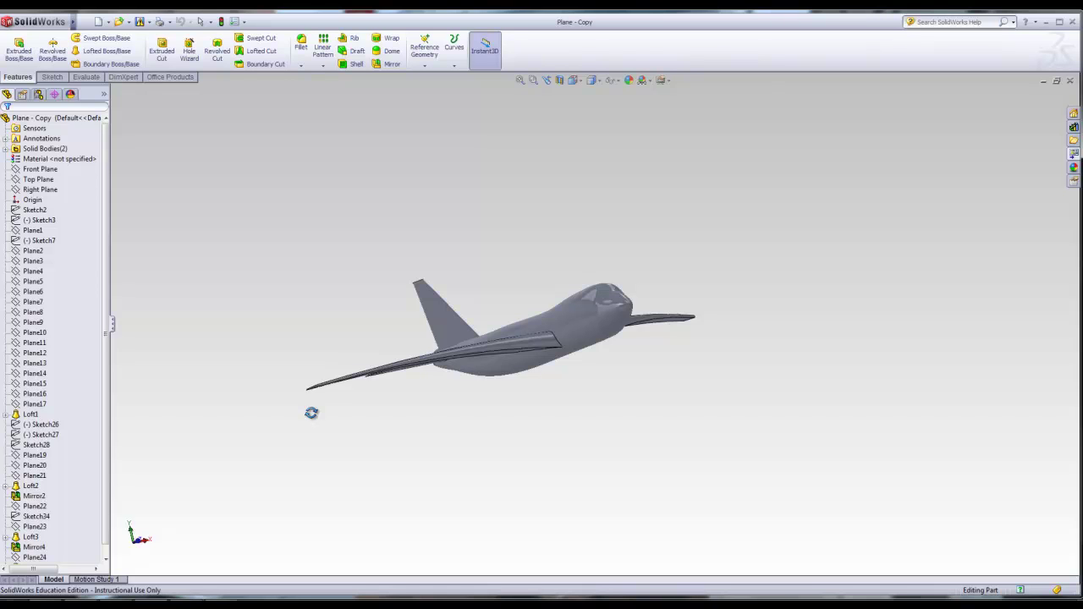
pyautogui.moveTo(311, 413); pyautogui.dragTo(263, 442, button='middle')
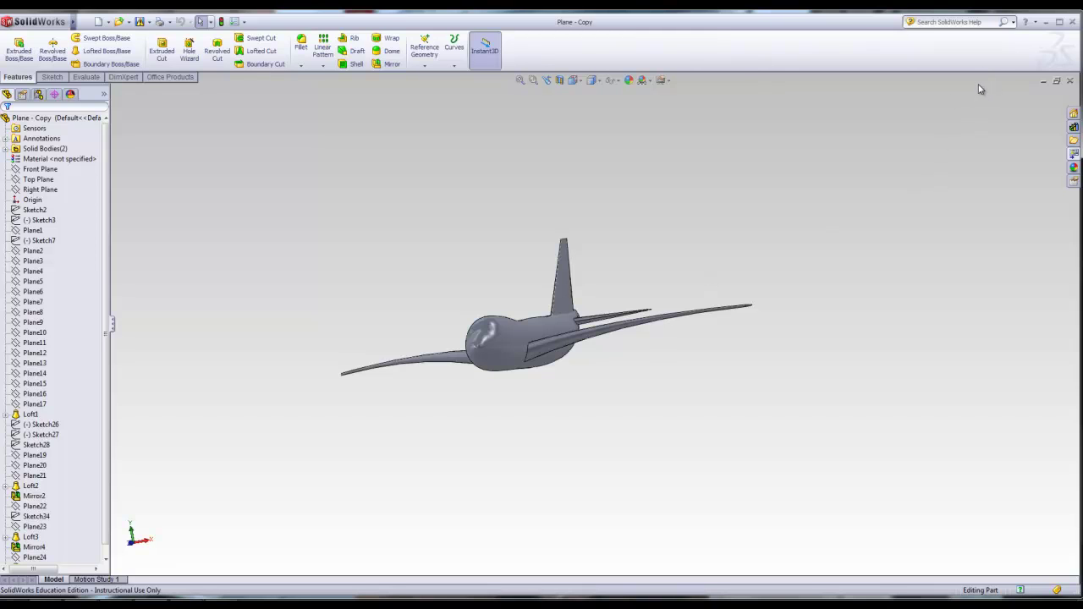
pyautogui.moveTo(914, 172); pyautogui.dragTo(889, 207, button='middle')
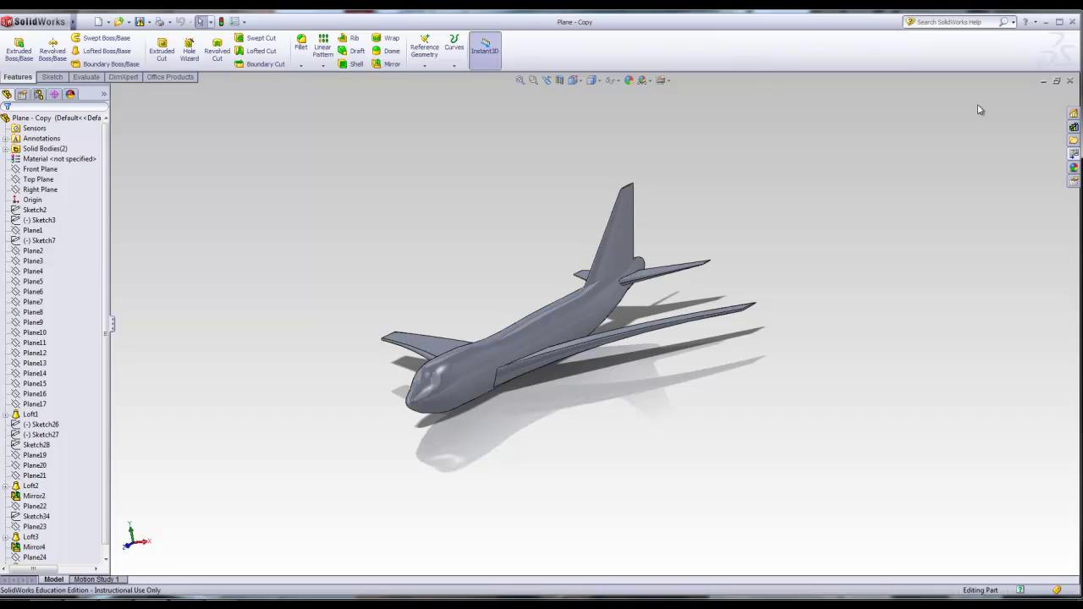
pyautogui.moveTo(933, 150); pyautogui.dragTo(928, 169, button='middle')
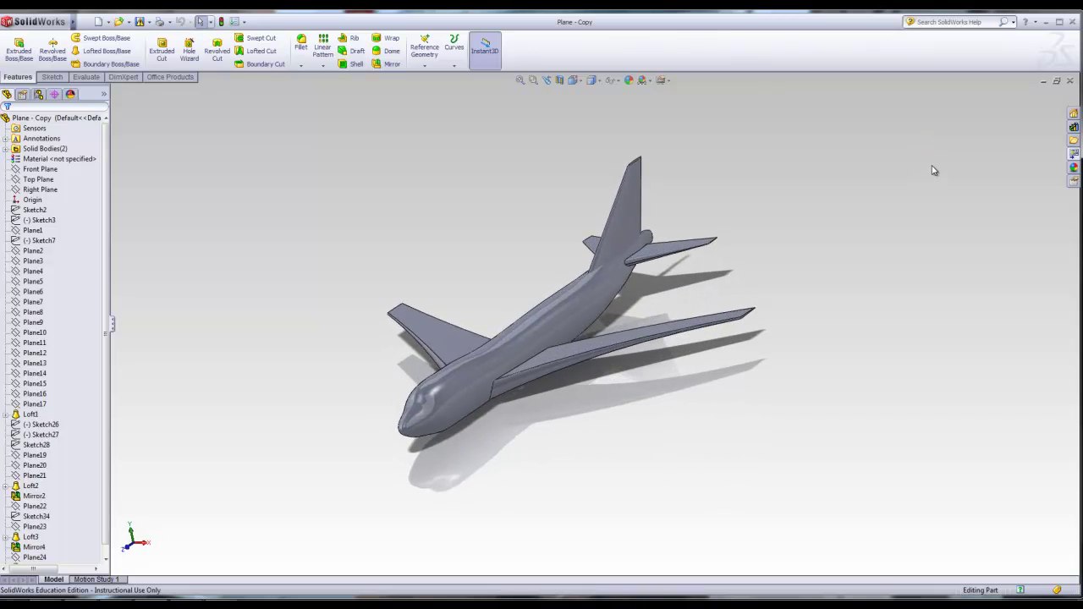
# - View the 747-400 reference picture "exterior" from the desktop, then return to SolidWorks
pyautogui.click(1045, 23)
pyautogui.doubleClick(19, 518)
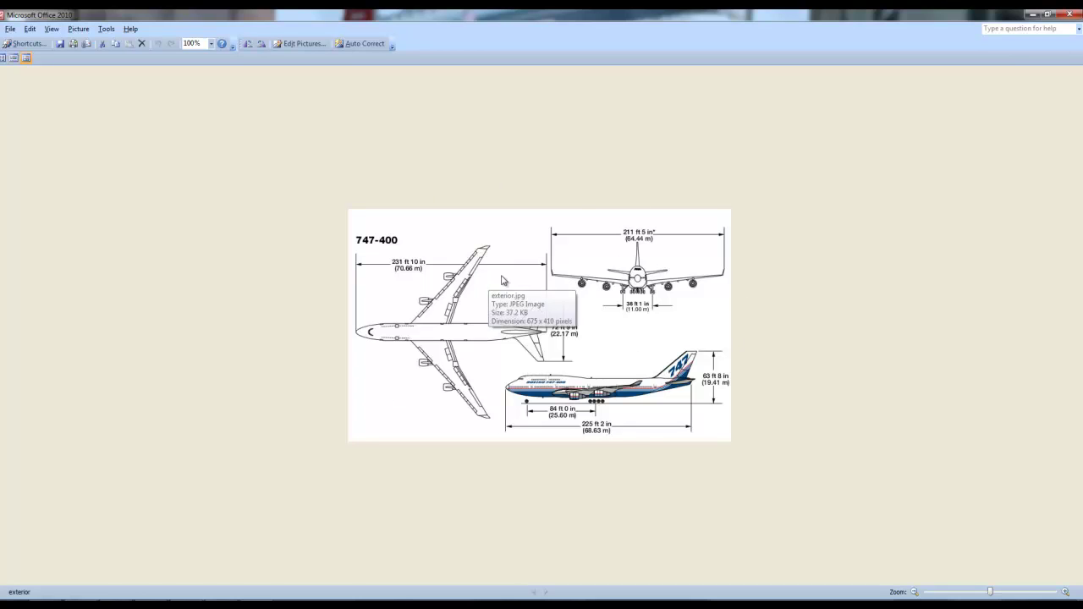
pyautogui.click(1031, 15)
pyautogui.click(213, 603)
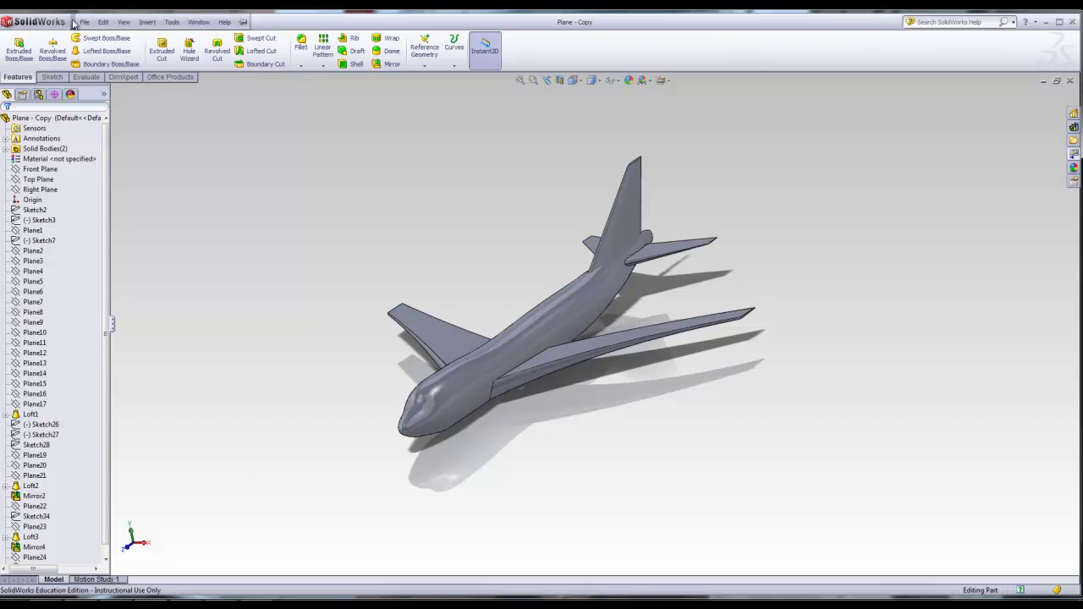
# - Create a new part document and briefly check the 747-400 reference picture again
pyautogui.click(85, 20)
pyautogui.click(94, 37)
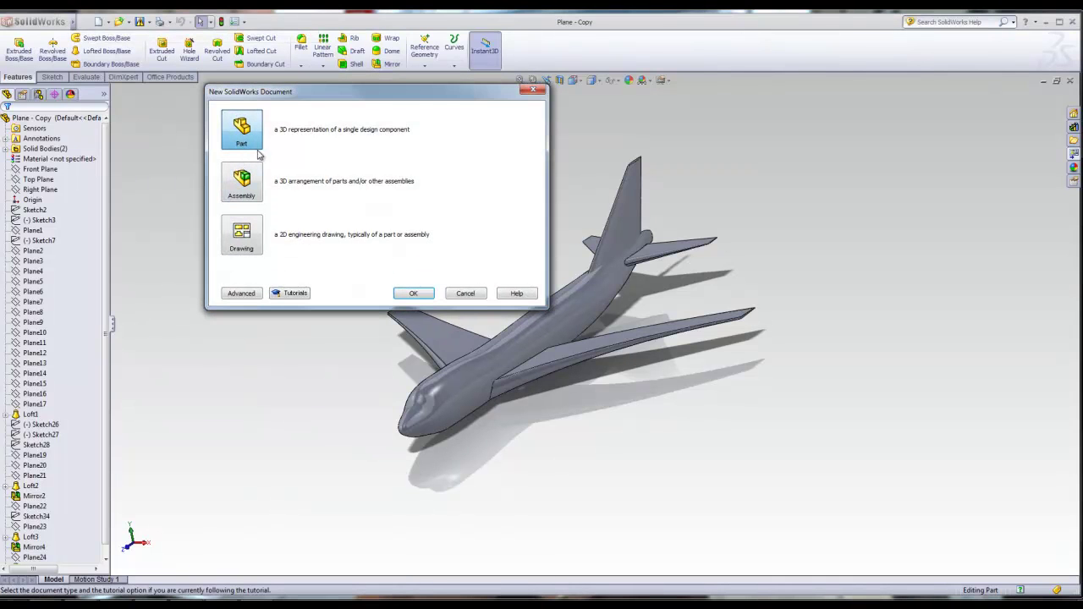
pyautogui.click(415, 294)
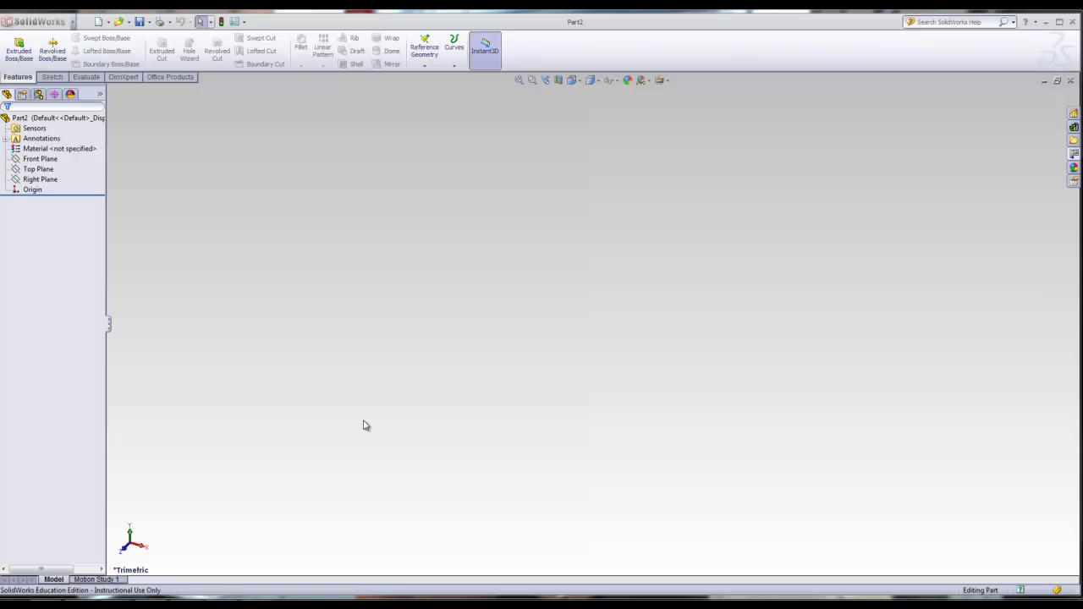
pyautogui.click(287, 605)
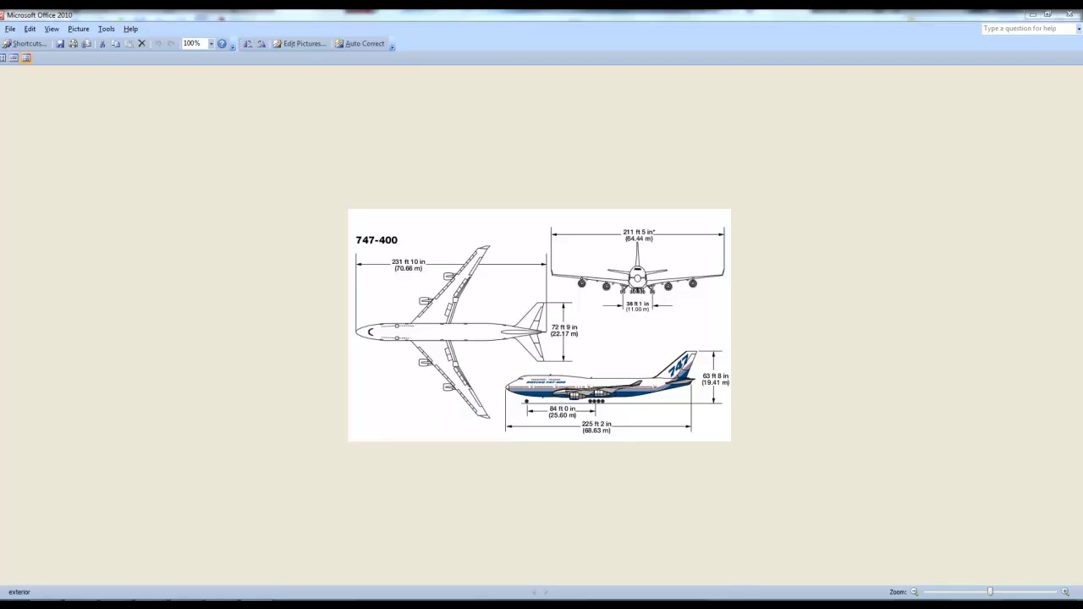
pyautogui.click(288, 605)
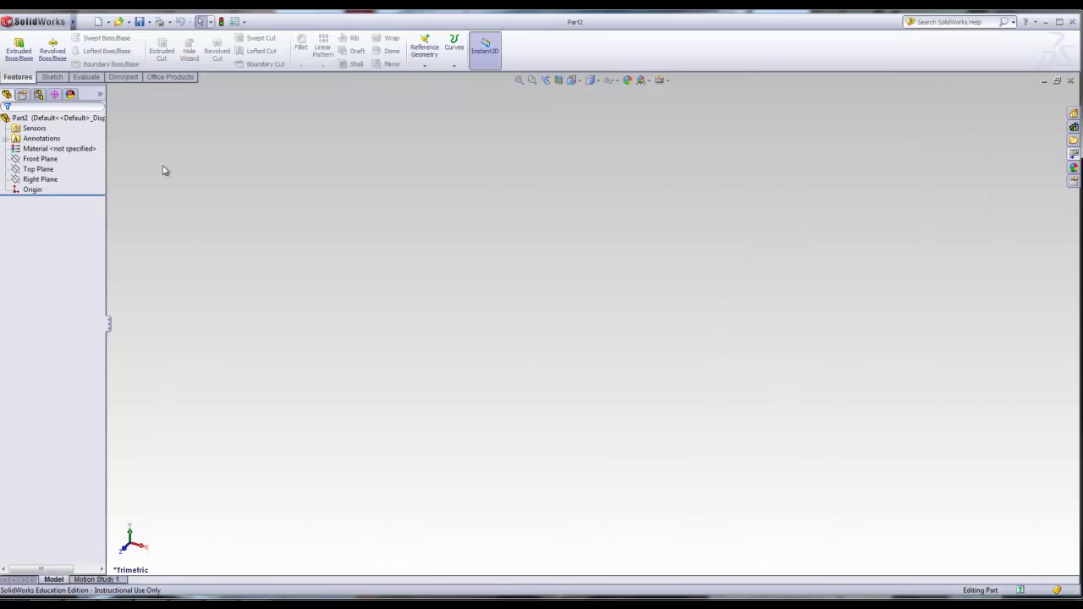
pyautogui.moveTo(72, 26)
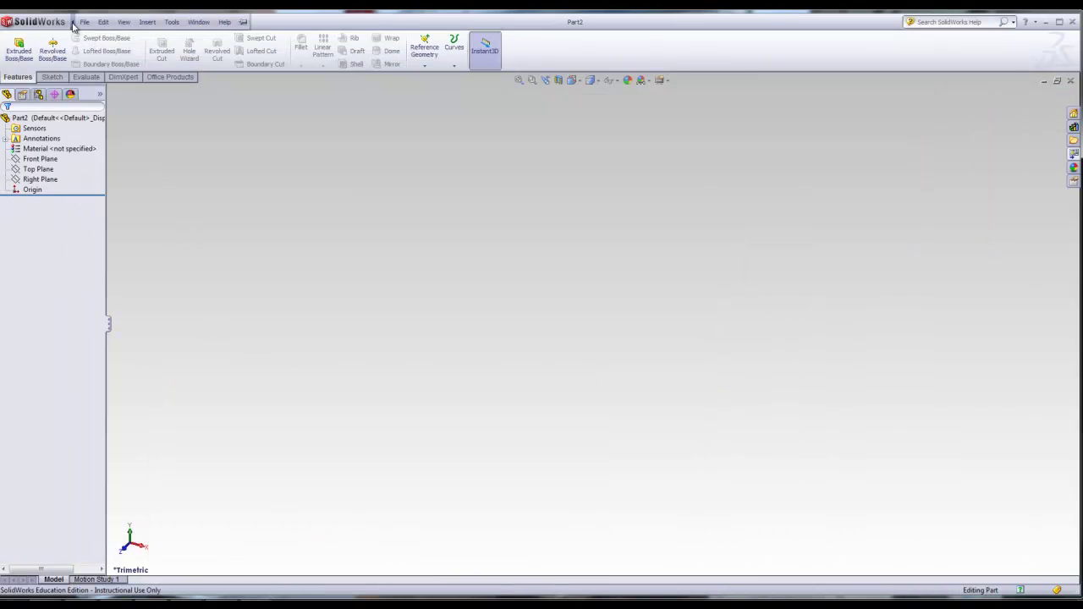
pyautogui.click(124, 22)
pyautogui.click(170, 21)
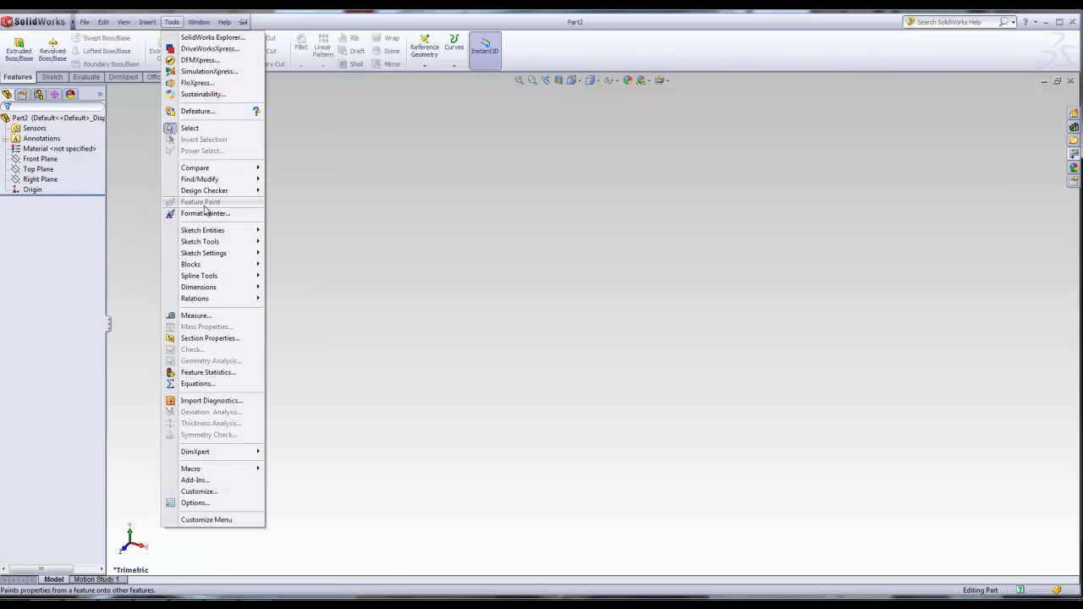
pyautogui.moveTo(217, 244)
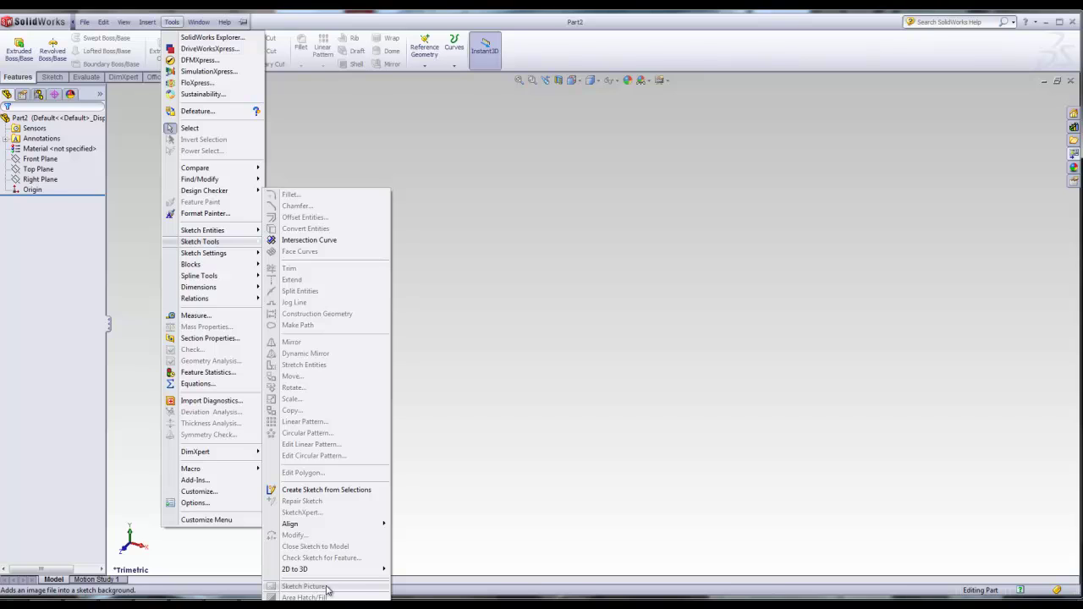
pyautogui.click(49, 192)
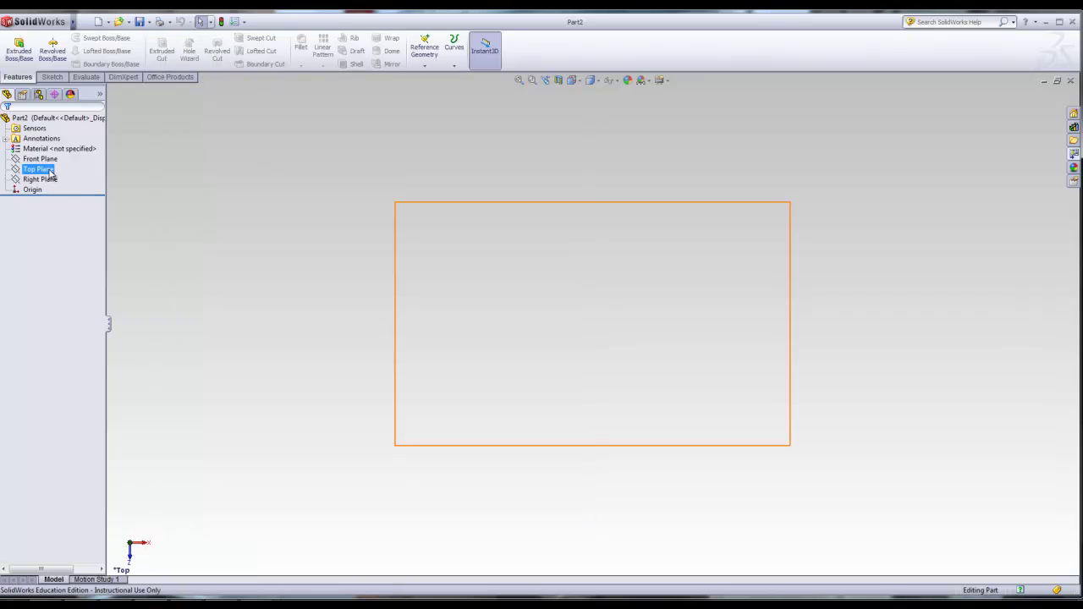
# - Start a new sketch on the Top Plane
pyautogui.click(49, 170)
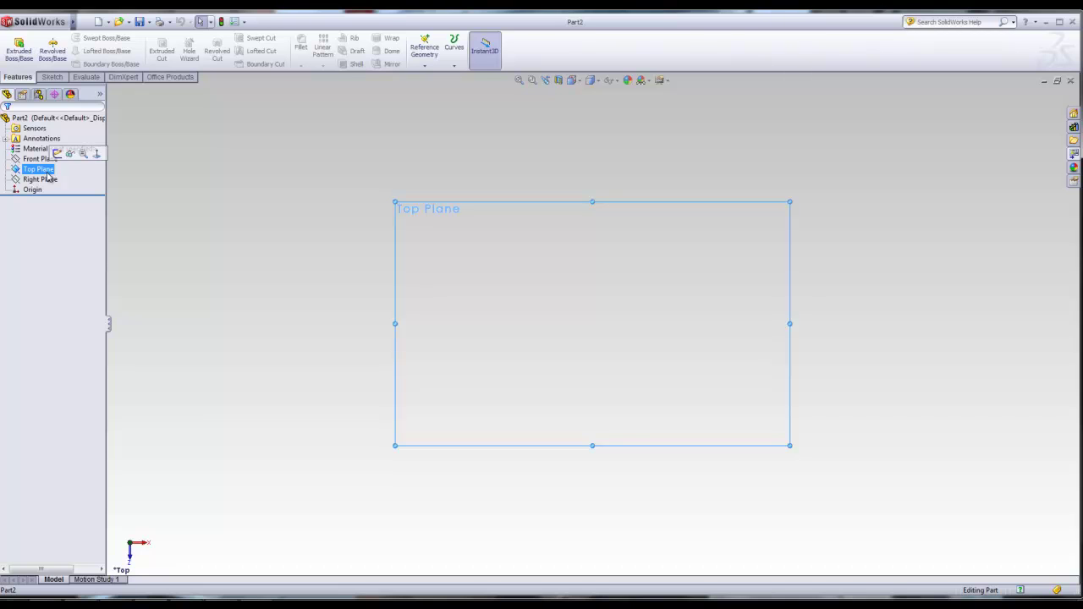
pyautogui.click(50, 77)
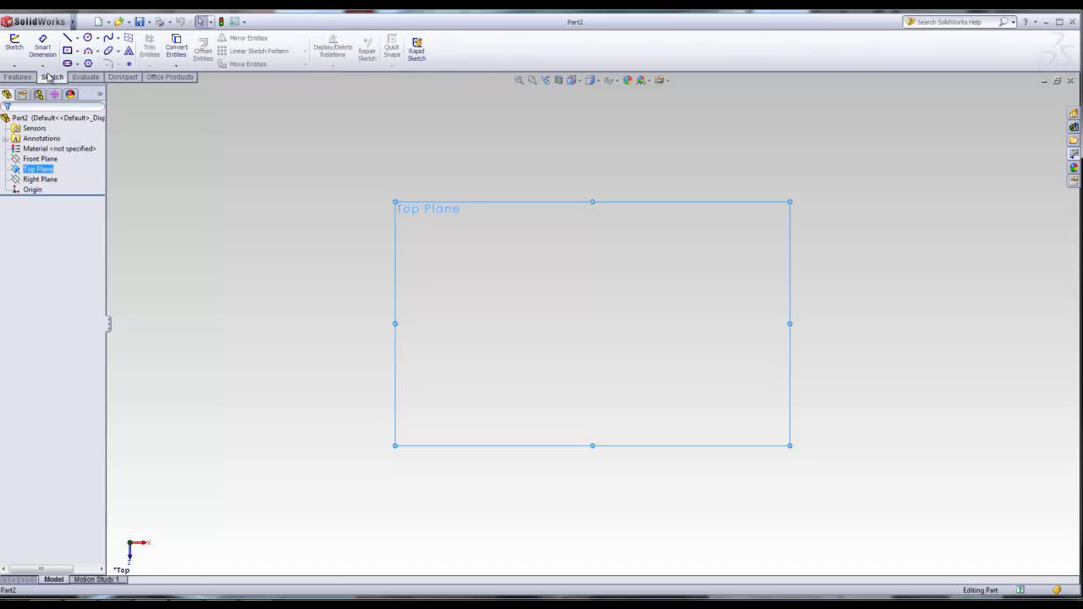
pyautogui.click(15, 47)
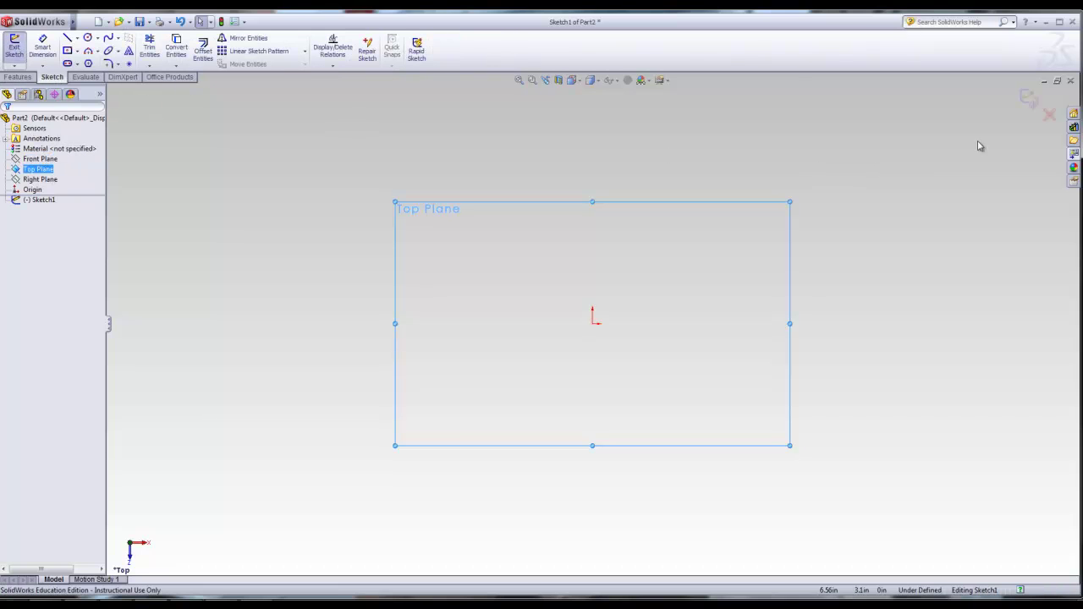
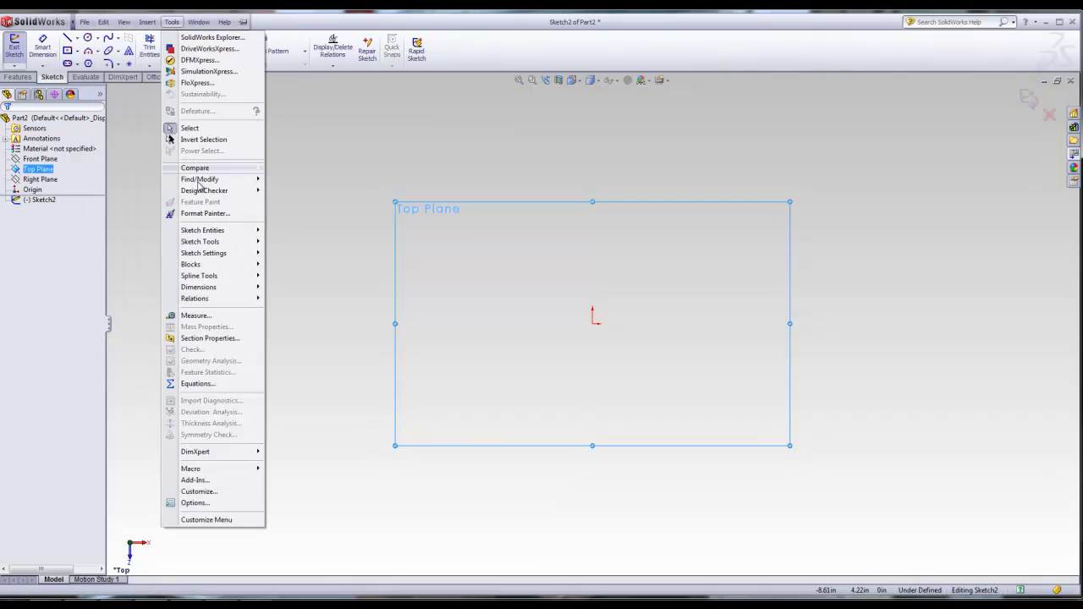
# - Insert the image "exterior" from the Desktop into the Top Plane sketch as a sketch picture
pyautogui.moveTo(213, 243)
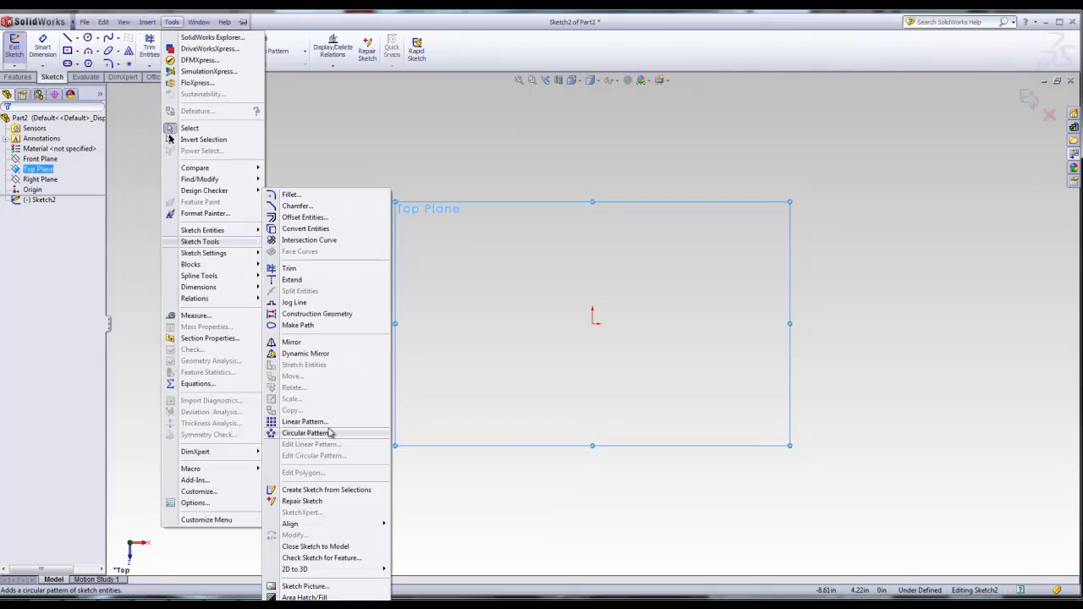
pyautogui.click(305, 587)
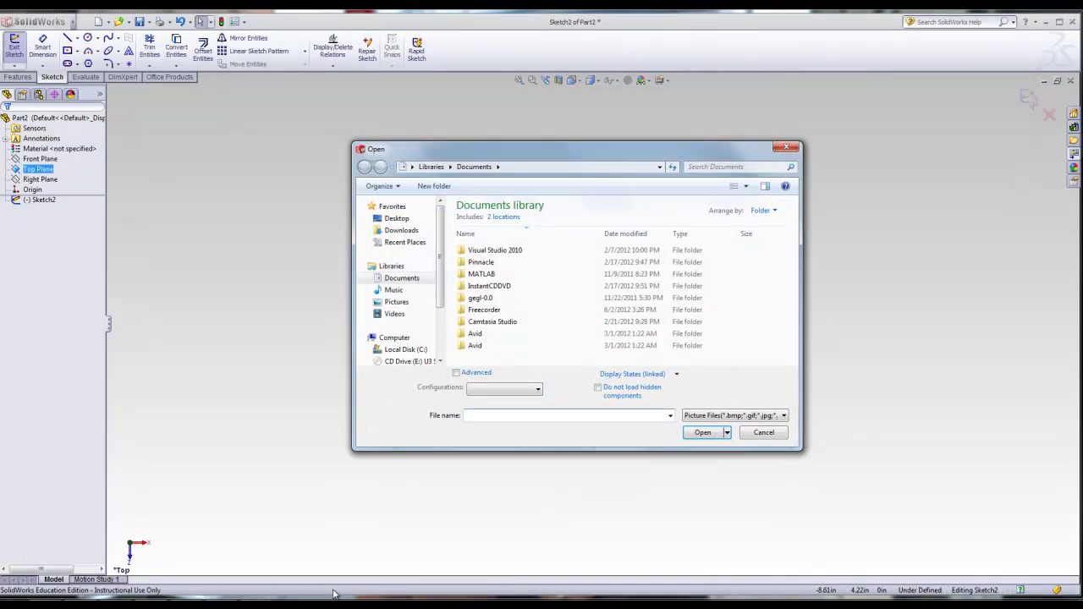
pyautogui.click(396, 218)
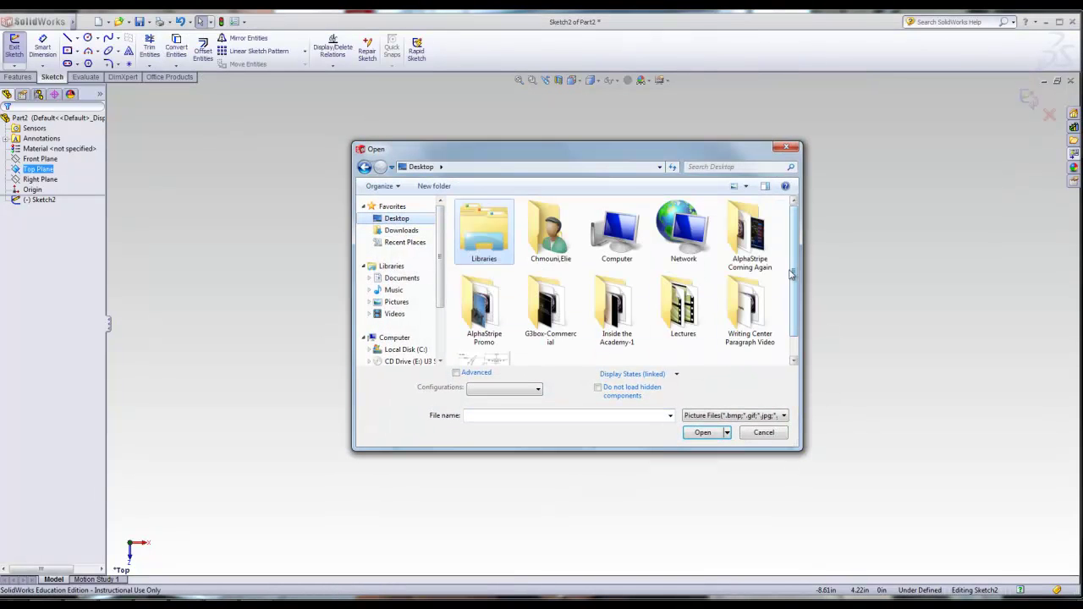
pyautogui.scroll(-1, 761, 288)
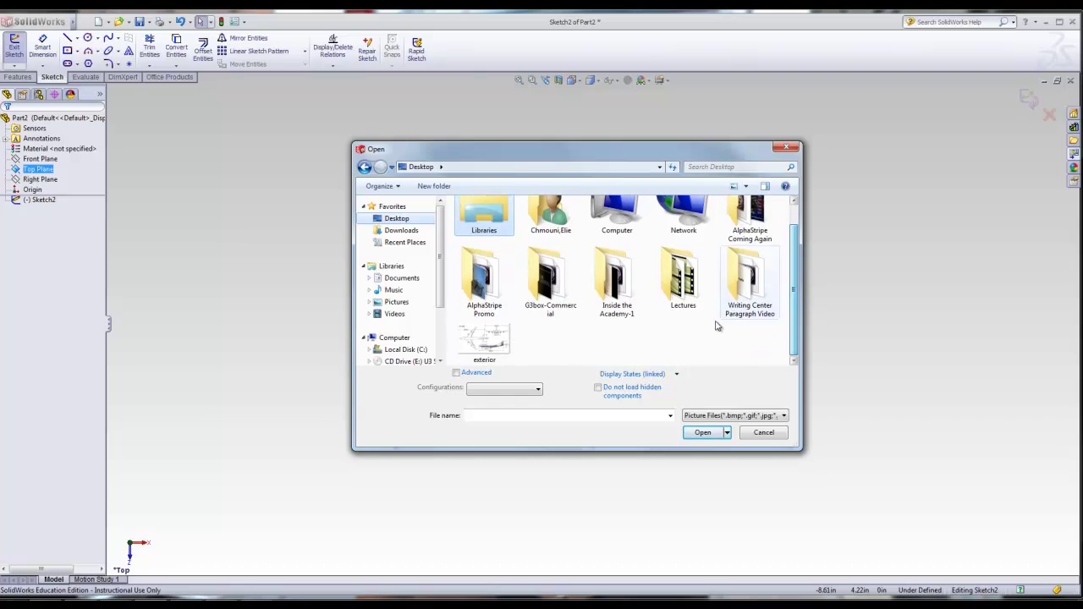
pyautogui.click(495, 342)
pyautogui.click(700, 433)
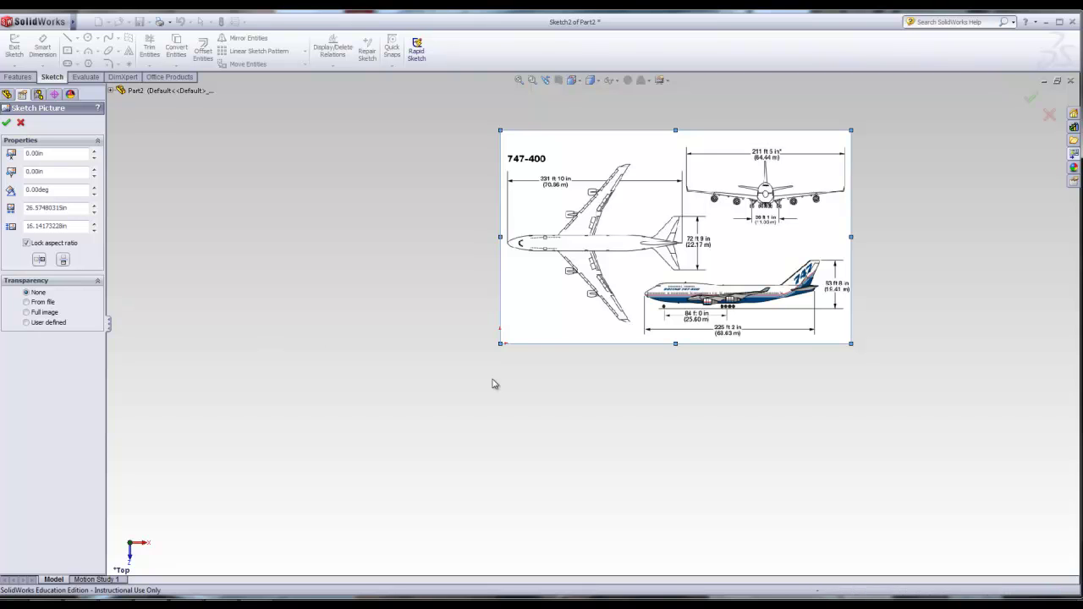
# - Move the sketch picture to about X -0.55 in, Y -7.60 in, placing the top-view airplane's nose tip on the origin
pyautogui.scroll(-3, 546, 376)
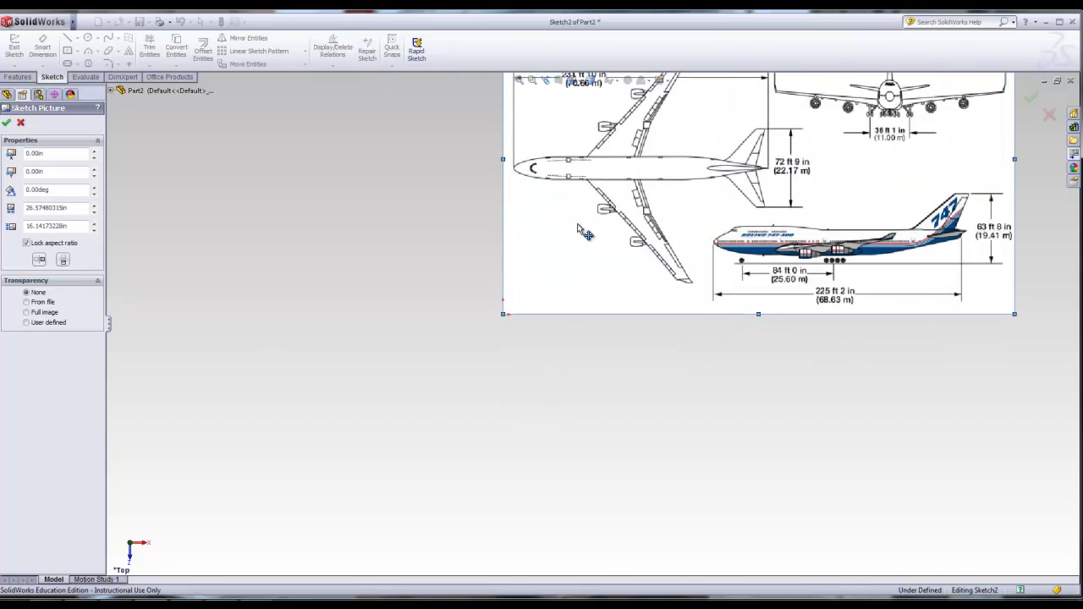
pyautogui.moveTo(584, 235); pyautogui.dragTo(580, 341)
pyautogui.scroll(-3, 575, 325)
pyautogui.moveTo(572, 241)
pyautogui.mouseDown()
pyautogui.moveTo(568, 307)
pyautogui.moveTo(505, 331)
pyautogui.mouseUp()
pyautogui.scroll(-3, 555, 316)
pyautogui.scroll(-4, 378, 339)
pyautogui.moveTo(379, 345); pyautogui.dragTo(339, 356)
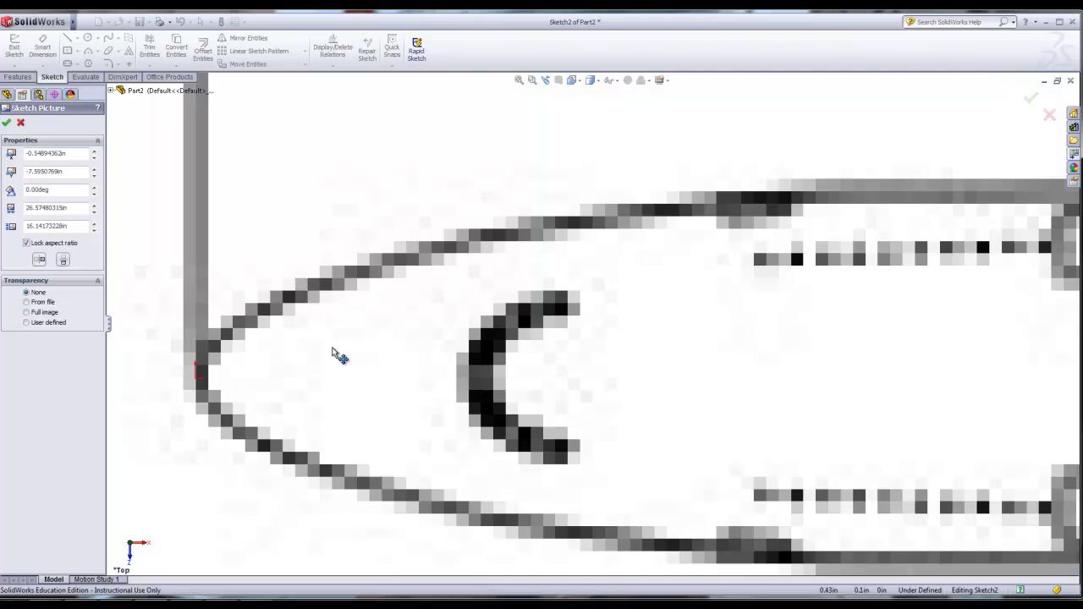
pyautogui.scroll(10, 406, 363)
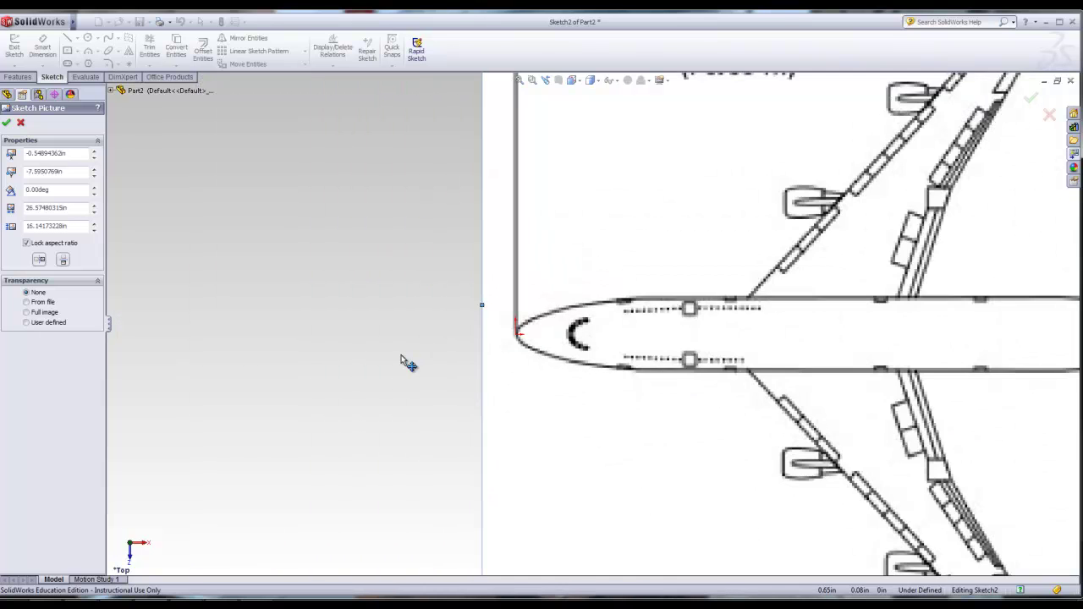
# - Accept the placement of the 747-400 sketch picture and exit its sketch
pyautogui.scroll(5, 592, 330)
pyautogui.scroll(-4, 838, 347)
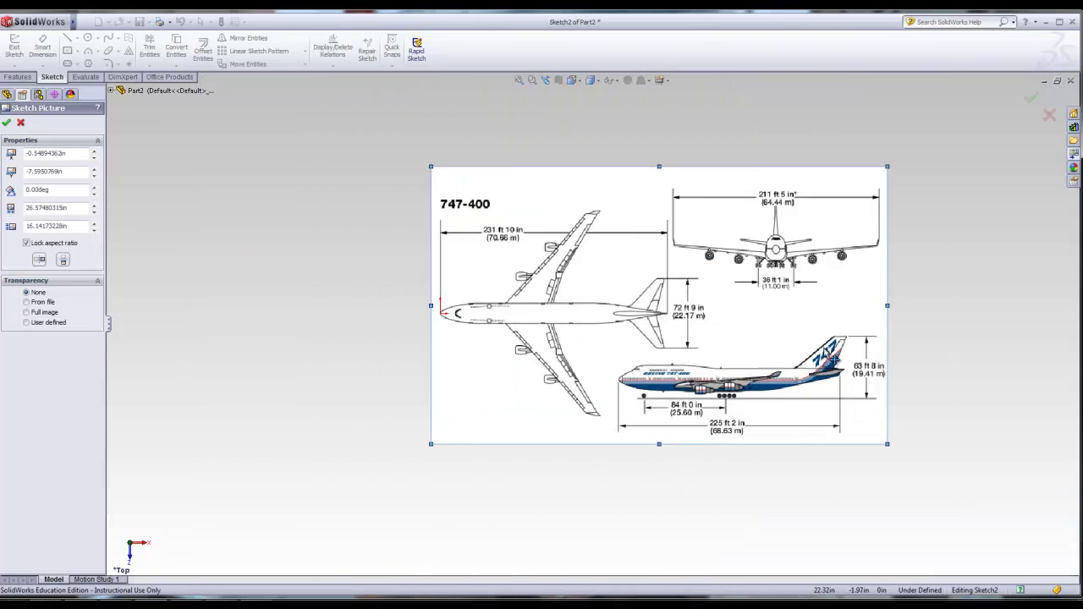
pyautogui.click(6, 123)
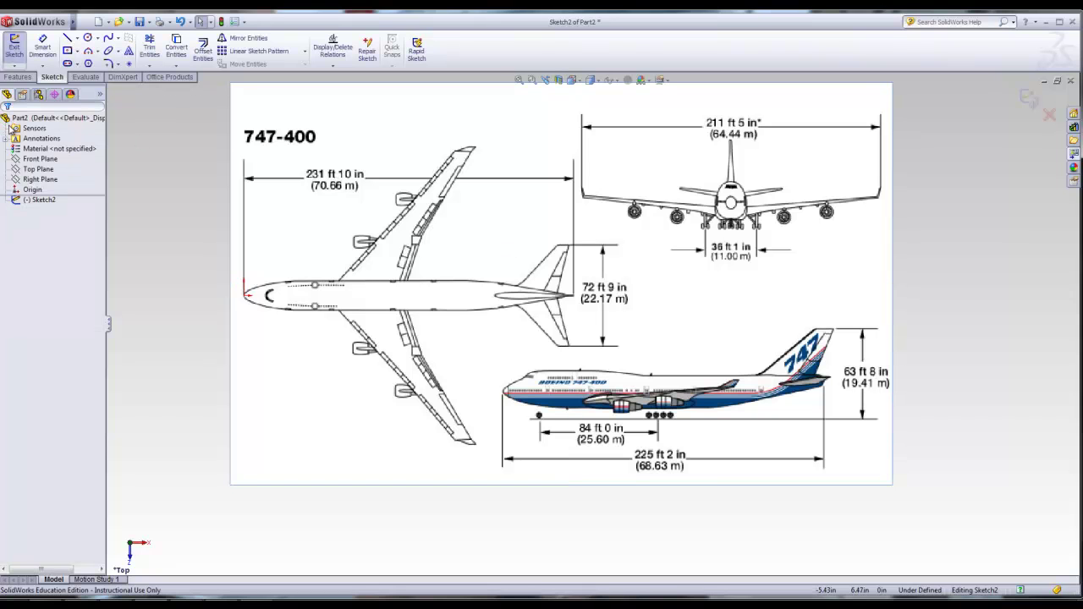
pyautogui.click(1029, 101)
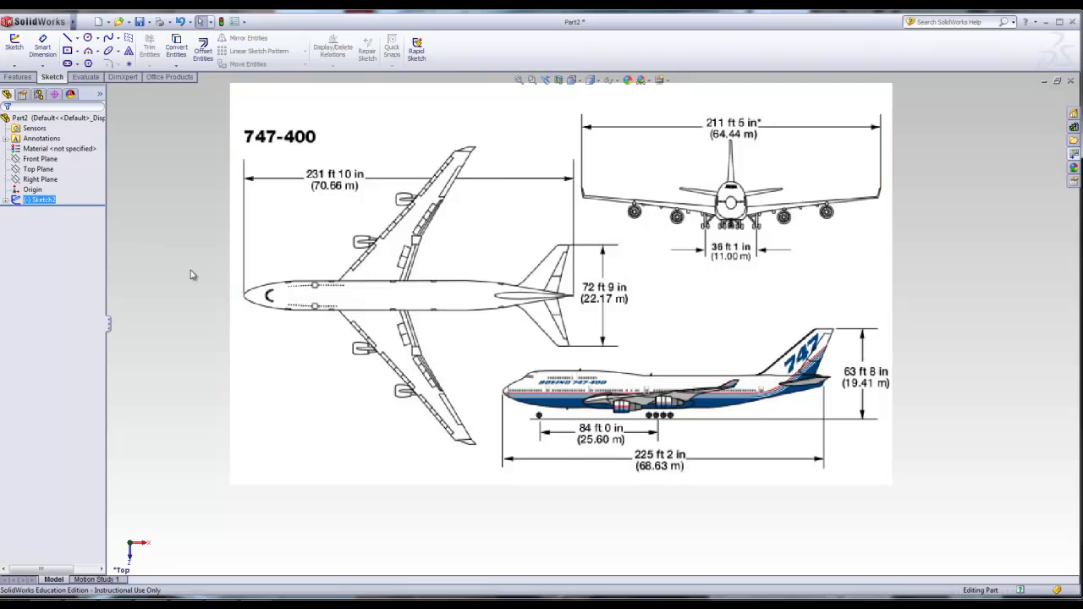
# - Start a new sketch on the Top Plane, separate from the picture sketch
pyautogui.press('z')
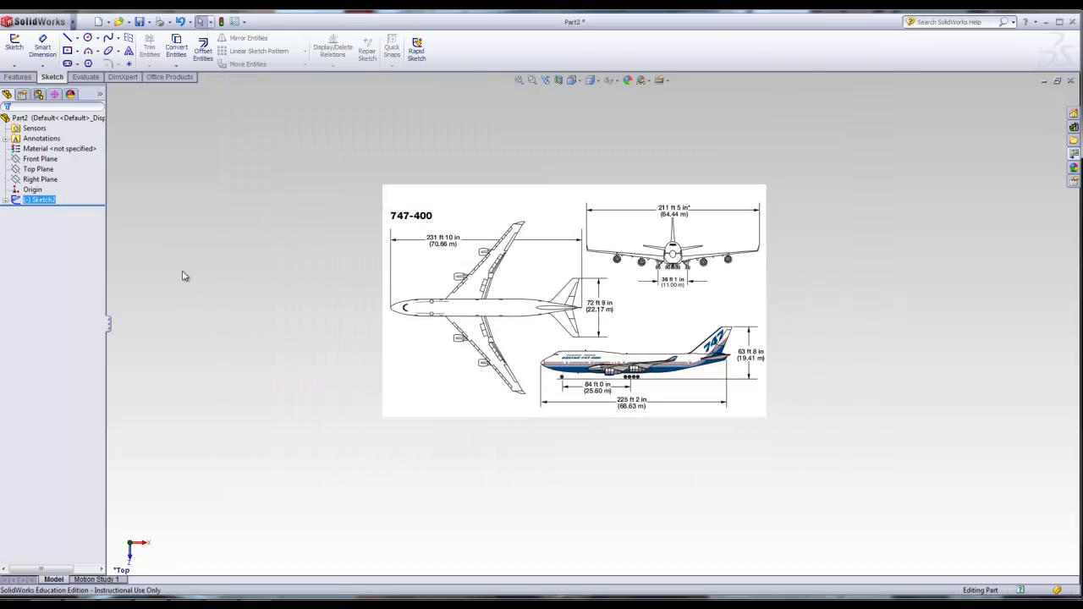
pyautogui.click(40, 170)
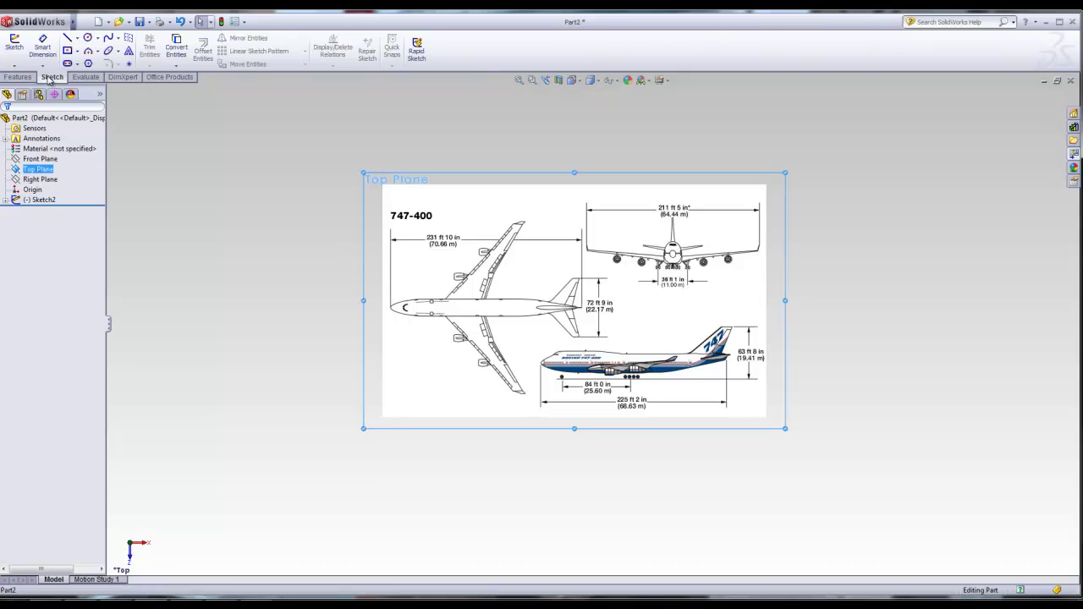
pyautogui.click(15, 48)
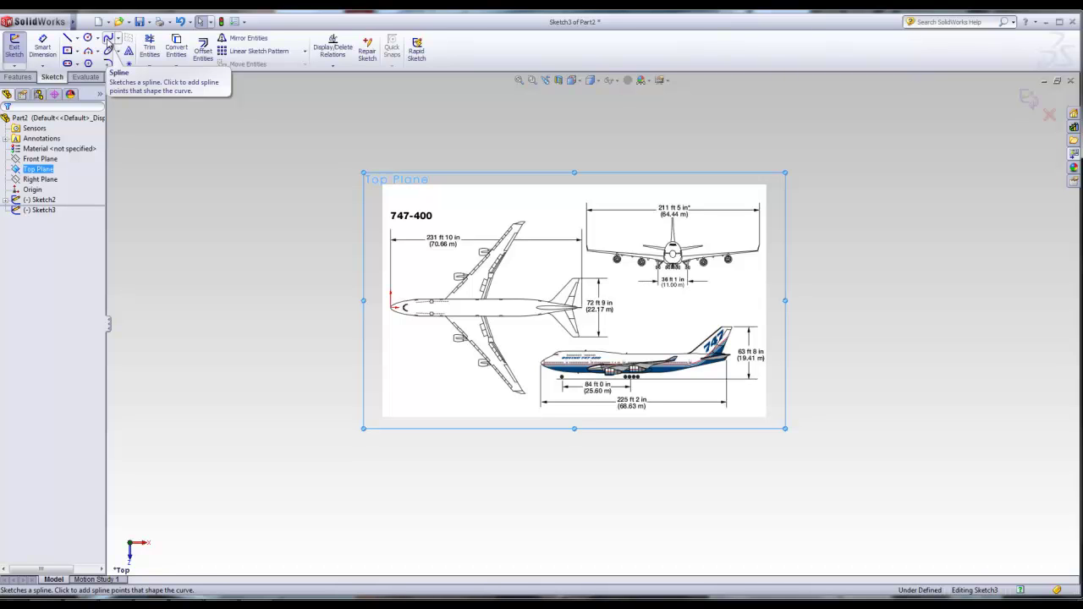
# - Trace the upper fuselage outline of the top-view airplane with one spline from the origin at the nose to the tail tip, about X 12.88 in
pyautogui.click(108, 42)
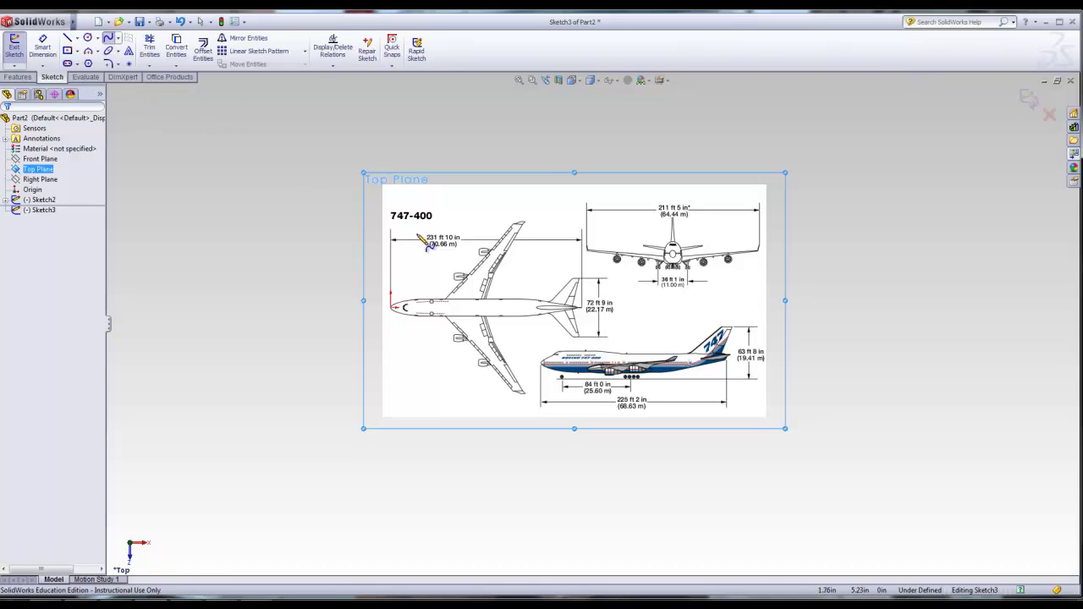
pyautogui.scroll(-3, 475, 335)
pyautogui.scroll(-8, 476, 335)
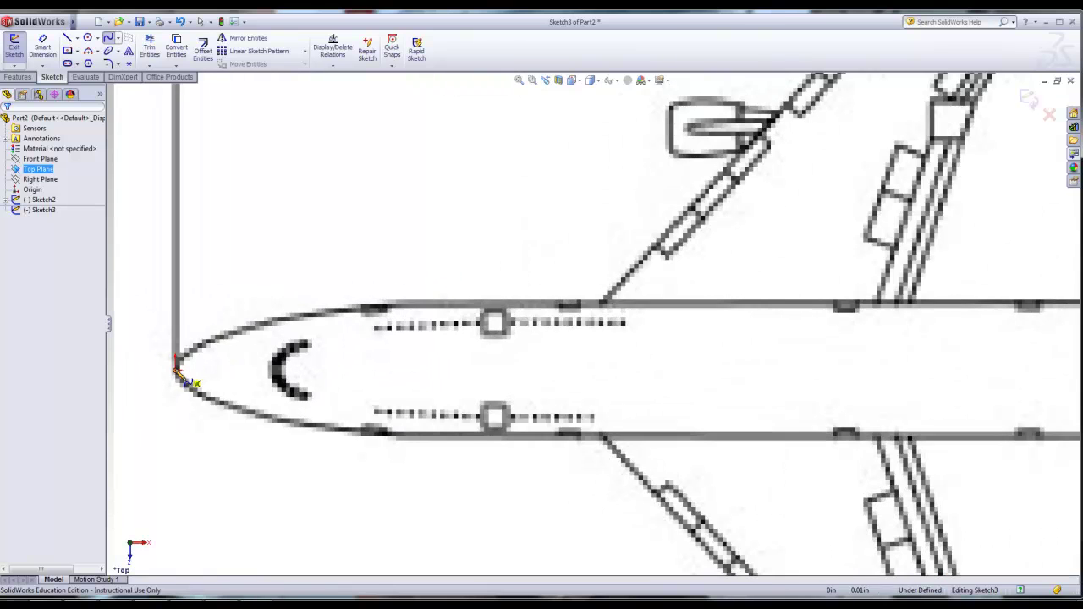
pyautogui.click(179, 368)
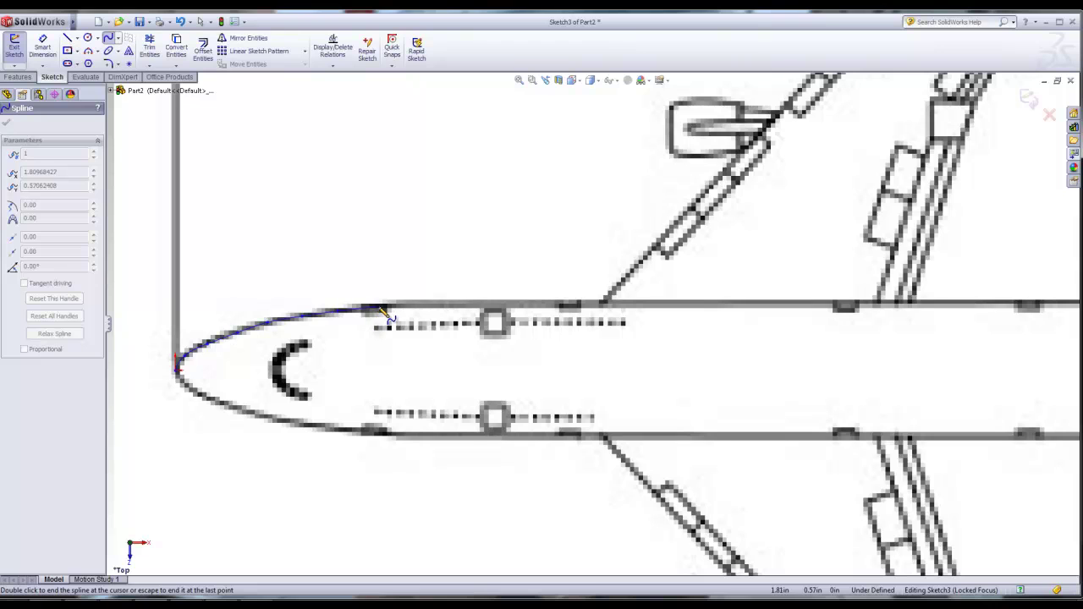
pyautogui.click(431, 305)
pyautogui.click(483, 305)
pyautogui.click(537, 305)
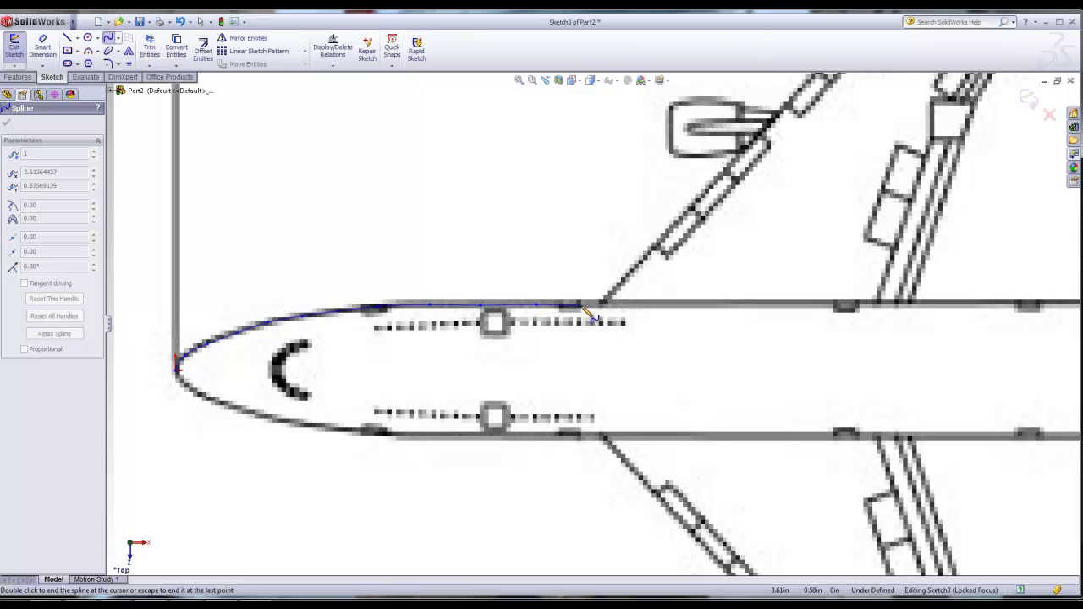
pyautogui.click(599, 305)
pyautogui.click(670, 305)
pyautogui.scroll(1, 731, 318)
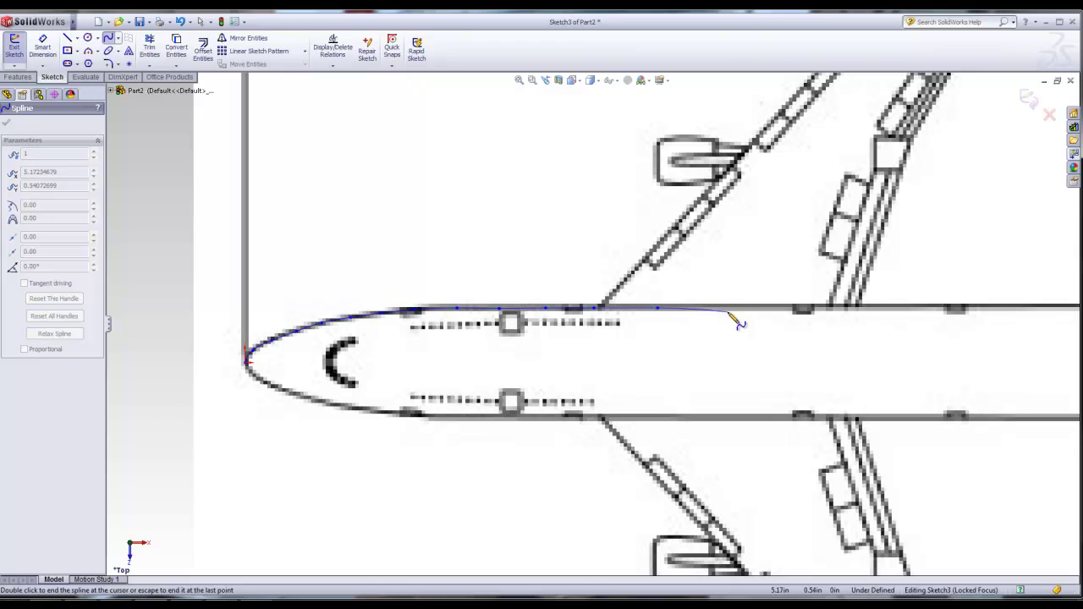
pyautogui.click(730, 308)
pyautogui.scroll(2, 804, 318)
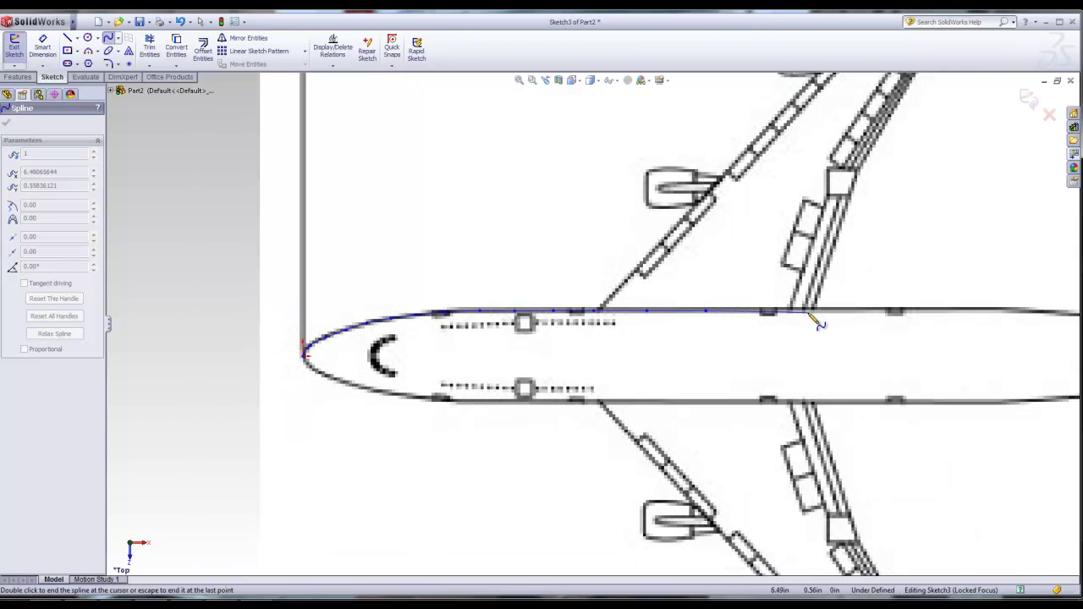
pyautogui.scroll(-3, 812, 319)
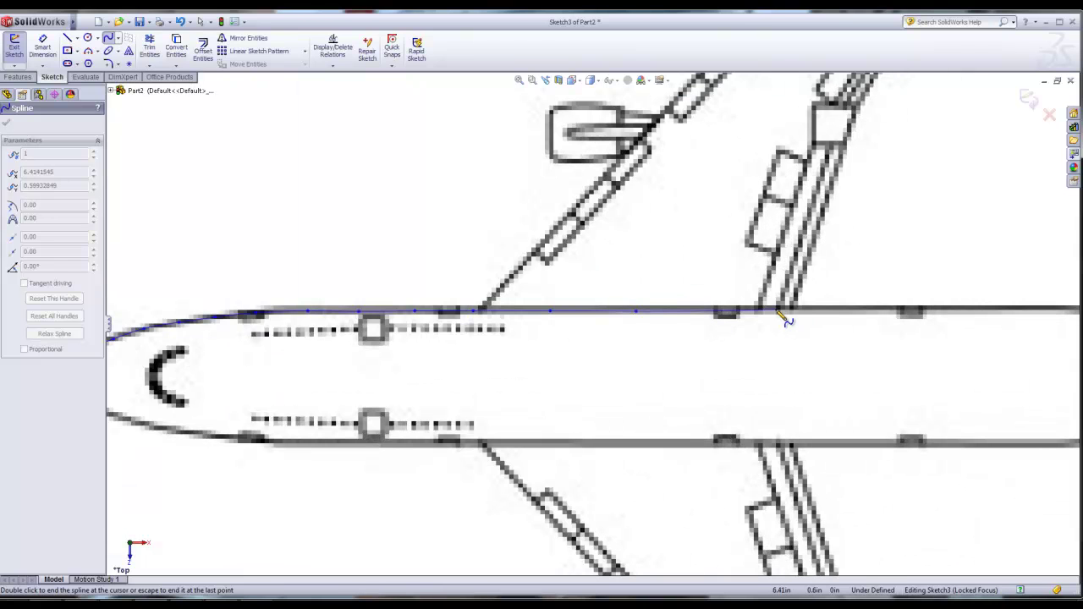
pyautogui.click(856, 311)
pyautogui.scroll(1, 896, 319)
pyautogui.scroll(-4, 899, 319)
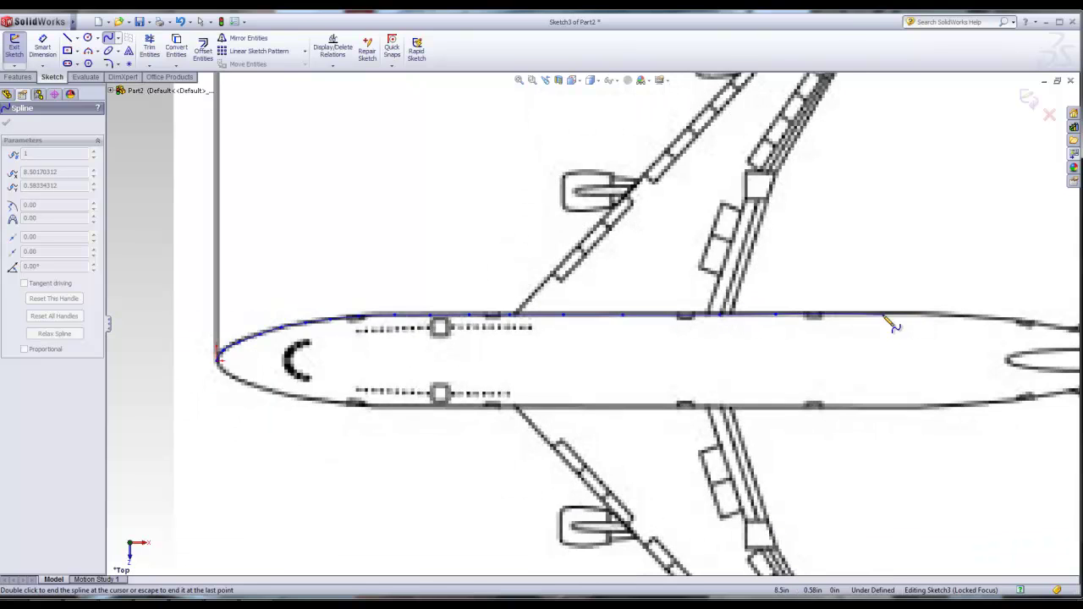
pyautogui.click(798, 316)
pyautogui.click(880, 317)
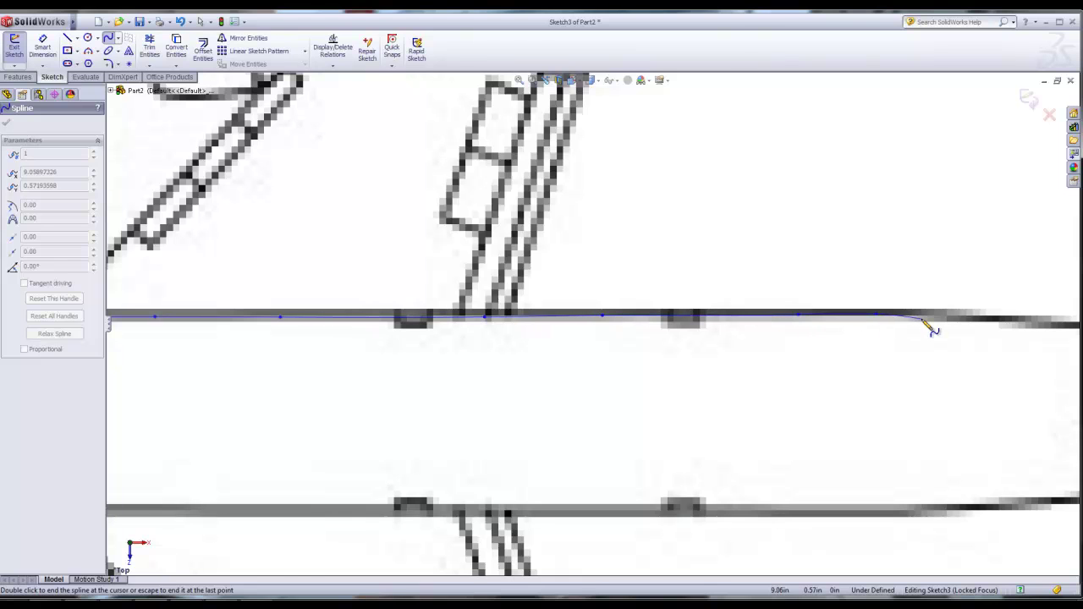
pyautogui.scroll(1, 931, 328)
pyautogui.click(884, 317)
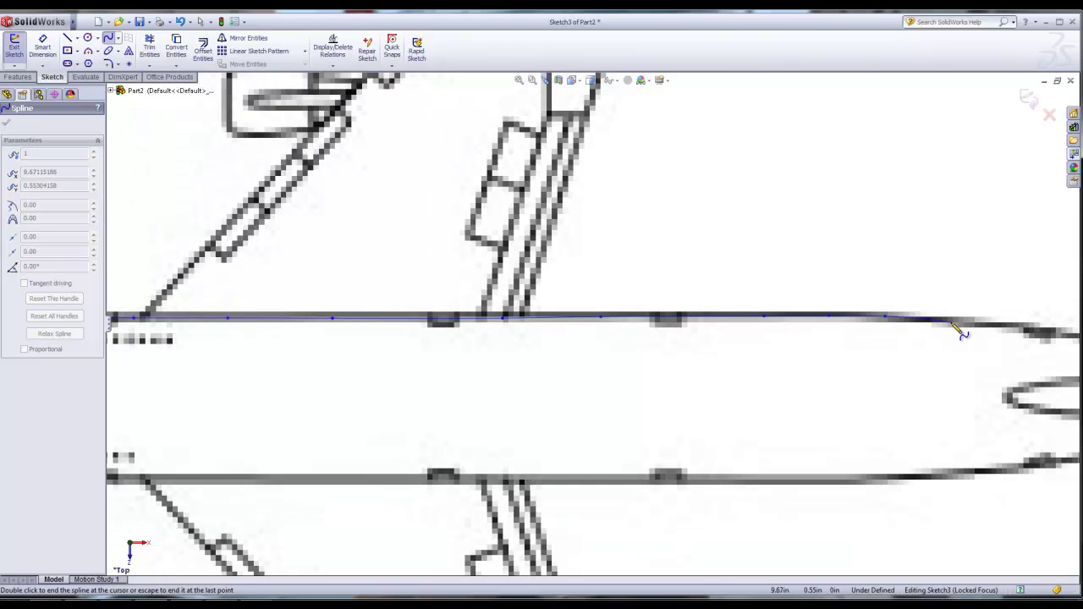
pyautogui.click(954, 325)
pyautogui.scroll(3, 953, 324)
pyautogui.scroll(-4, 918, 348)
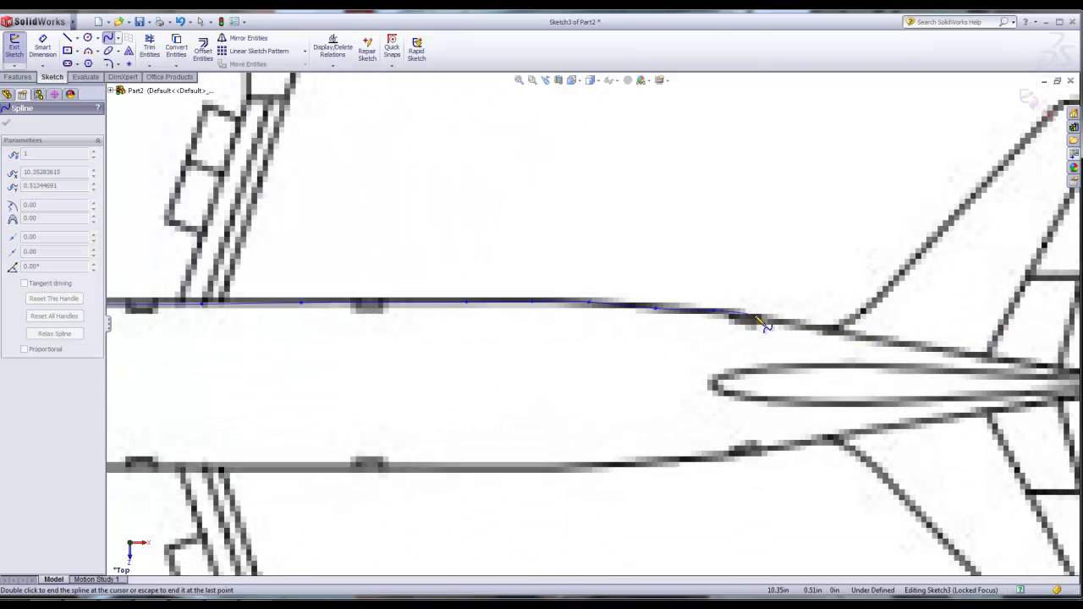
pyautogui.click(770, 321)
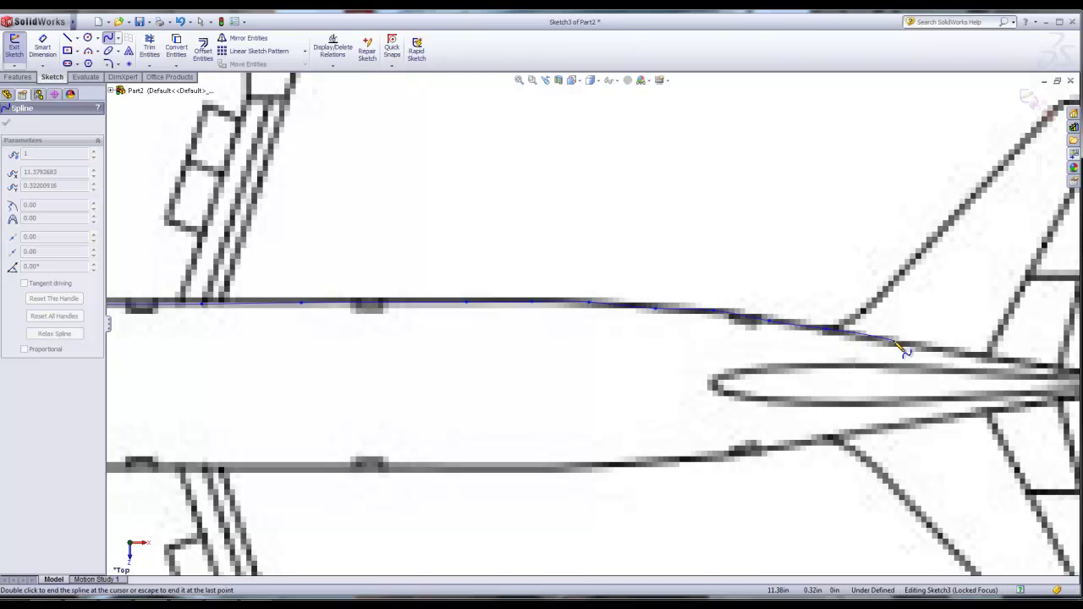
pyautogui.scroll(1, 973, 364)
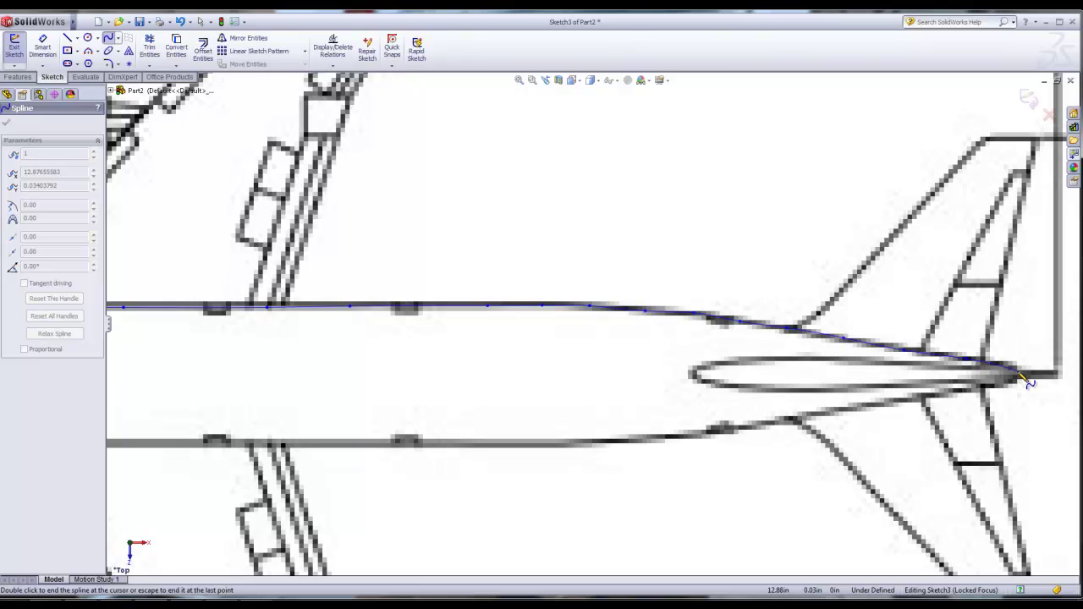
pyautogui.doubleClick(1019, 373)
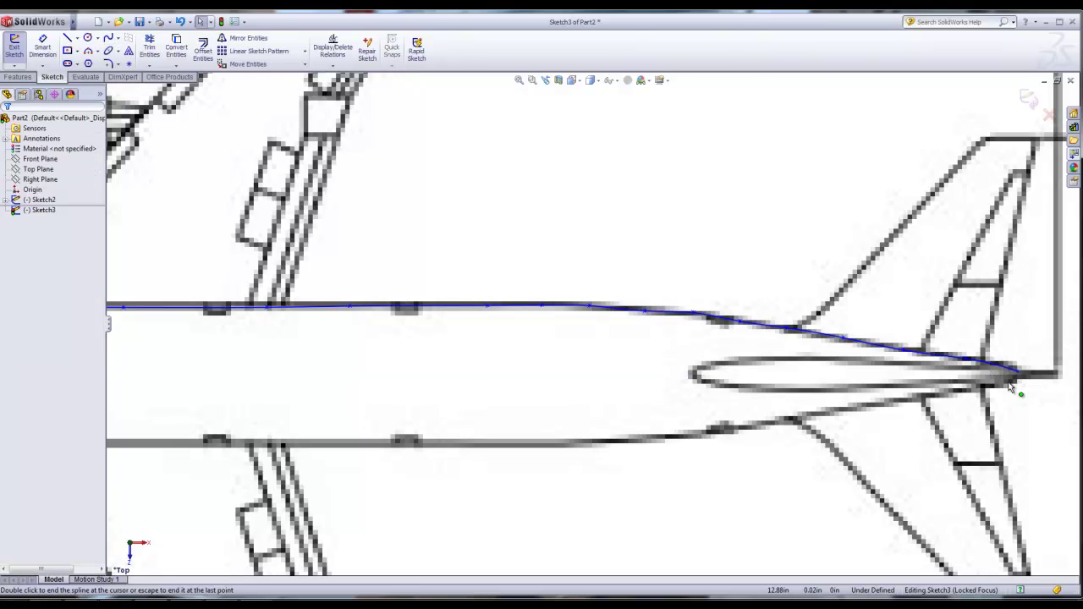
pyautogui.press('f')
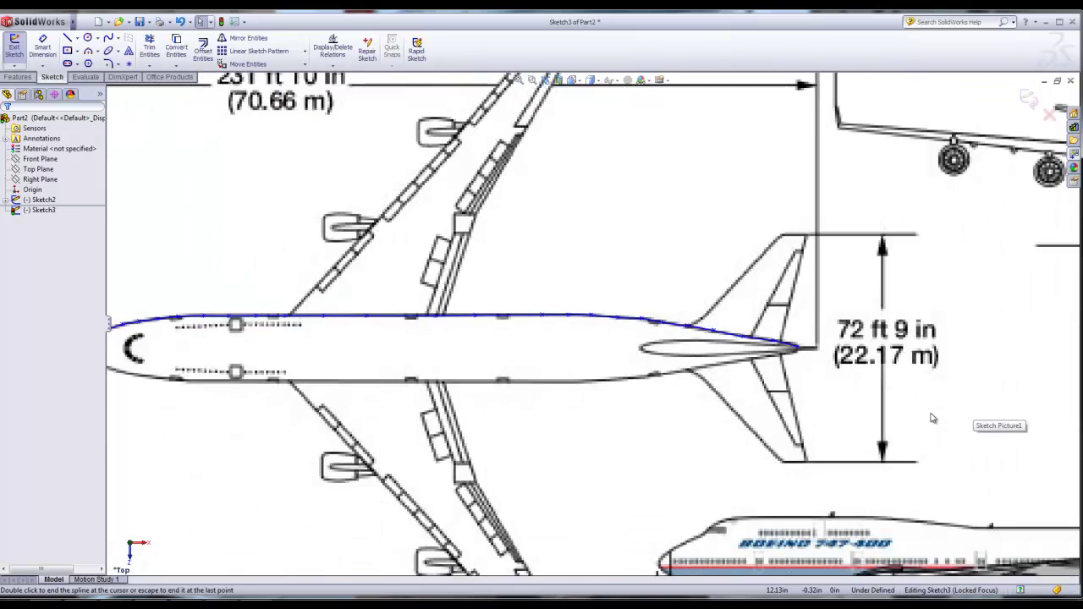
# - Sketch an infinite-length horizontal centerline through the origin along the fuselage axis
pyautogui.click(67, 39)
pyautogui.click(25, 263)
pyautogui.click(294, 344)
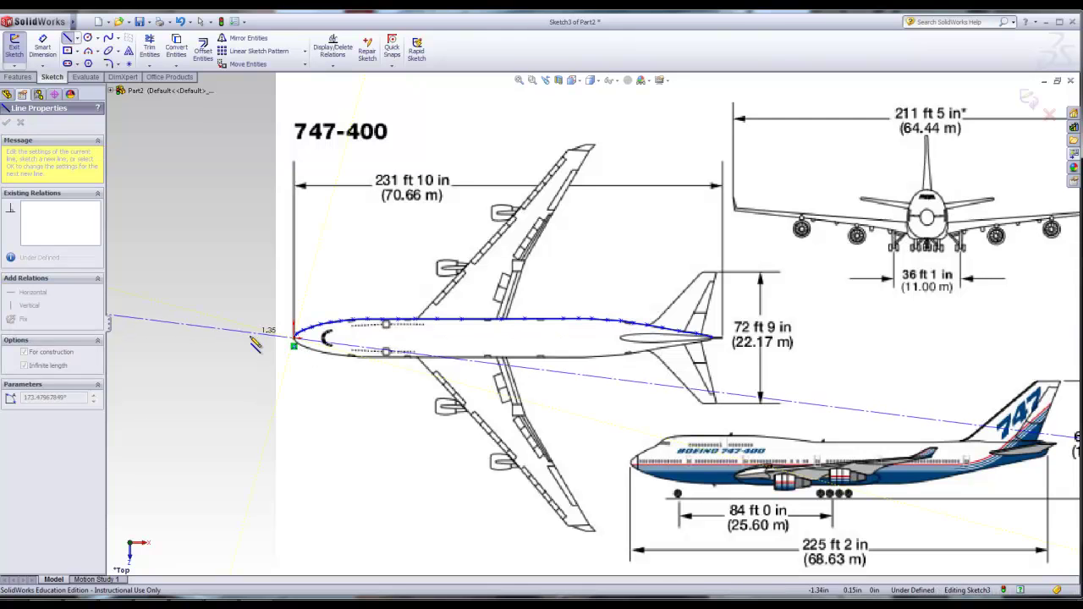
pyautogui.click(255, 344)
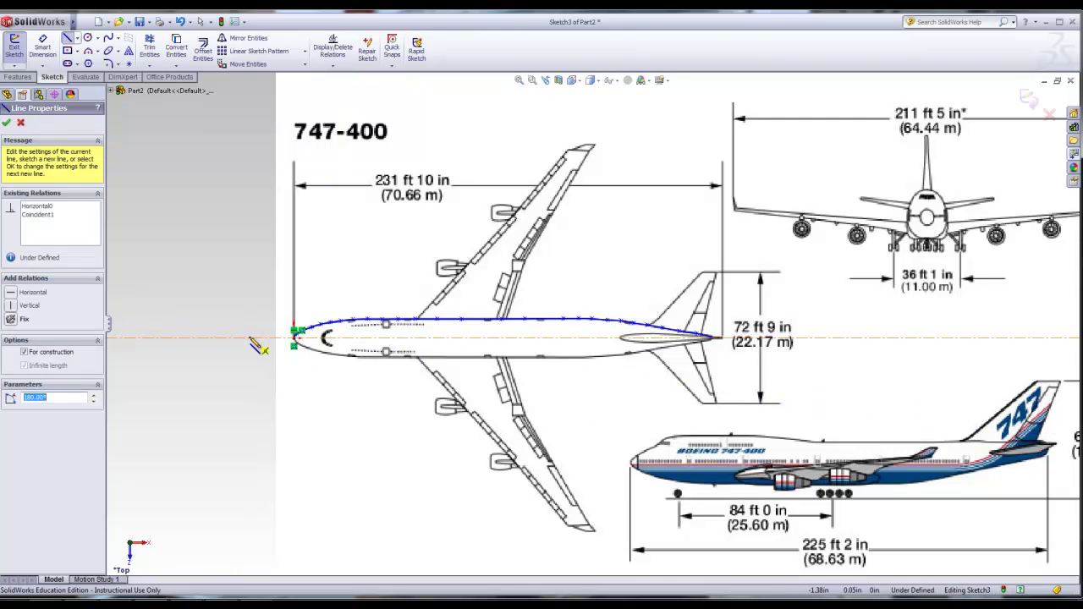
pyautogui.press('Escape')
# - Add a coincident relation between the spline's tail endpoint and the horizontal centerline
pyautogui.scroll(-8, 711, 336)
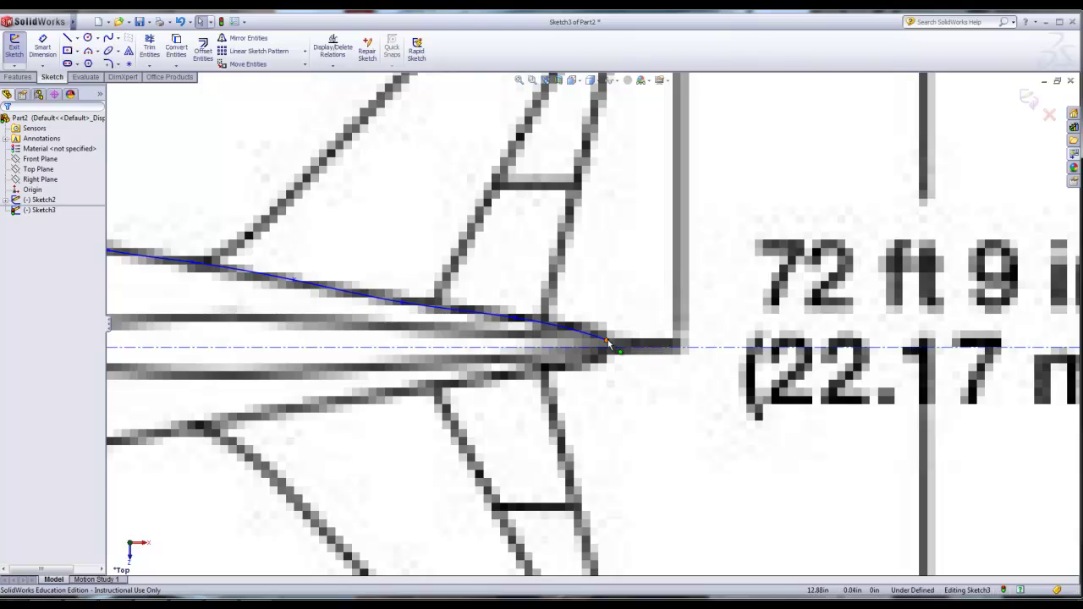
pyautogui.click(606, 340)
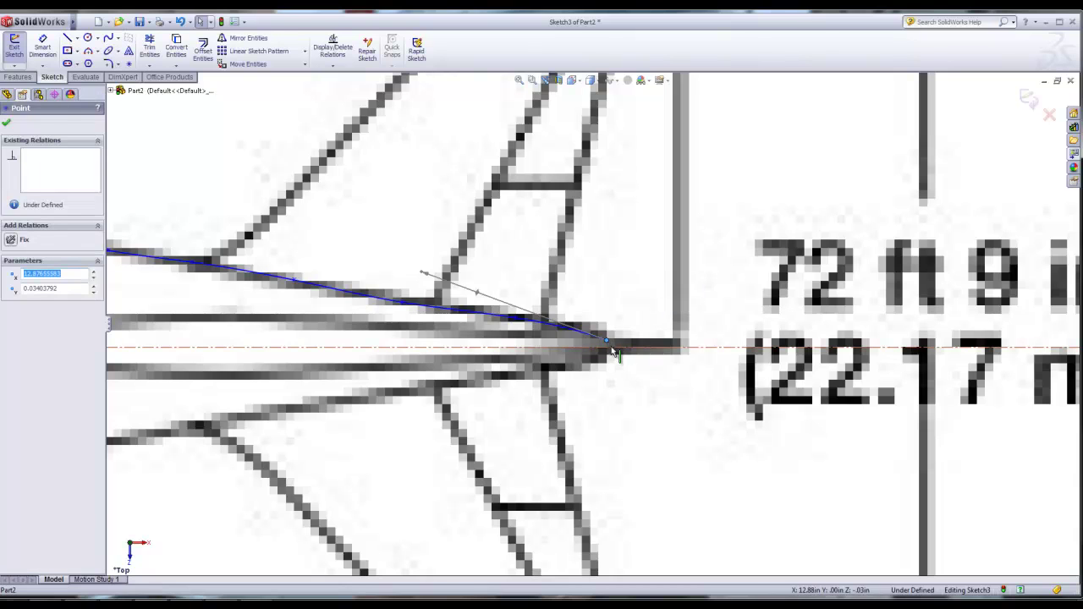
pyautogui.keyDown('ctrl'); pyautogui.click(316, 347); pyautogui.keyUp('ctrl')
pyautogui.click(34, 319)
pyautogui.press('f')
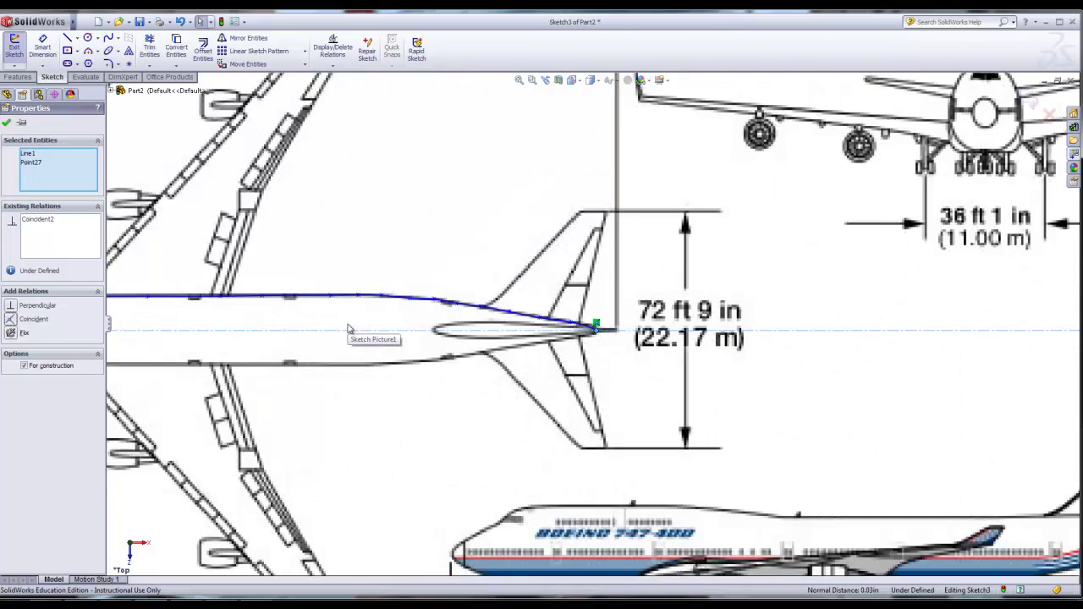
pyautogui.click(6, 123)
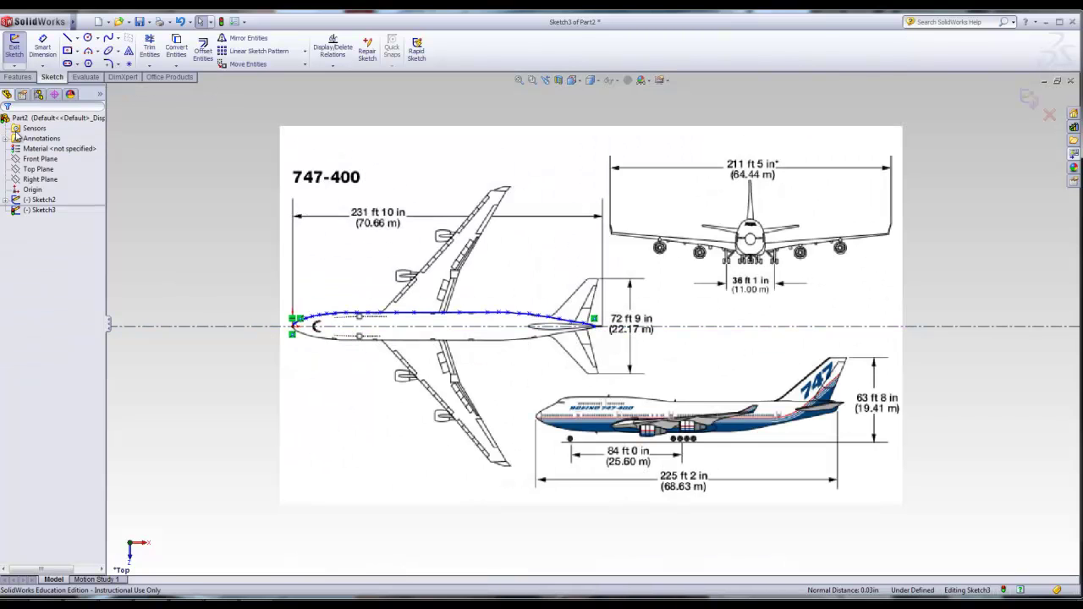
# - Mirror the fuselage spline about the horizontal centerline to form the lower half of the outline
pyautogui.click(389, 317)
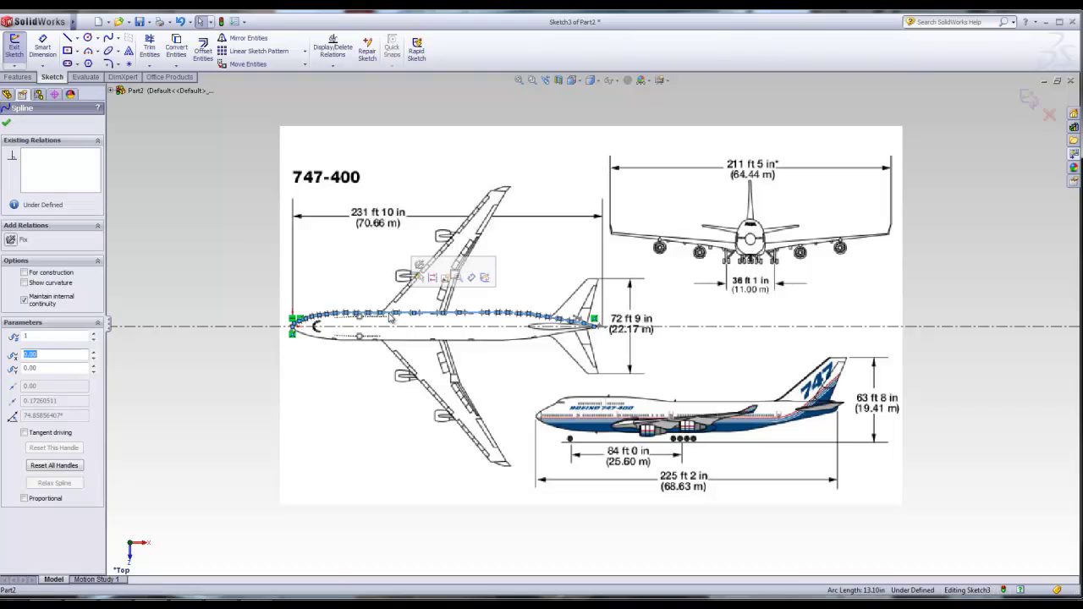
pyautogui.keyDown('ctrl'); pyautogui.click(255, 335); pyautogui.keyUp('ctrl')
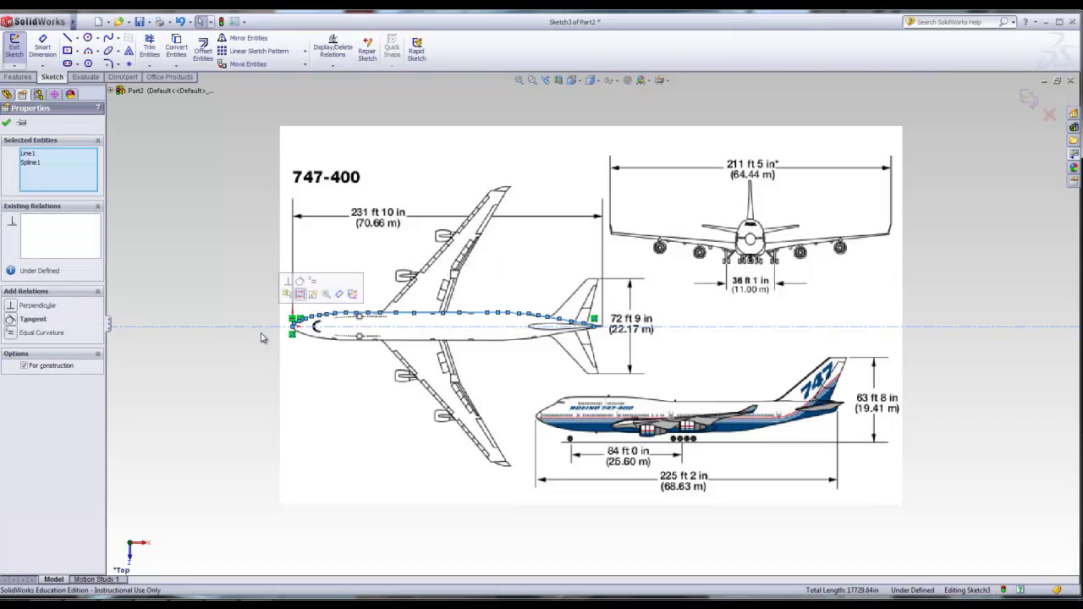
pyautogui.click(241, 39)
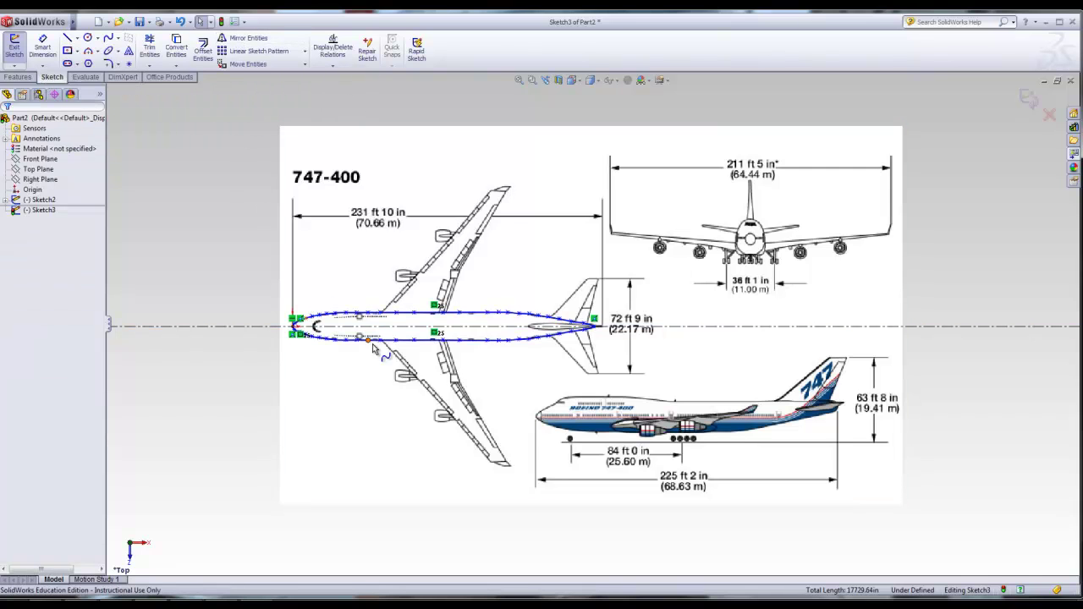
# - Check the mirrored fuselage outline against the picture and exit the sketch
pyautogui.scroll(-3, 307, 355)
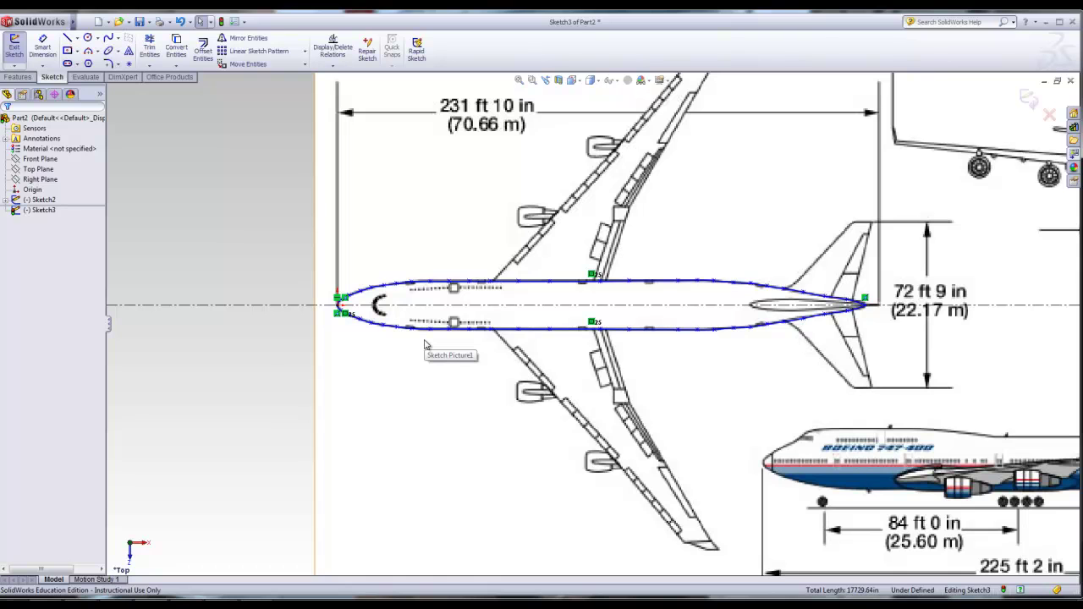
pyautogui.moveTo(369, 368)
pyautogui.mouseDown(button='middle')
pyautogui.moveTo(374, 380)
pyautogui.moveTo(445, 329)
pyautogui.moveTo(786, 343)
pyautogui.moveTo(812, 368)
pyautogui.moveTo(780, 430)
pyautogui.moveTo(715, 435)
pyautogui.moveTo(656, 418)
pyautogui.mouseUp(button='middle')
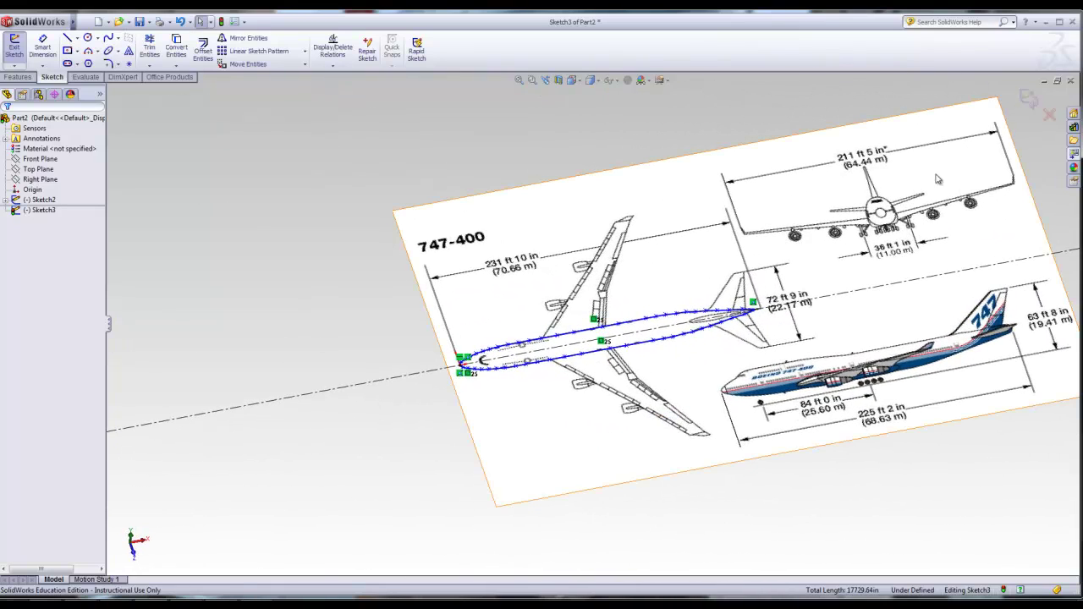
pyautogui.click(1027, 99)
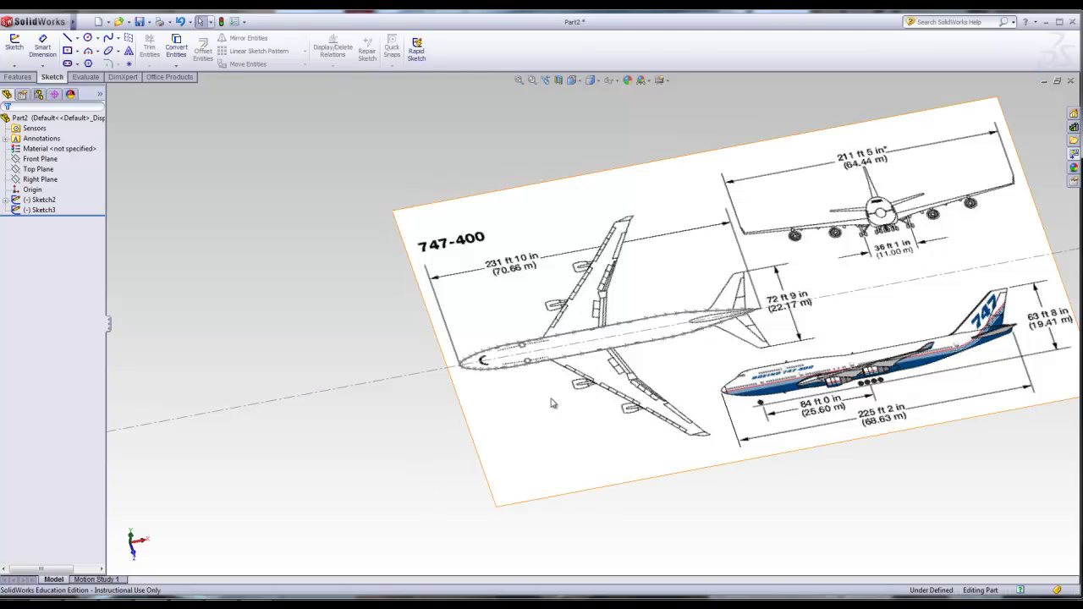
# - Start a new sketch on the Front Plane with the view oriented normal to it
pyautogui.moveTo(523, 429)
pyautogui.mouseDown(button='middle')
pyautogui.moveTo(505, 375)
pyautogui.moveTo(508, 394)
pyautogui.mouseUp(button='middle')
pyautogui.click(40, 159)
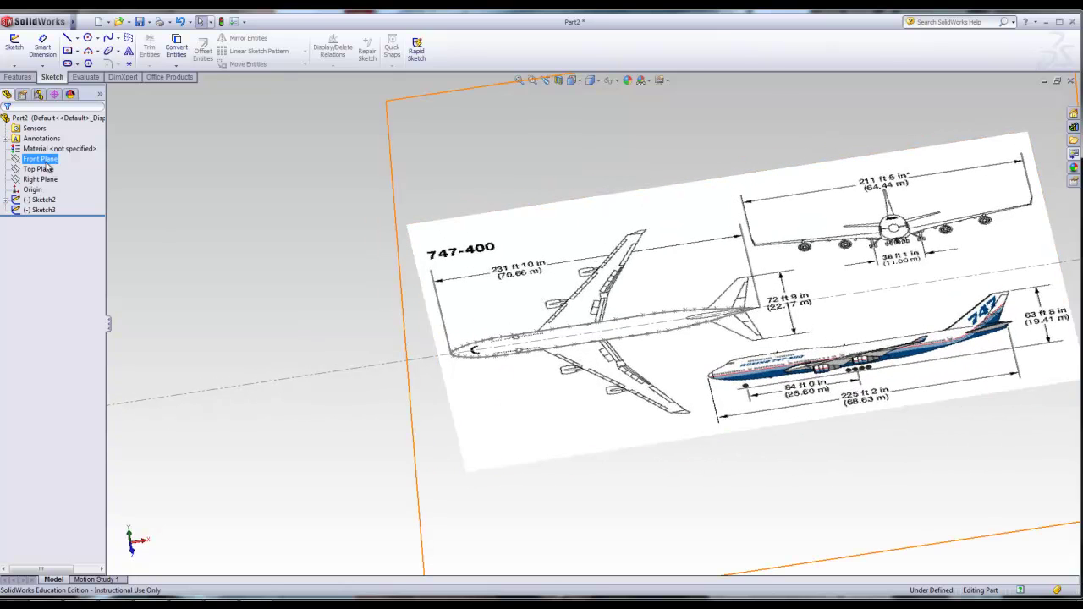
pyautogui.moveTo(164, 242); pyautogui.dragTo(174, 211, button='middle')
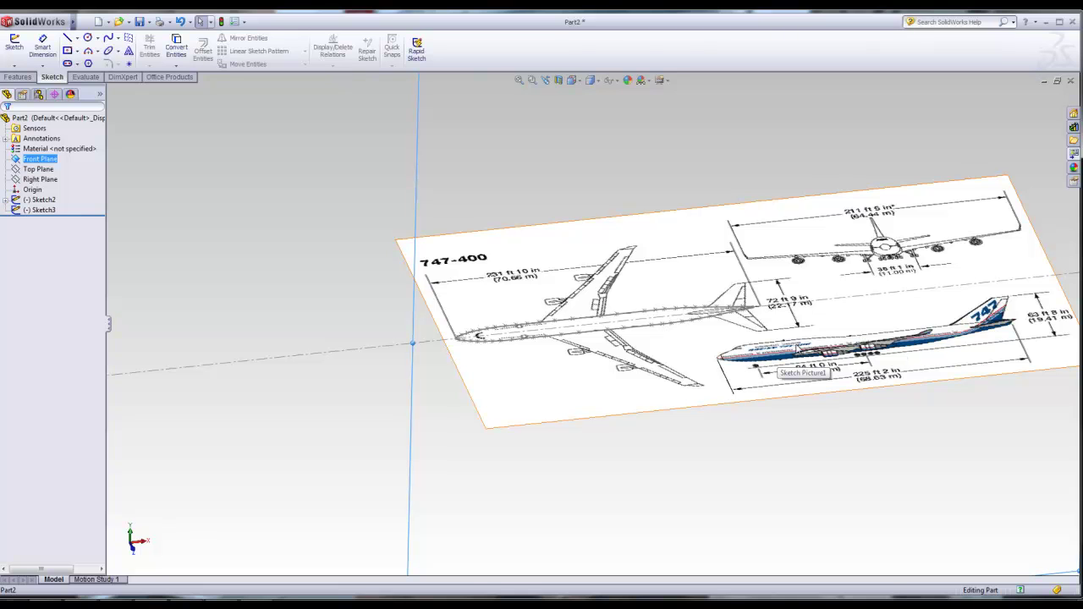
pyautogui.moveTo(443, 425); pyautogui.dragTo(448, 404, button='middle')
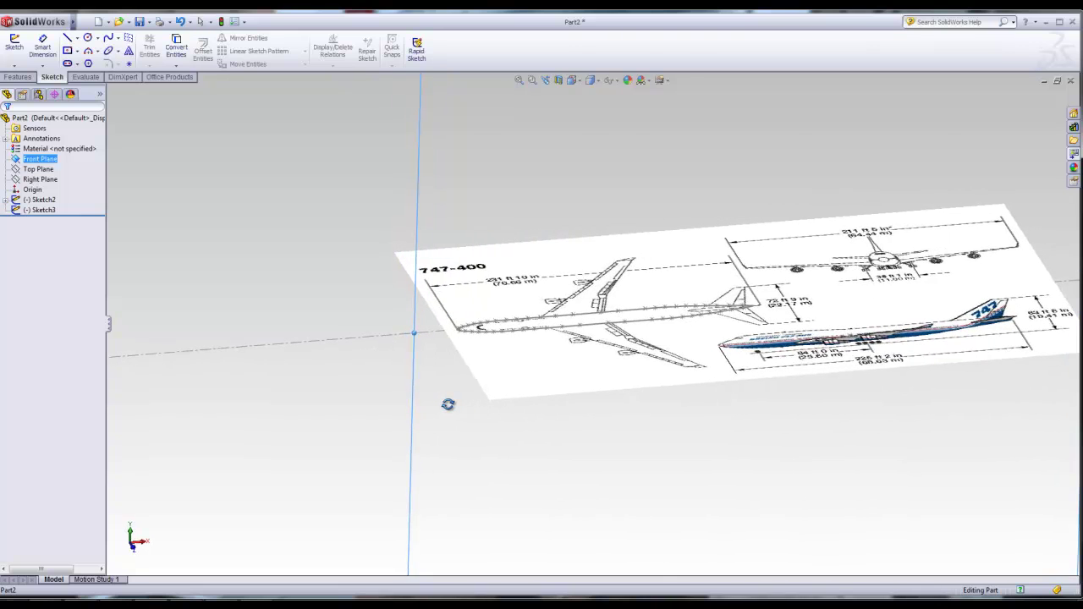
pyautogui.press('Right')
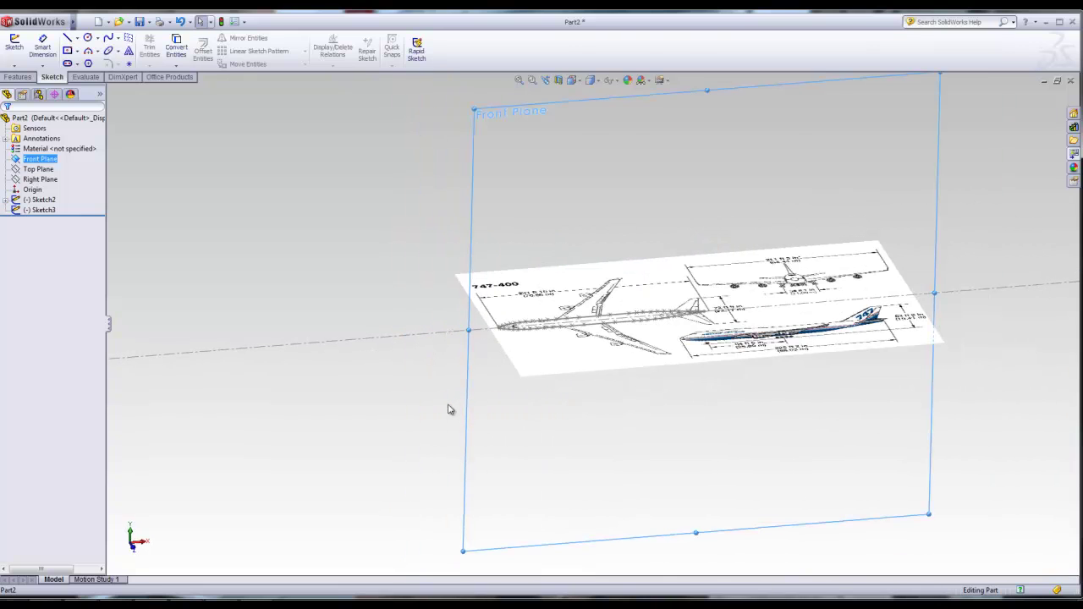
pyautogui.press('space')
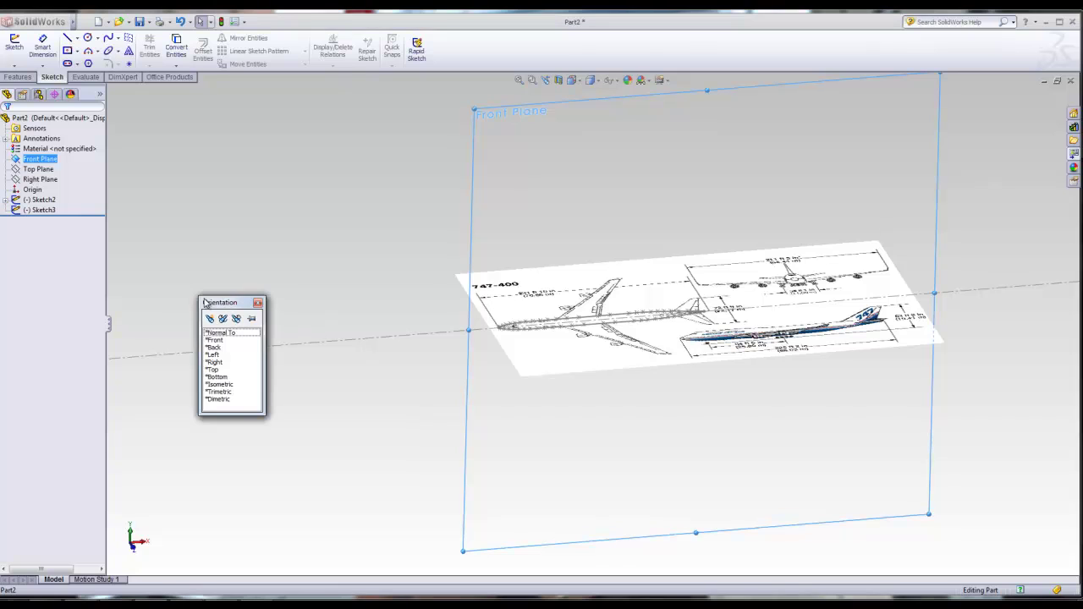
pyautogui.click(241, 334)
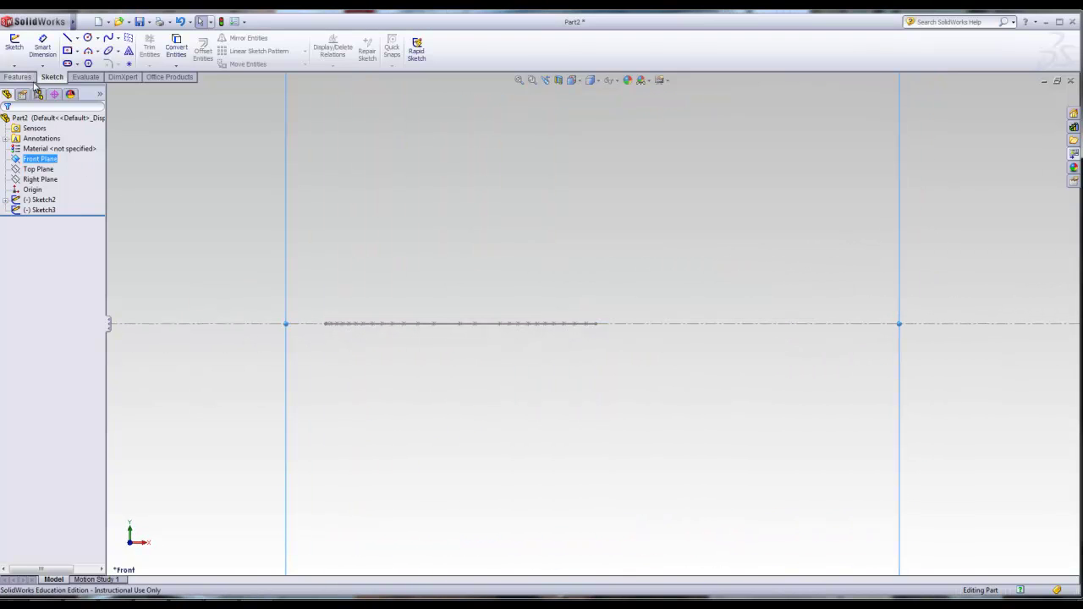
pyautogui.click(14, 44)
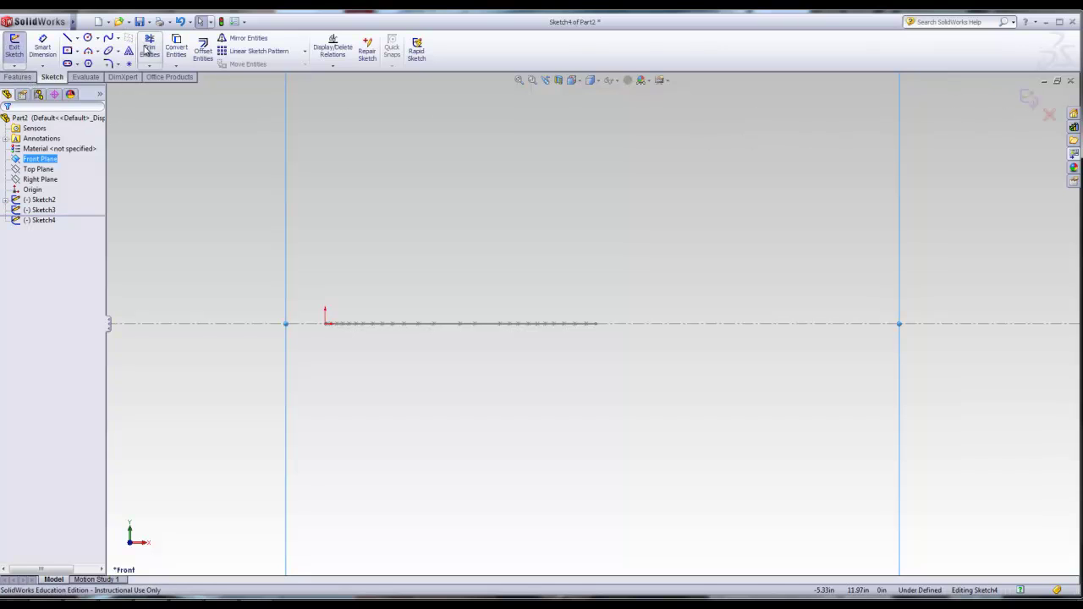
# - Insert the 747-400 three-view drawing from the Desktop as a sketch picture in the Front Plane sketch
pyautogui.moveTo(71, 25)
pyautogui.click(103, 22)
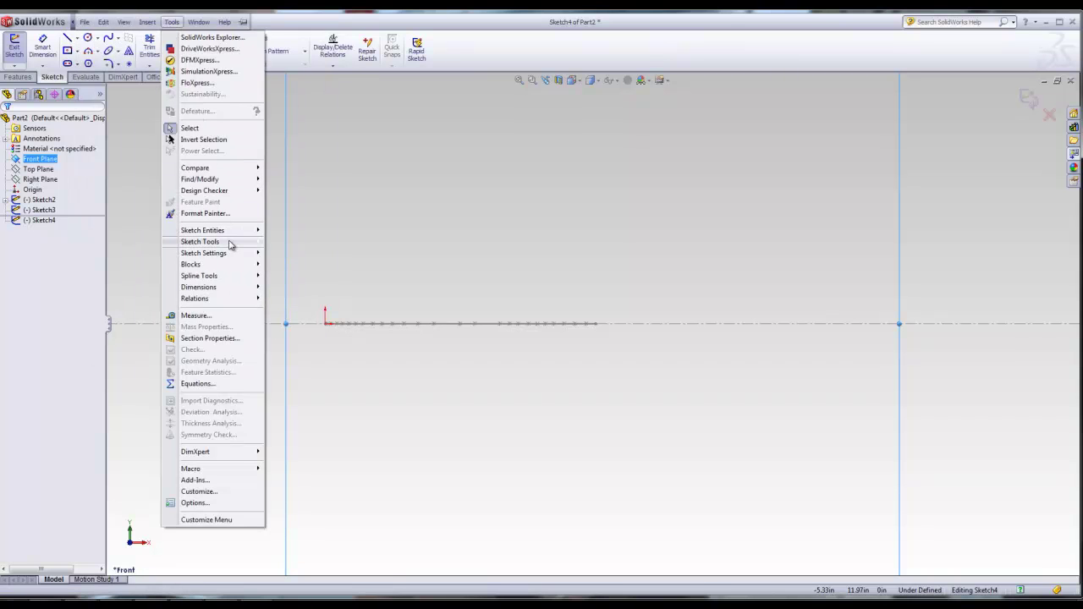
pyautogui.moveTo(232, 243)
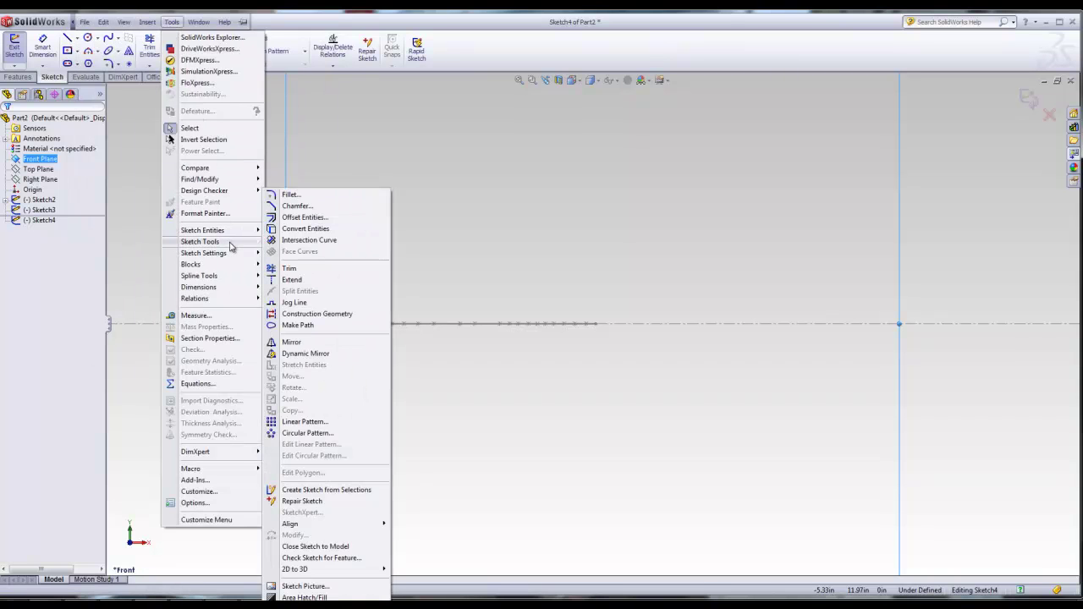
pyautogui.click(337, 585)
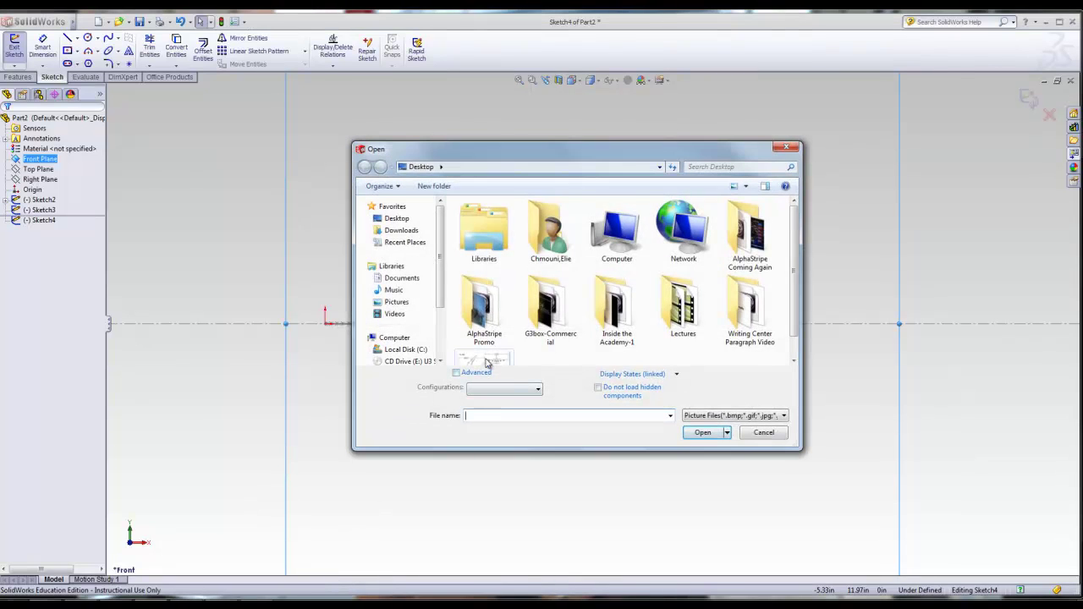
pyautogui.click(487, 361)
pyautogui.click(703, 432)
# - Move the sketch picture so the side view's nose tip sits on the origin, accept it and exit the sketch
pyautogui.moveTo(519, 242)
pyautogui.mouseDown()
pyautogui.moveTo(483, 285)
pyautogui.moveTo(392, 320)
pyautogui.mouseUp()
pyautogui.scroll(-10, 391, 320)
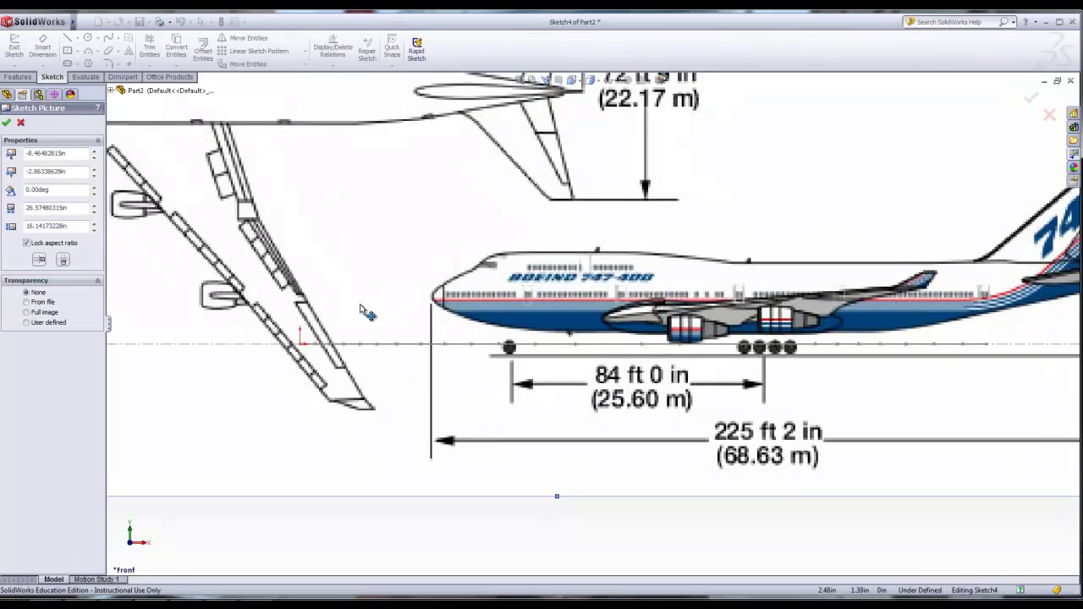
pyautogui.scroll(-2, 394, 340)
pyautogui.moveTo(417, 309); pyautogui.dragTo(333, 360)
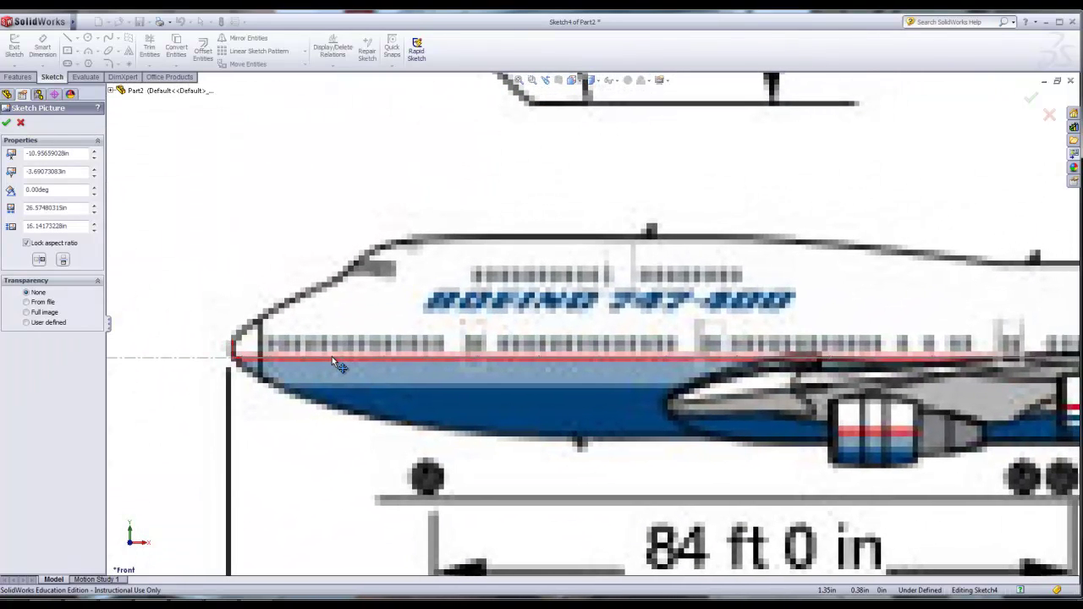
pyautogui.press('z')
pyautogui.press('z')
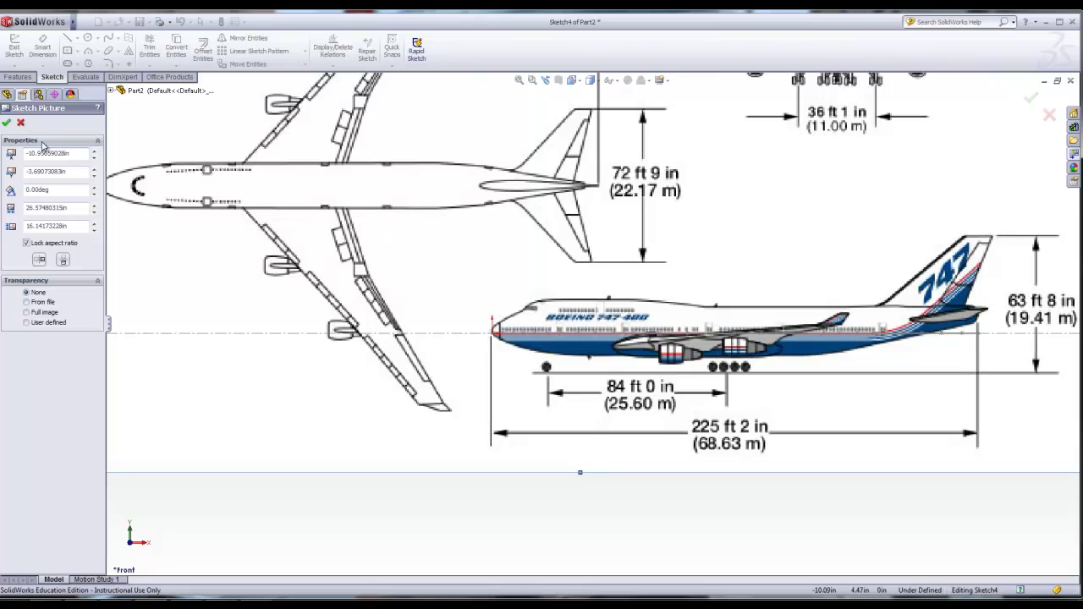
pyautogui.click(6, 125)
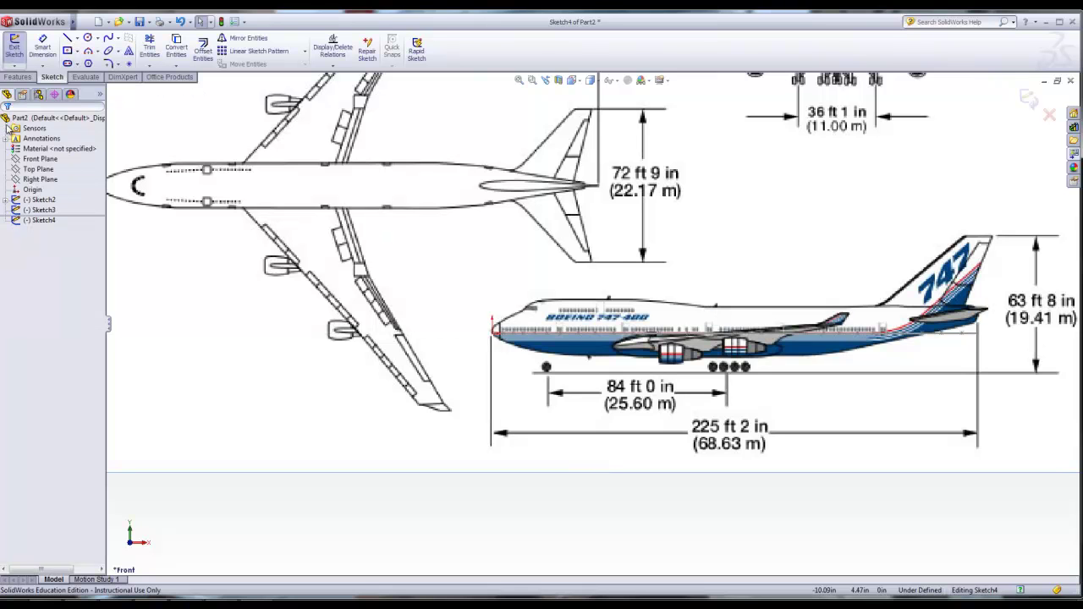
pyautogui.click(1029, 100)
pyautogui.press('f')
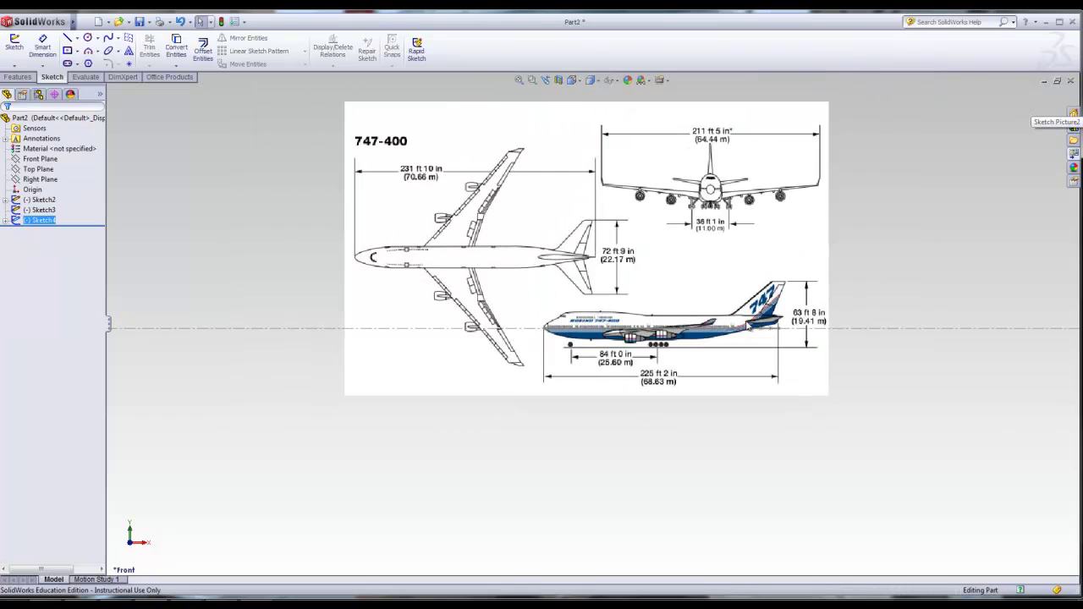
pyautogui.moveTo(485, 445); pyautogui.dragTo(500, 511, button='middle')
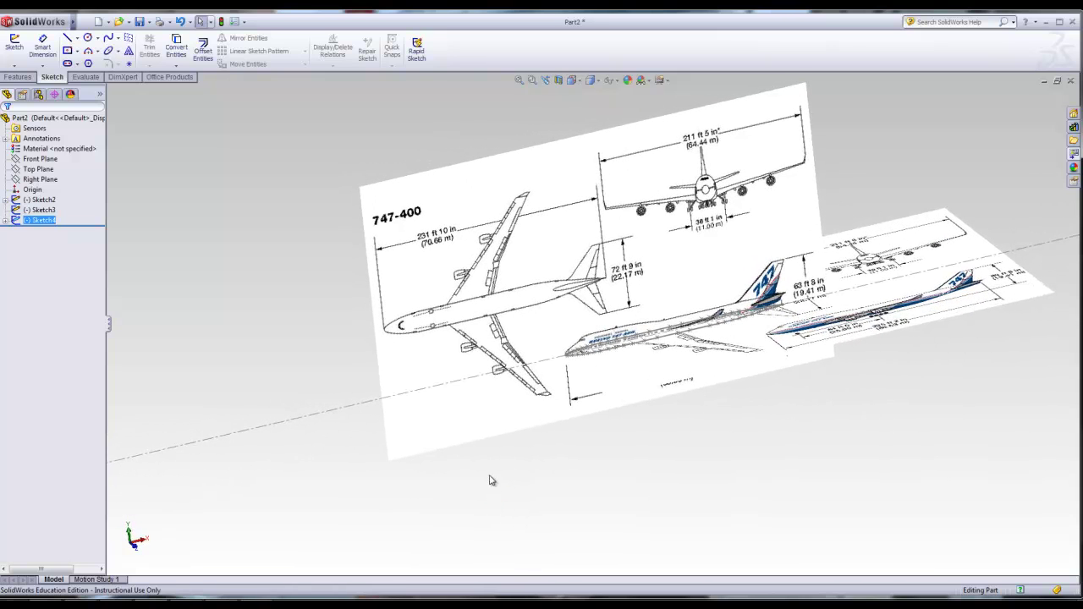
# - On a new Front Plane sketch, trace a spline along the side view's upper outline from the nose to just above the cockpit
pyautogui.click(40, 158)
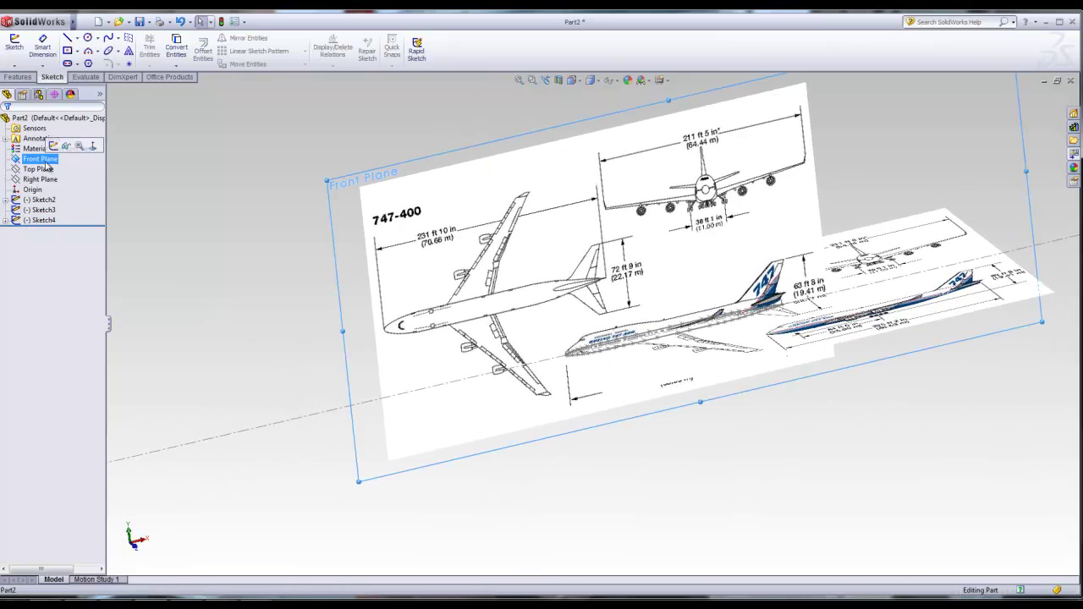
pyautogui.press('space')
pyautogui.click(68, 199)
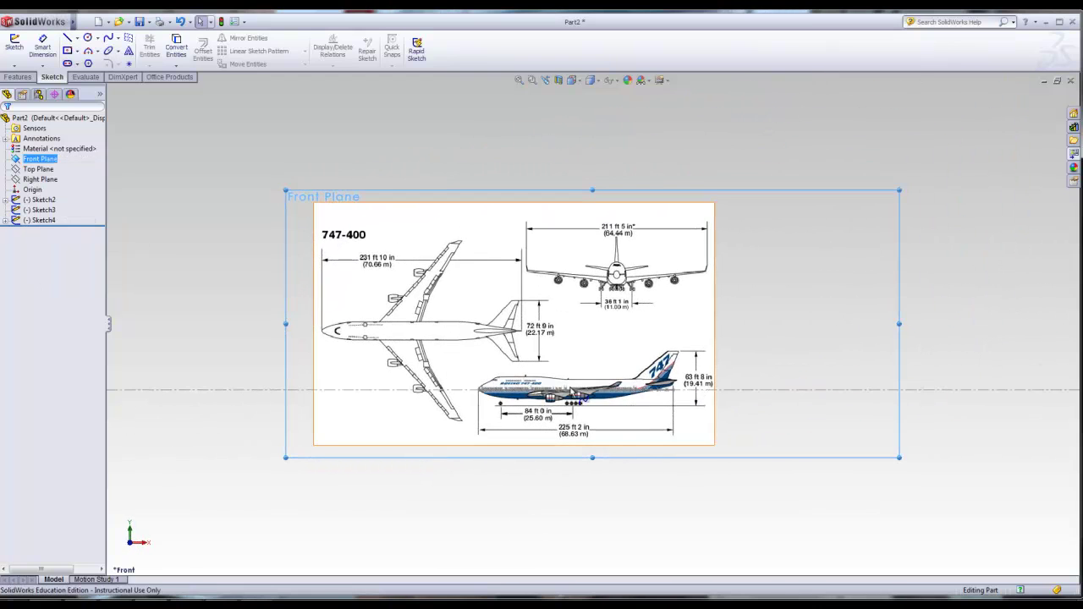
pyautogui.scroll(-4, 592, 396)
pyautogui.click(108, 37)
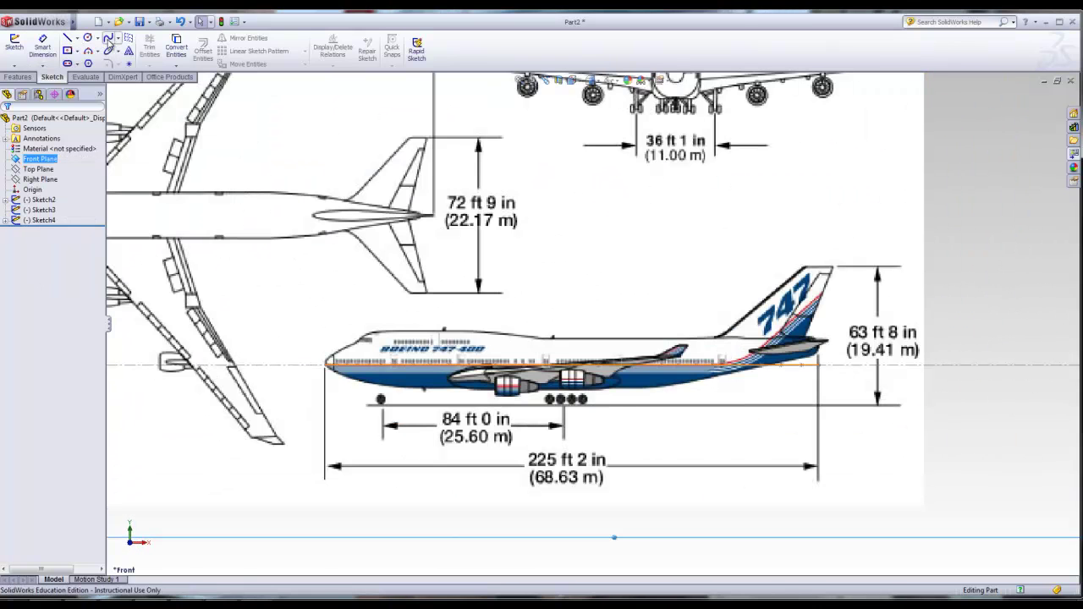
pyautogui.scroll(-3, 329, 362)
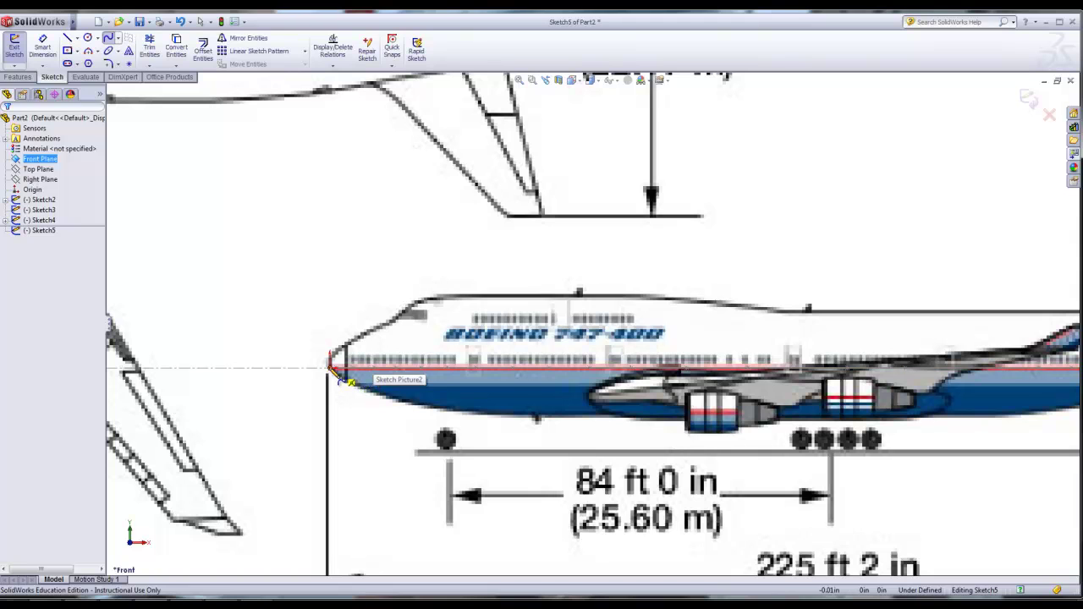
pyautogui.click(330, 361)
pyautogui.click(332, 359)
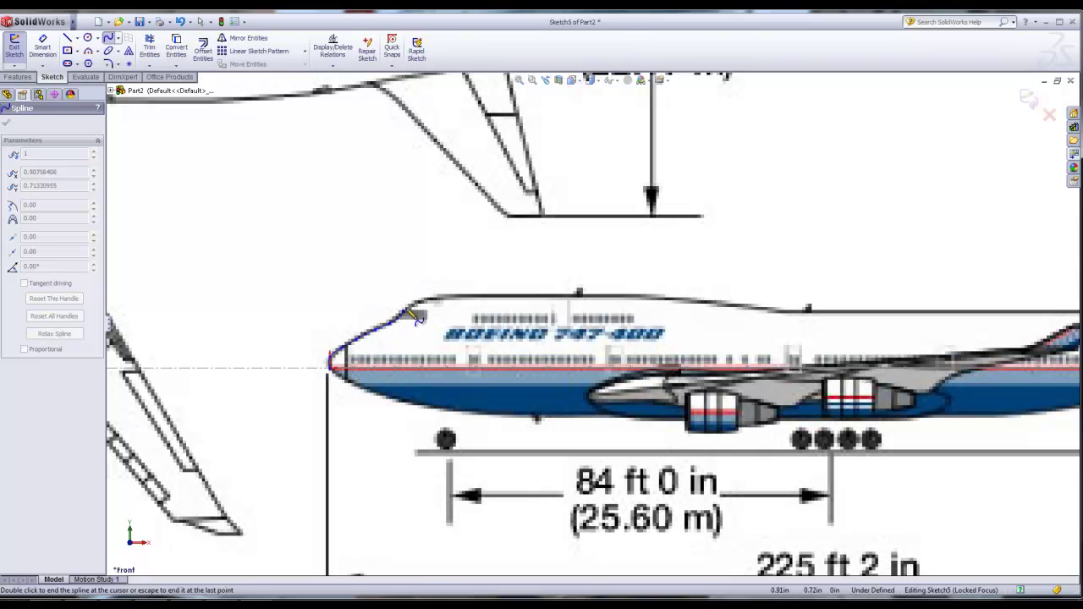
pyautogui.doubleClick(461, 306)
pyautogui.scroll(3, 590, 332)
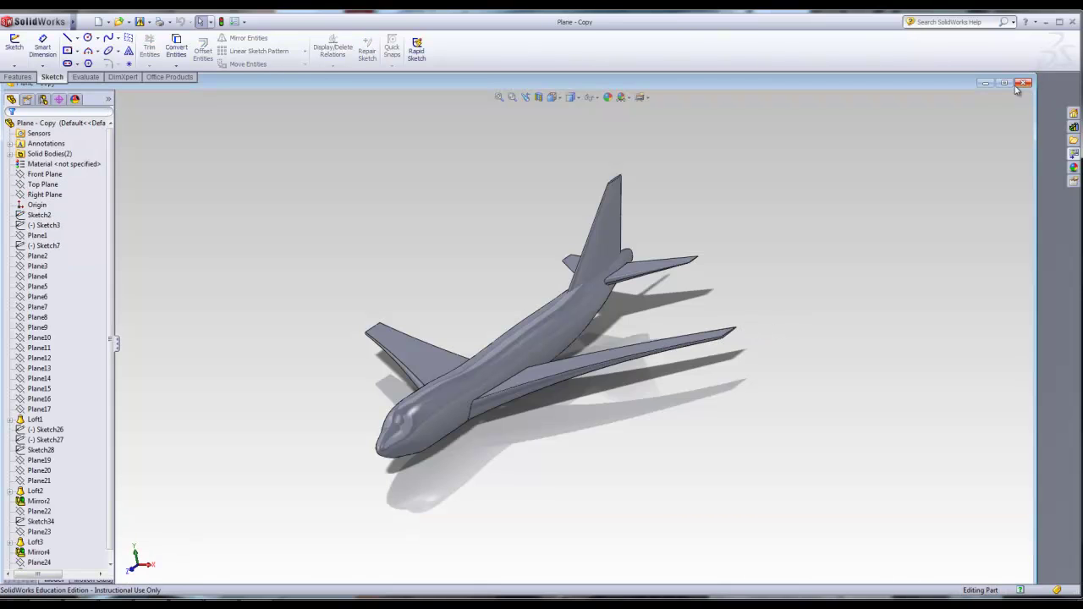
# - In the finished Plane - Copy part, roll the model back to just after Sketch7 and show Sketch3 and Sketch7 in a maximized window
pyautogui.scroll(-1, 68, 525)
pyautogui.moveTo(82, 565); pyautogui.dragTo(69, 243)
pyautogui.click(58, 236)
pyautogui.keyDown('ctrl'); pyautogui.click(44, 217); pyautogui.keyUp('ctrl')
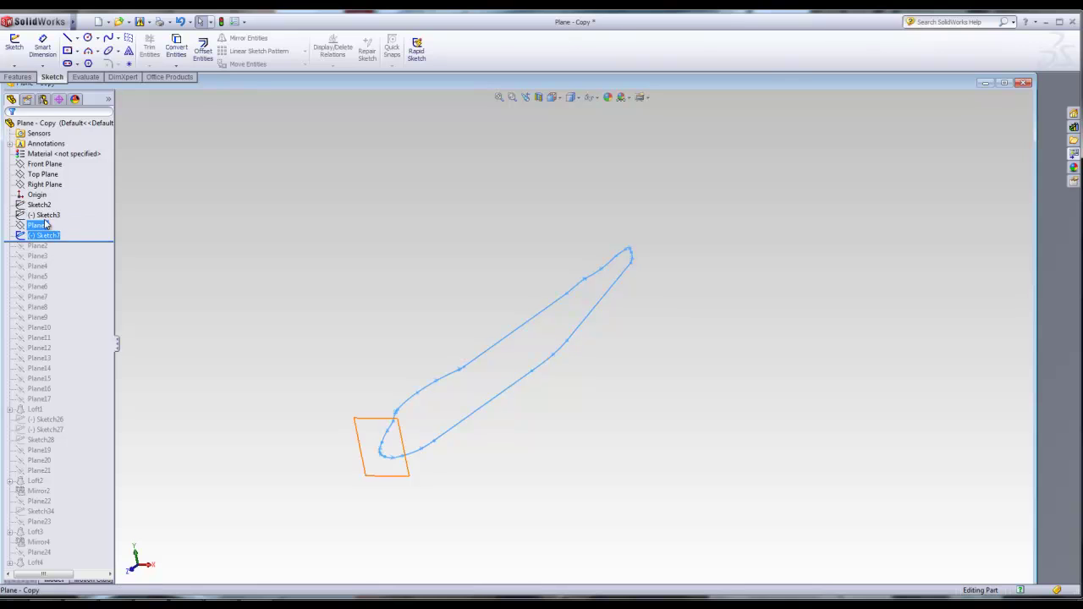
pyautogui.rightClick(44, 218)
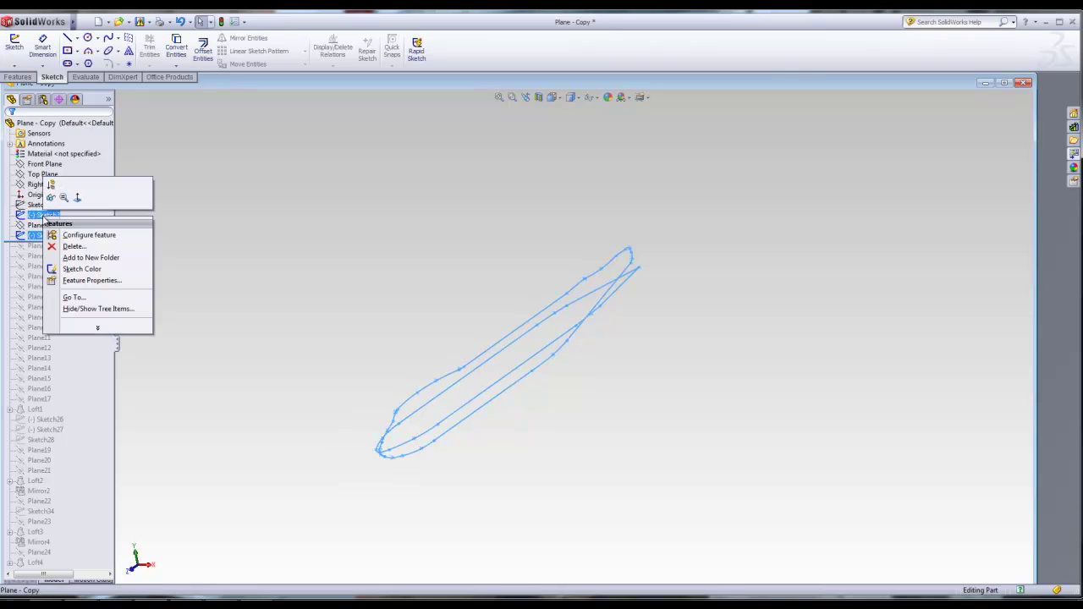
pyautogui.click(68, 220)
pyautogui.moveTo(199, 275)
pyautogui.mouseDown(button='middle')
pyautogui.moveTo(252, 297)
pyautogui.moveTo(274, 244)
pyautogui.moveTo(249, 265)
pyautogui.moveTo(265, 293)
pyautogui.mouseUp(button='middle')
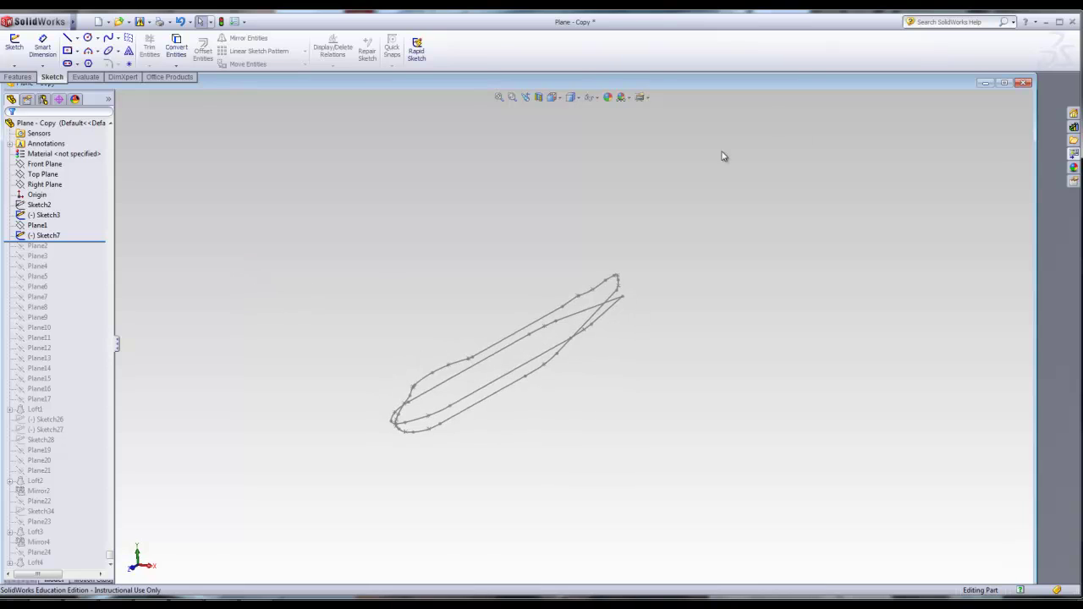
pyautogui.click(999, 82)
pyautogui.moveTo(473, 319)
pyautogui.mouseDown(button='middle')
pyautogui.moveTo(657, 423)
pyautogui.moveTo(621, 386)
pyautogui.moveTo(649, 432)
pyautogui.moveTo(639, 423)
pyautogui.mouseUp(button='middle')
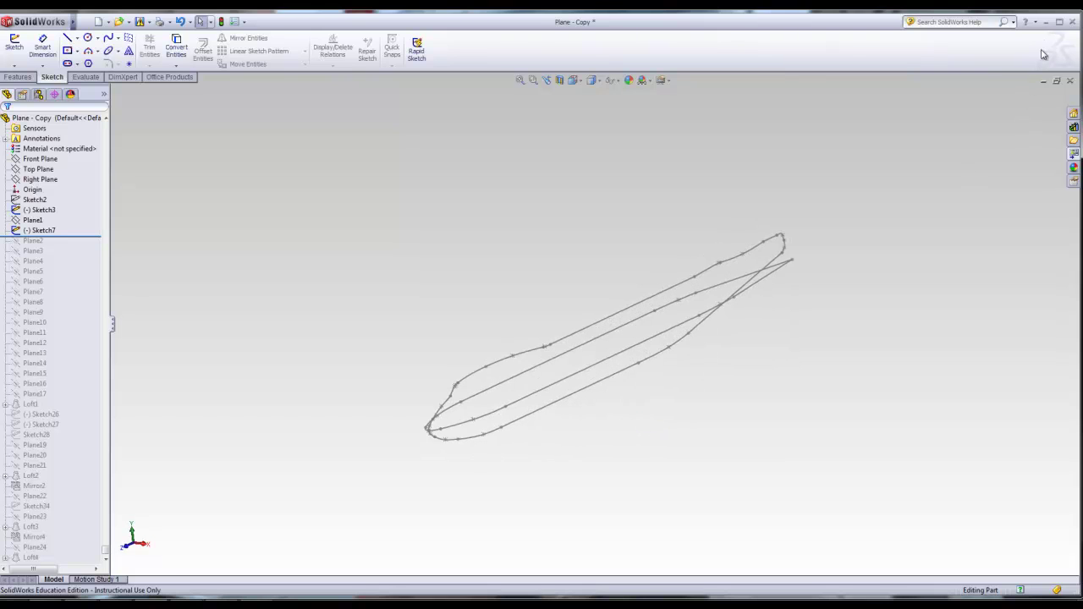
# - Switch back to Part2 and exit the side-outline spline sketch
pyautogui.click(1043, 81)
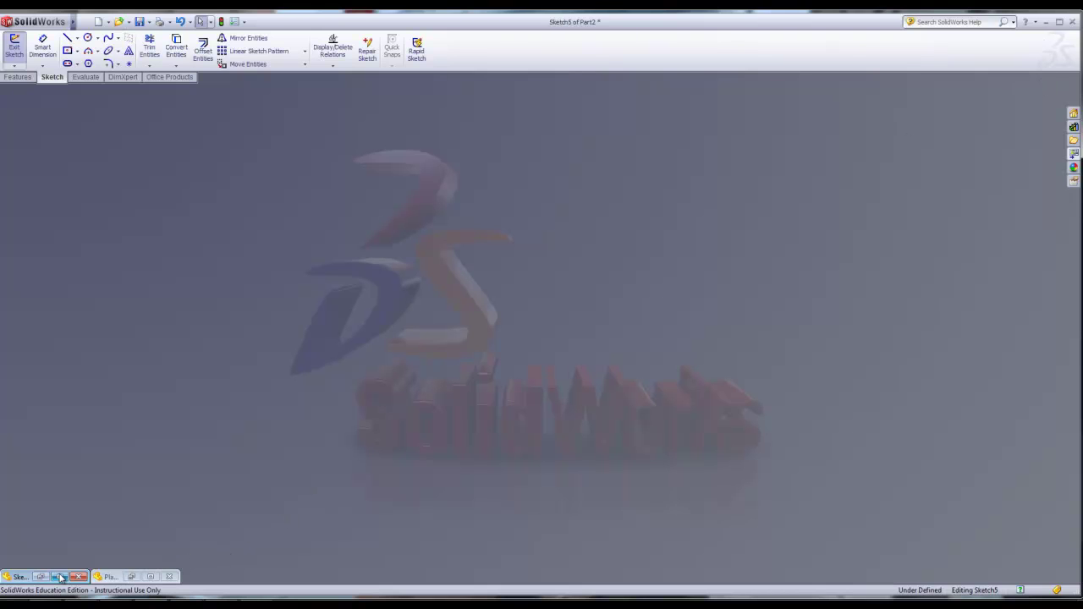
pyautogui.click(38, 580)
pyautogui.press('f')
pyautogui.click(14, 49)
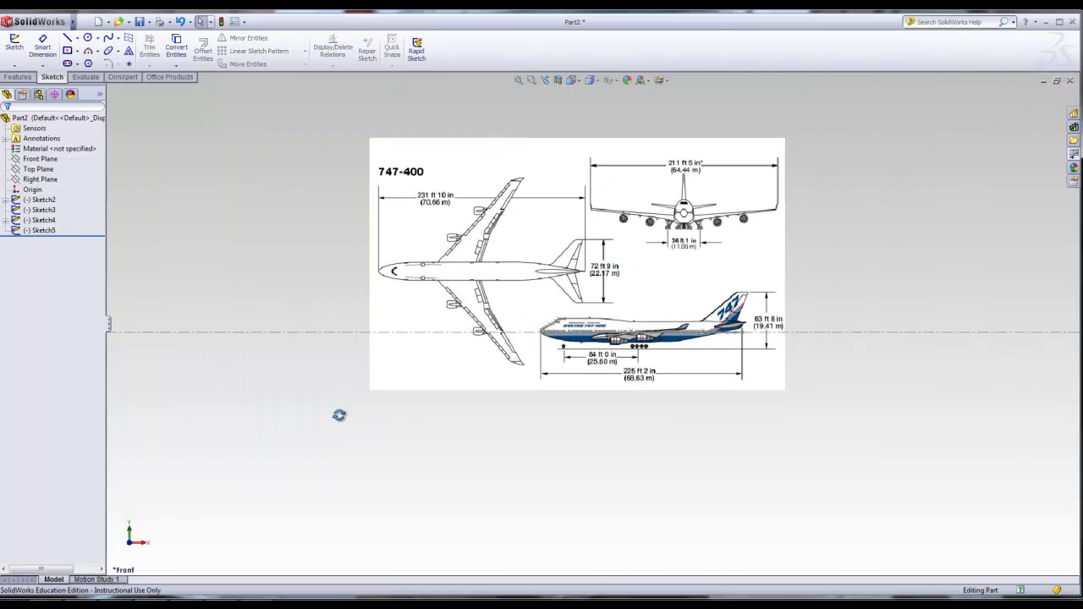
# - Hide the two reference picture sketches, Sketch2 and Sketch4, leaving only the traced fuselage curves shown
pyautogui.click(47, 202)
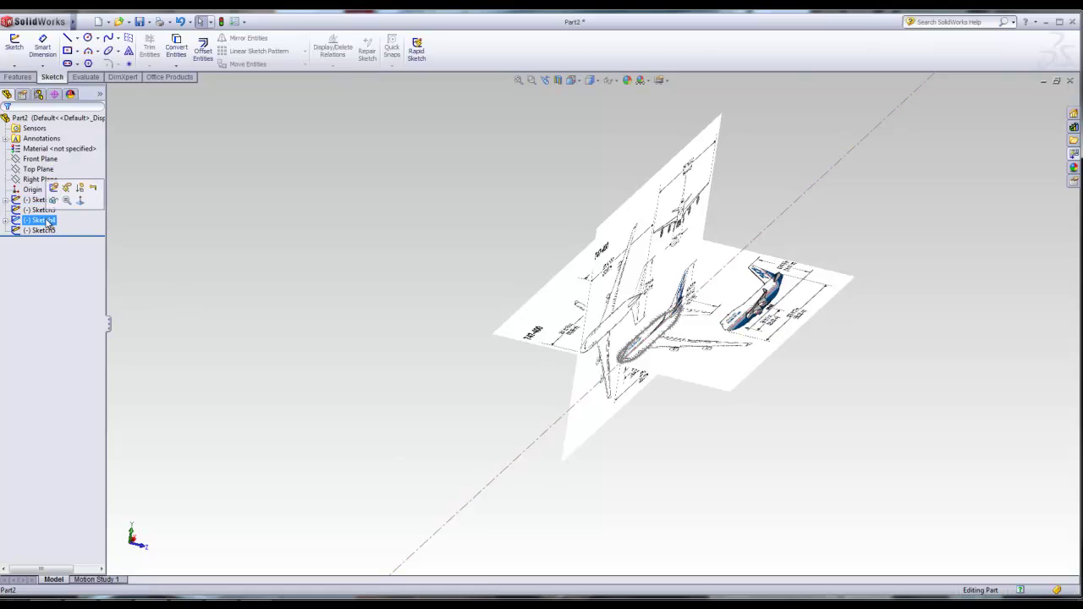
pyautogui.click(40, 202)
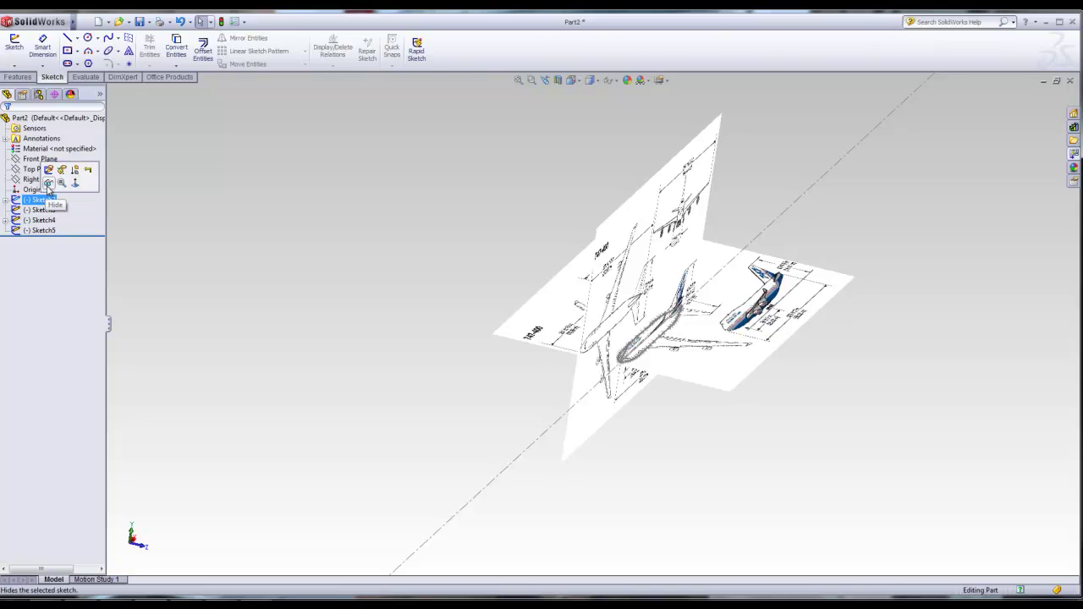
pyautogui.click(48, 184)
pyautogui.click(51, 222)
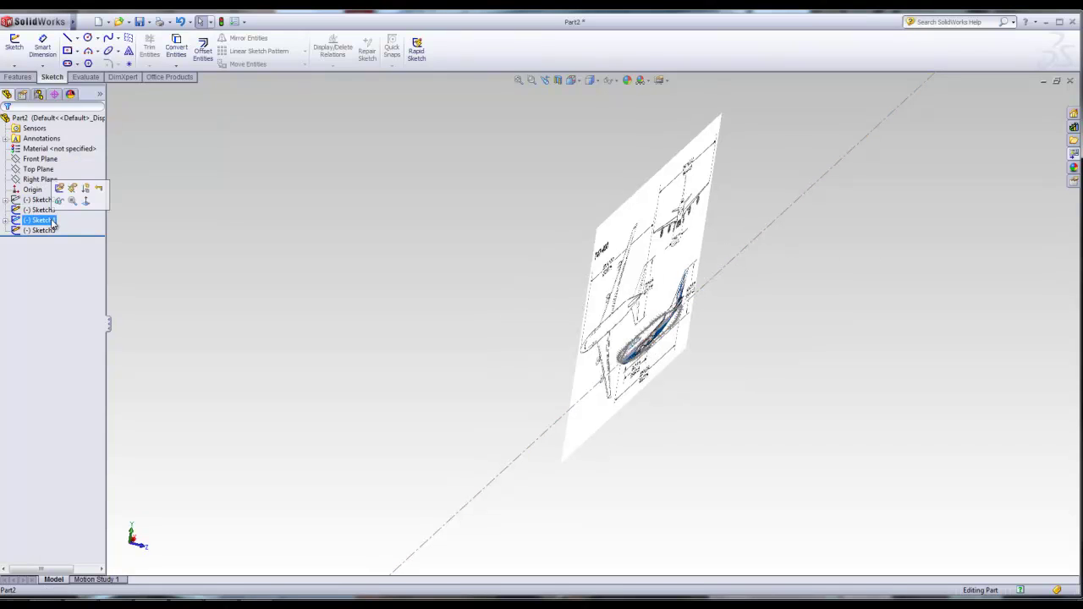
pyautogui.click(59, 201)
pyautogui.moveTo(316, 280)
pyautogui.mouseDown(button='middle')
pyautogui.moveTo(252, 240)
pyautogui.moveTo(268, 299)
pyautogui.mouseUp(button='middle')
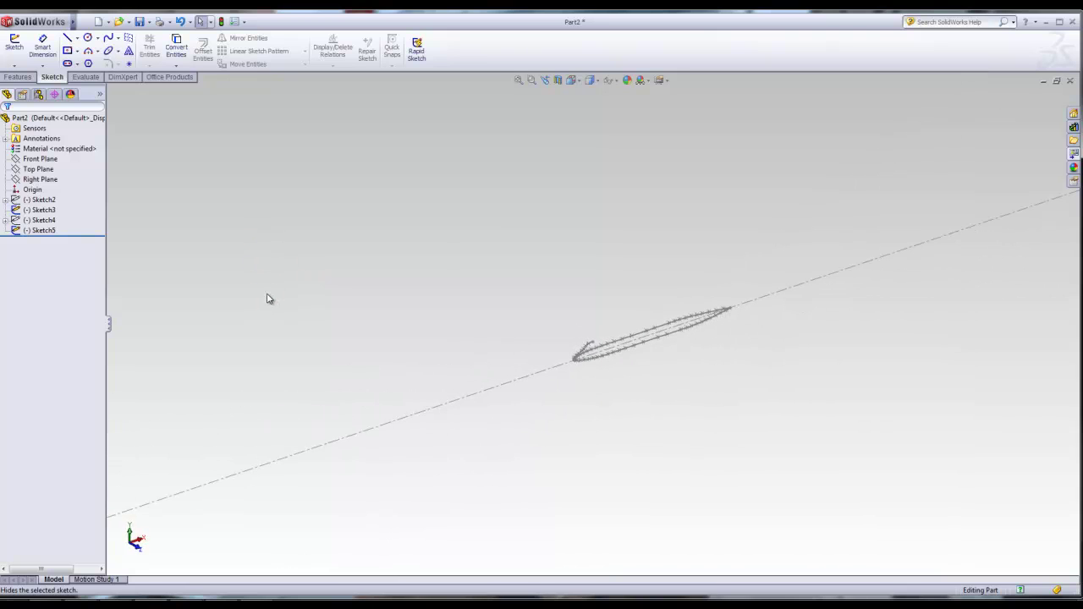
# - Switch to the Plane - Copy part and examine how the top and side fuselage outlines meet at the nose and tail
pyautogui.click(1068, 82)
pyautogui.click(131, 576)
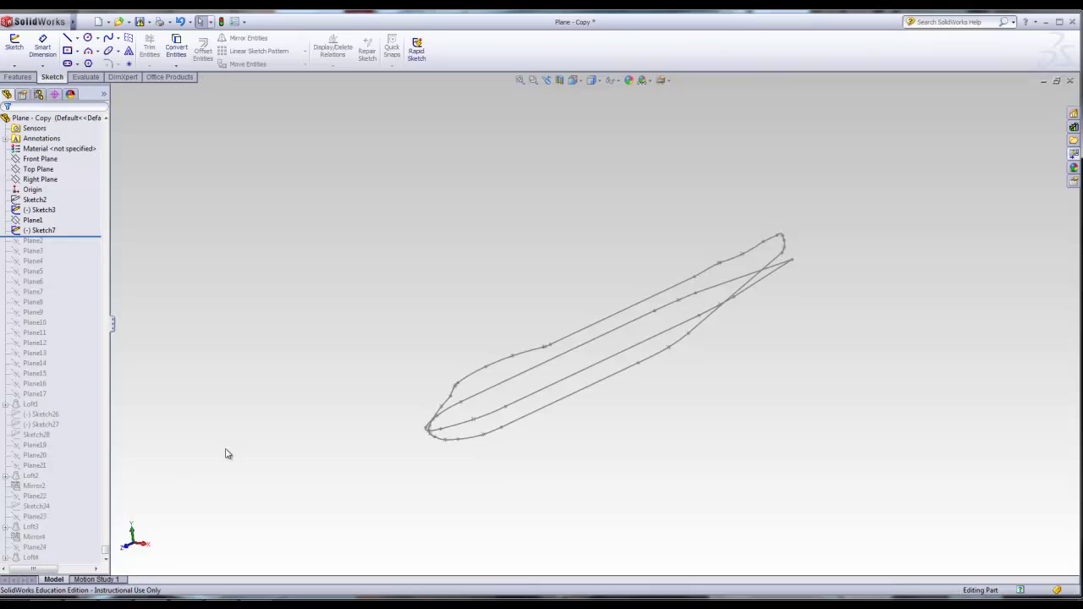
pyautogui.moveTo(270, 420)
pyautogui.mouseDown(button='middle')
pyautogui.moveTo(304, 377)
pyautogui.moveTo(242, 386)
pyautogui.moveTo(215, 406)
pyautogui.moveTo(222, 370)
pyautogui.moveTo(234, 377)
pyautogui.mouseUp(button='middle')
pyautogui.moveTo(832, 398); pyautogui.dragTo(810, 408, button='middle')
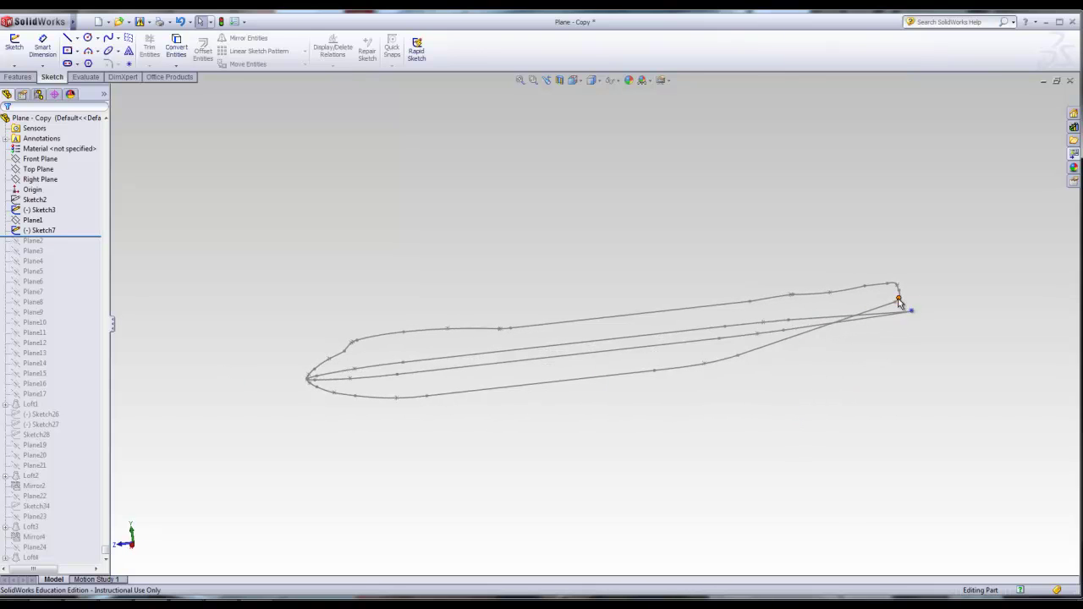
pyautogui.moveTo(842, 339)
pyautogui.mouseDown(button='middle')
pyautogui.moveTo(769, 411)
pyautogui.moveTo(539, 383)
pyautogui.mouseUp(button='middle')
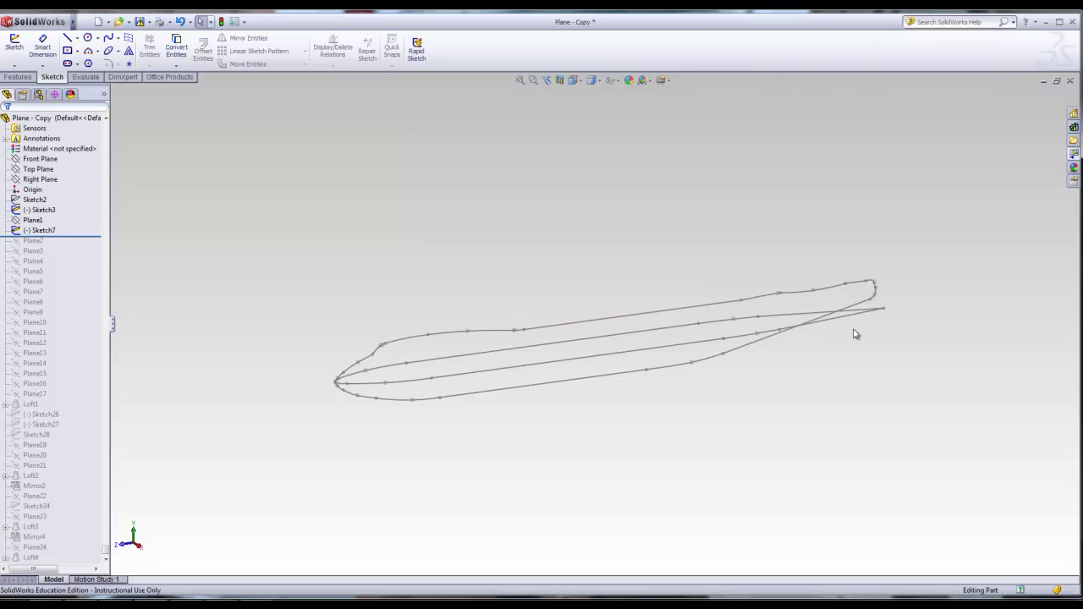
# - Roll the model forward to just after Plane17 and highlight Plane2 through Plane17 to examine their spacing along the fuselage outlines
pyautogui.moveTo(80, 237)
pyautogui.mouseDown()
pyautogui.moveTo(73, 377)
pyautogui.moveTo(68, 397)
pyautogui.moveTo(46, 398)
pyautogui.mouseUp()
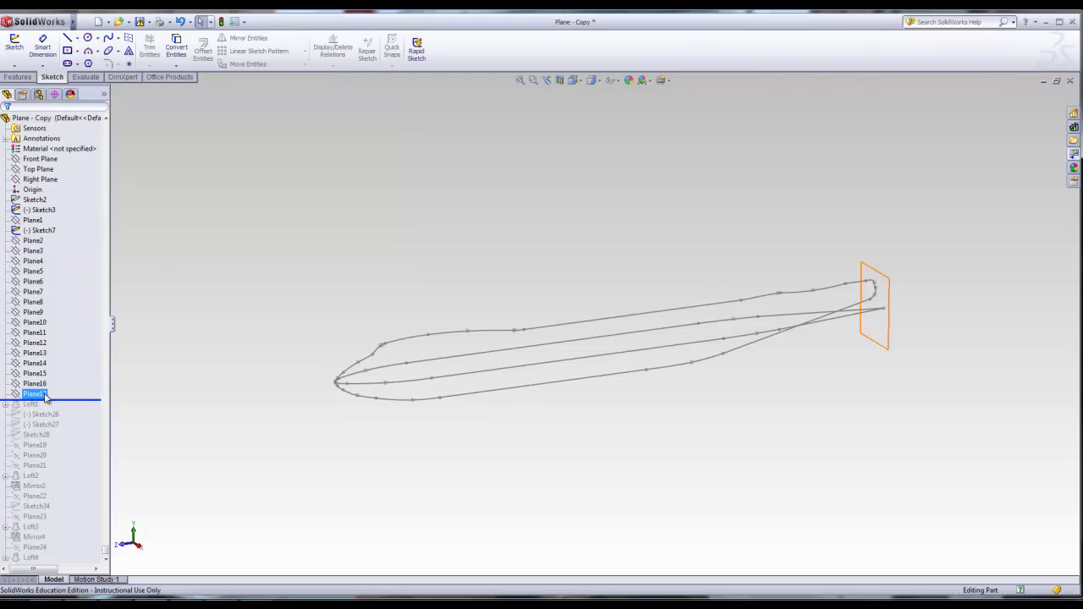
pyautogui.click(34, 394)
pyautogui.keyDown('shift'); pyautogui.click(32, 242); pyautogui.keyUp('shift')
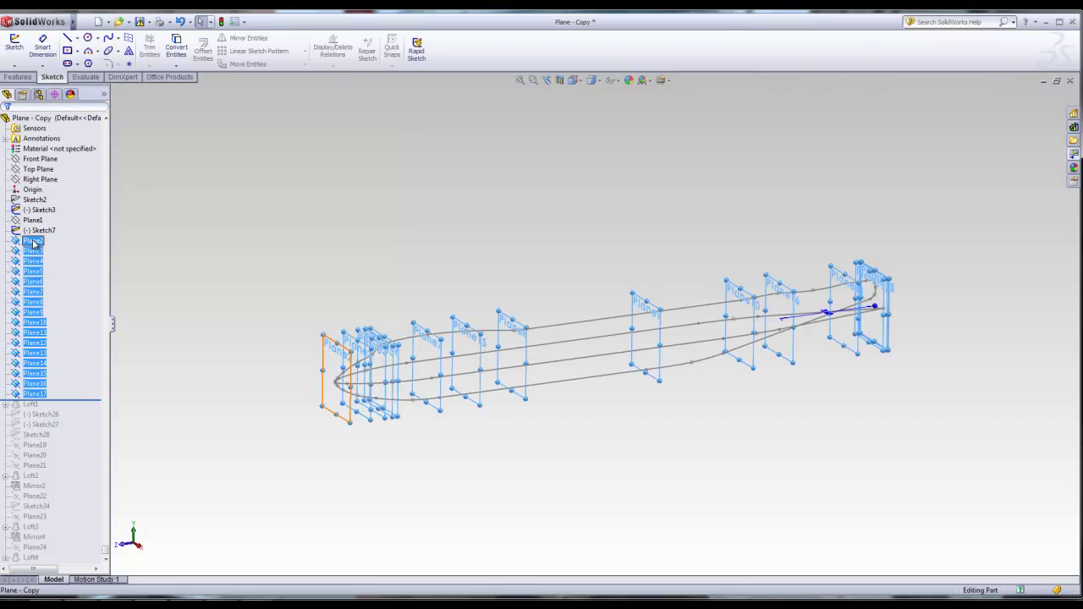
pyautogui.moveTo(353, 293); pyautogui.dragTo(394, 295, button='middle')
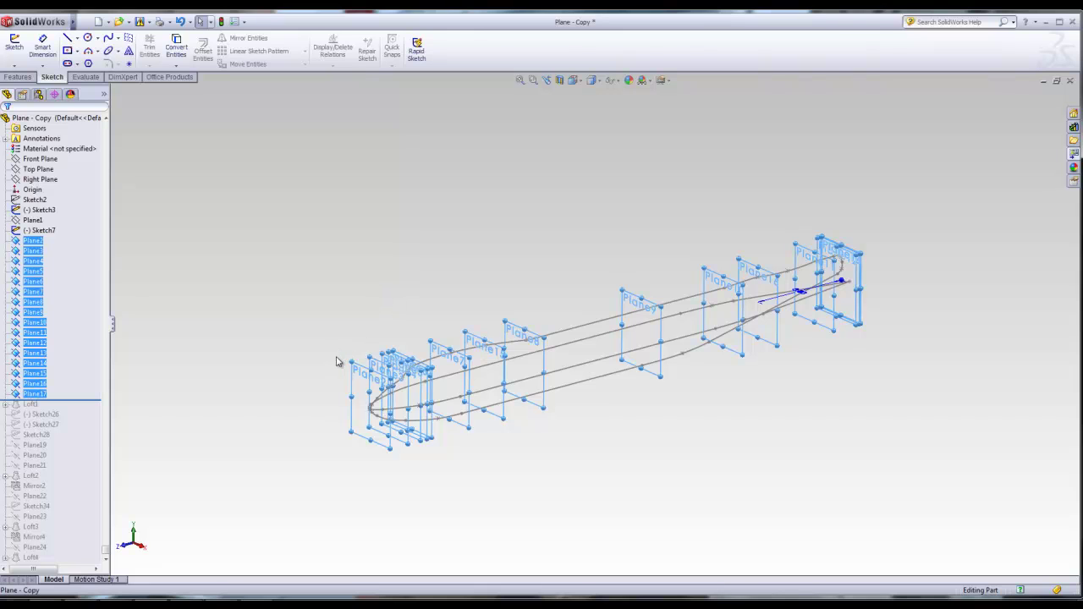
pyautogui.click(304, 363)
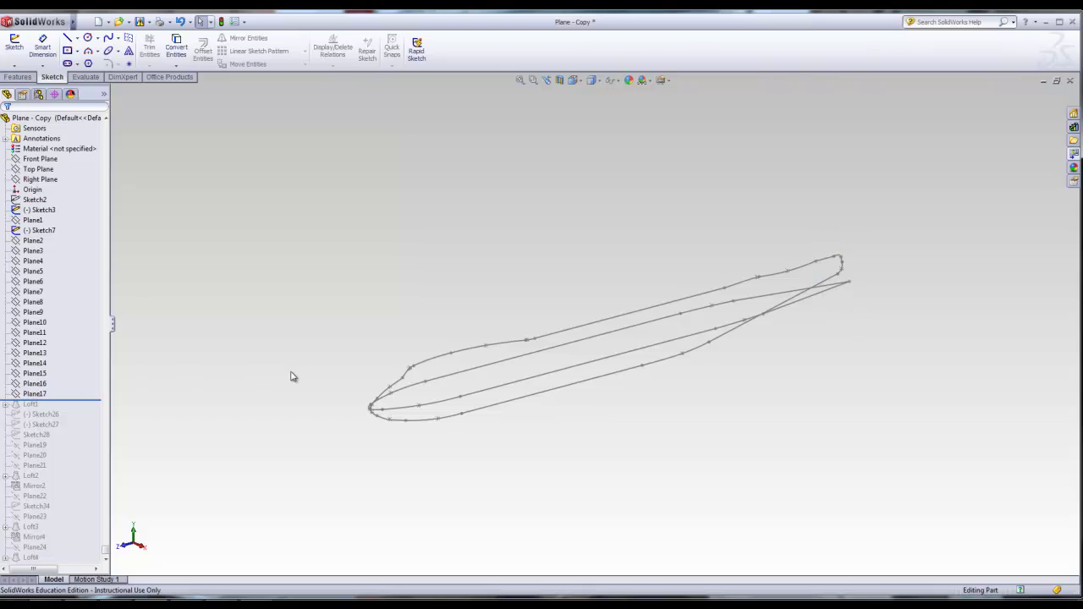
pyautogui.moveTo(294, 376); pyautogui.dragTo(359, 368, button='middle')
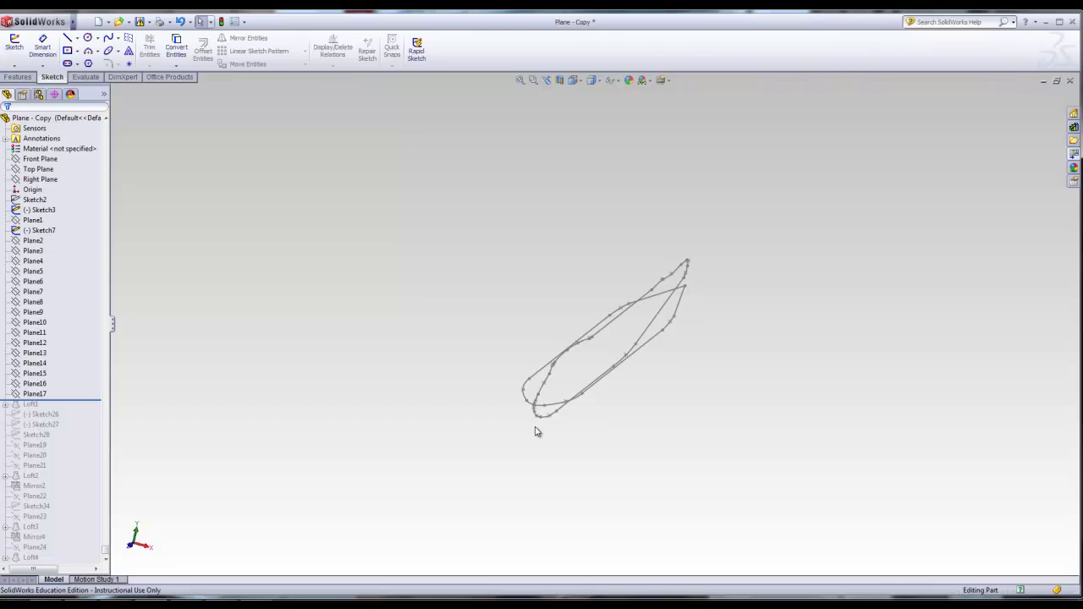
pyautogui.moveTo(495, 429); pyautogui.dragTo(466, 420, button='middle')
pyautogui.click(33, 261)
pyautogui.click(198, 299)
pyautogui.moveTo(198, 299); pyautogui.dragTo(211, 287, button='middle')
# - View Plane6 face-on and sketch a closed four-point spline on it through the outer extents of the top and side fuselage outlines
pyautogui.click(32, 282)
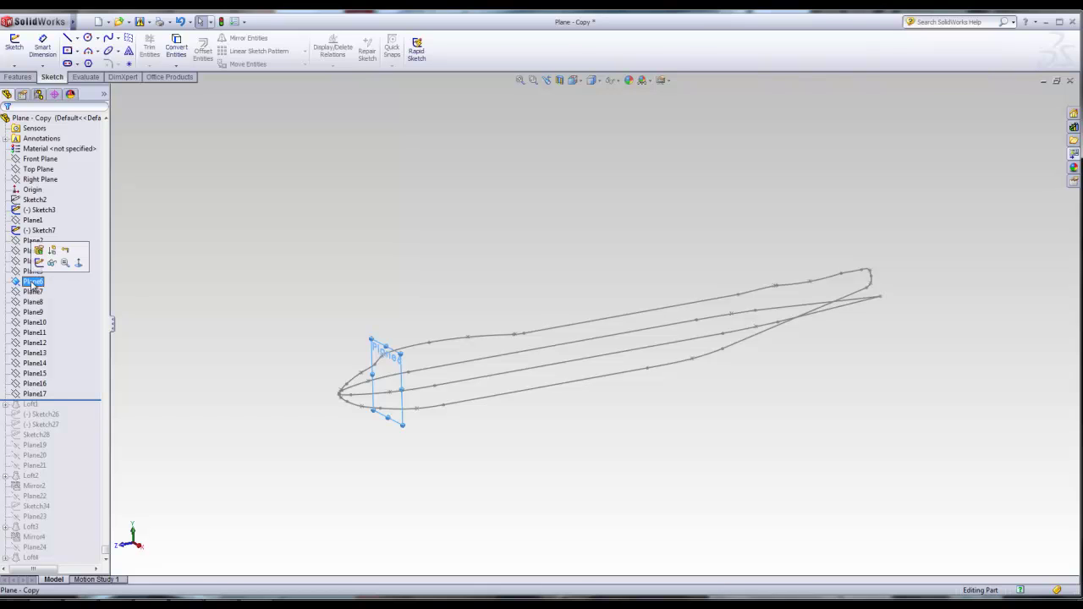
pyautogui.rightClick(32, 286)
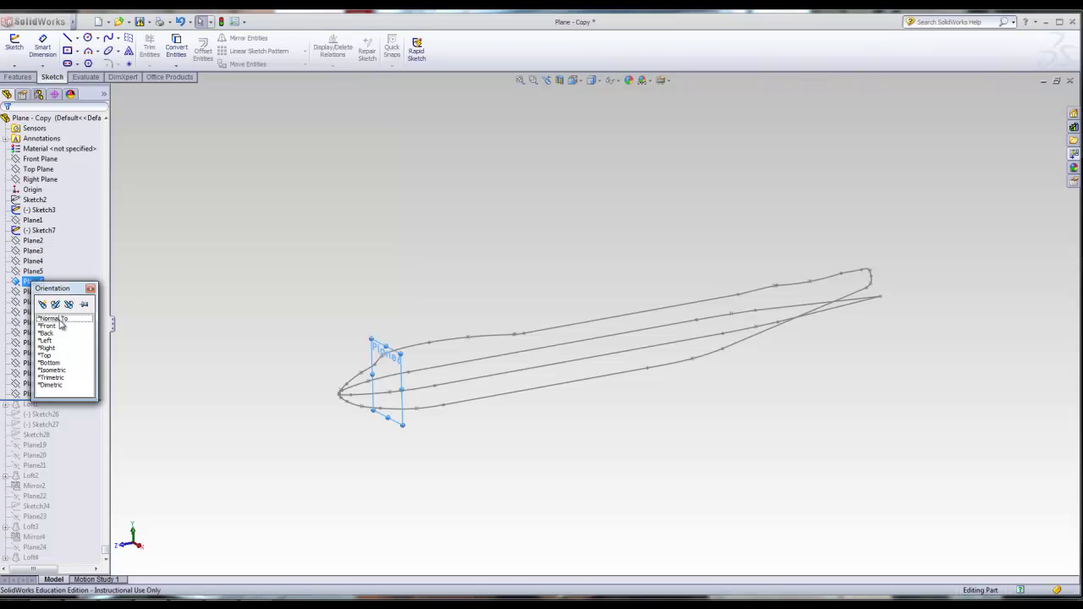
pyautogui.click(64, 321)
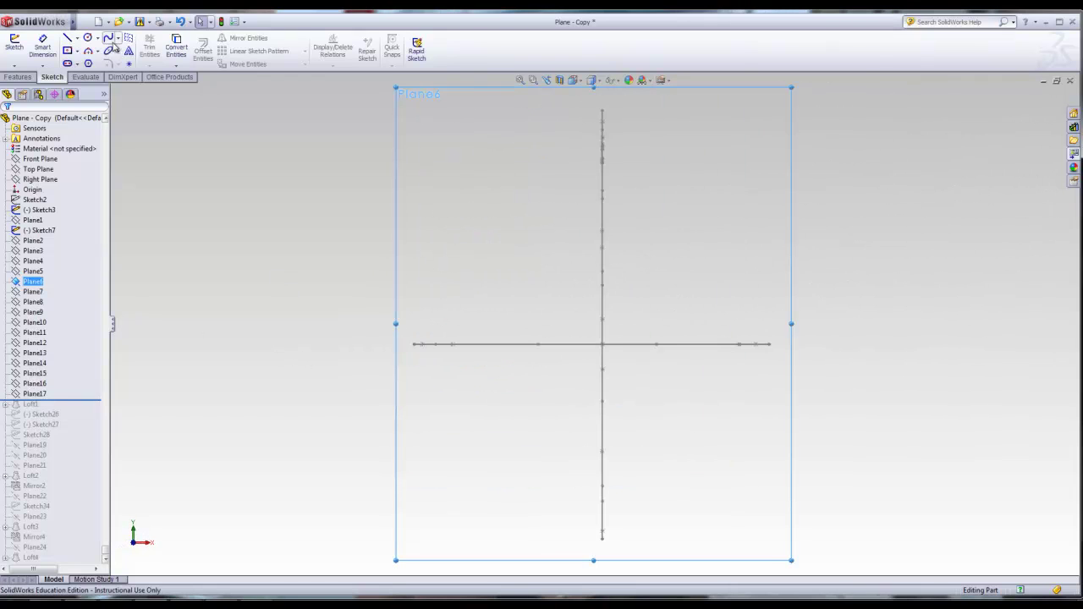
pyautogui.click(109, 39)
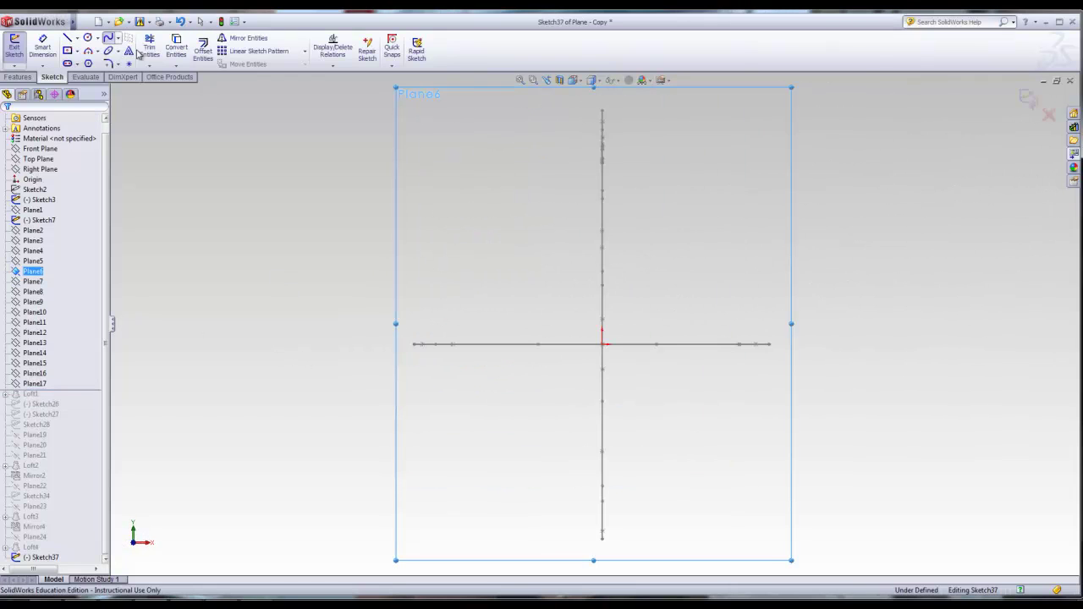
pyautogui.click(602, 111)
pyautogui.click(768, 344)
pyautogui.click(602, 538)
pyautogui.click(414, 344)
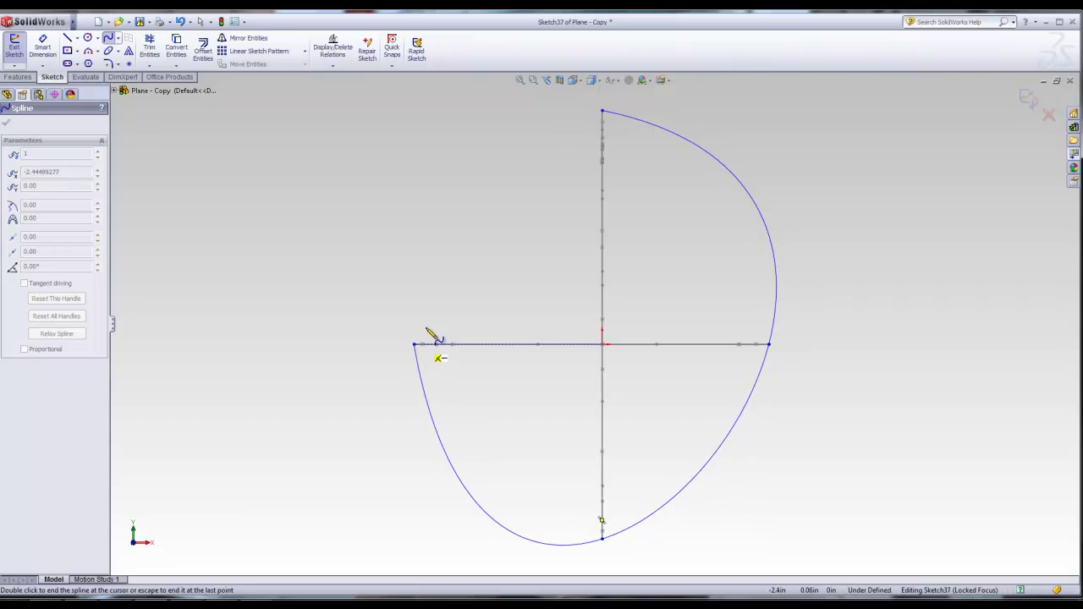
pyautogui.click(603, 111)
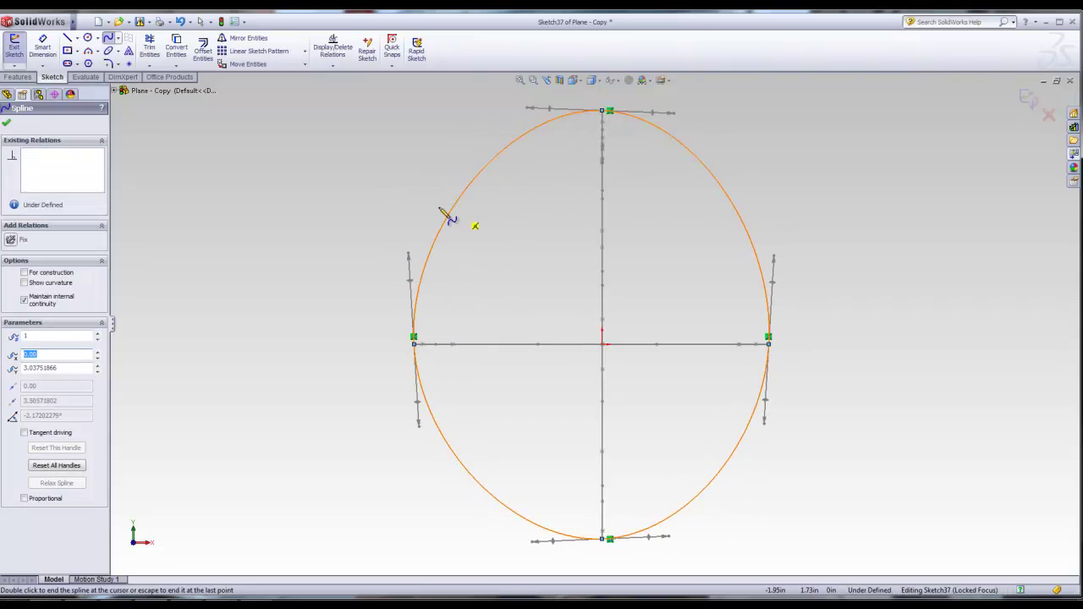
pyautogui.click(8, 126)
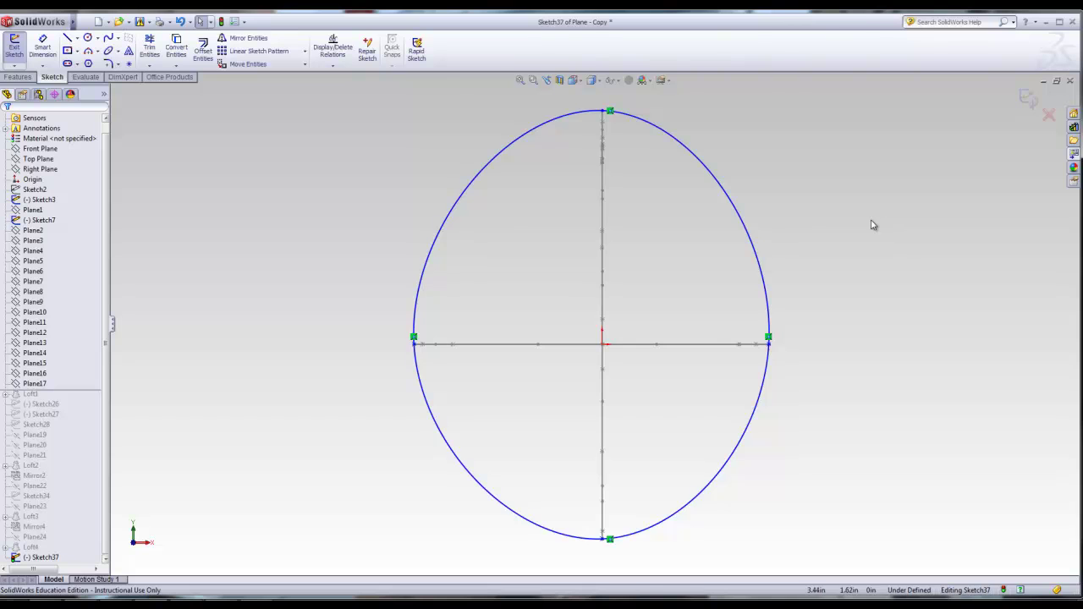
# - Add a Pierce relation between the spline's top point and the upper cockpit curve of Sketch7
pyautogui.moveTo(861, 217)
pyautogui.mouseDown(button='middle')
pyautogui.moveTo(786, 225)
pyautogui.moveTo(846, 231)
pyautogui.moveTo(568, 290)
pyautogui.moveTo(556, 280)
pyautogui.moveTo(544, 293)
pyautogui.moveTo(522, 285)
pyautogui.moveTo(387, 314)
pyautogui.moveTo(430, 297)
pyautogui.moveTo(366, 321)
pyautogui.moveTo(208, 335)
pyautogui.moveTo(449, 336)
pyautogui.moveTo(419, 330)
pyautogui.mouseUp(button='middle')
pyautogui.scroll(-5, 415, 327)
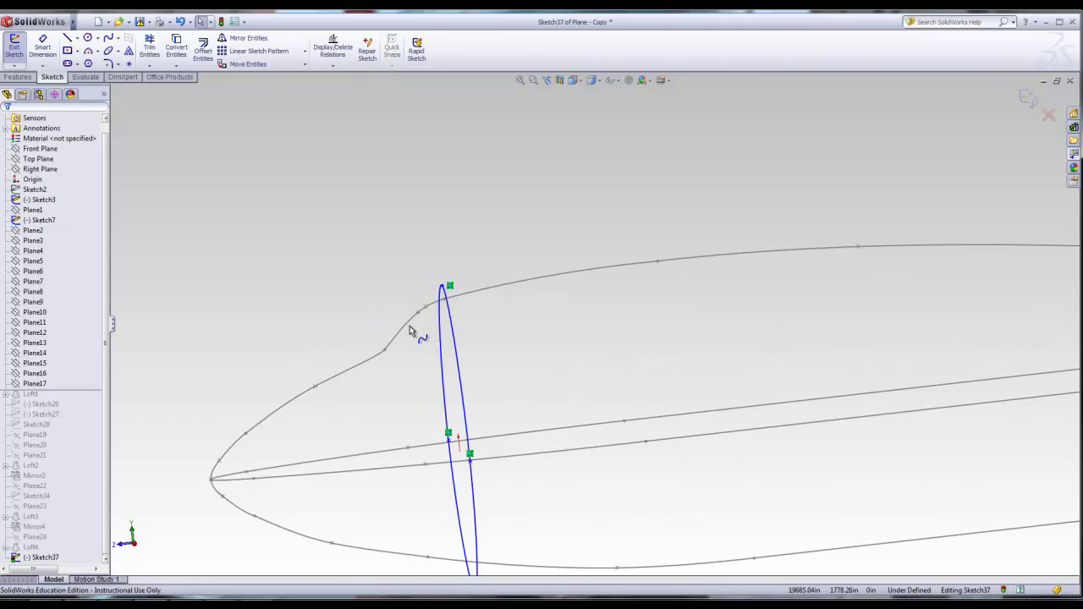
pyautogui.click(489, 290)
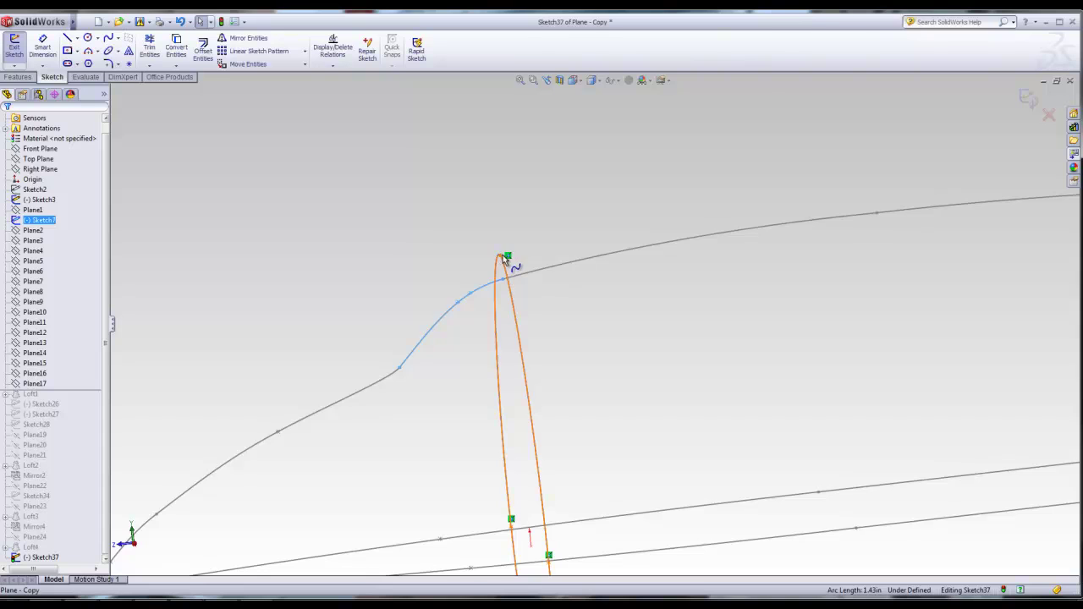
pyautogui.moveTo(519, 309); pyautogui.dragTo(657, 294, button='middle')
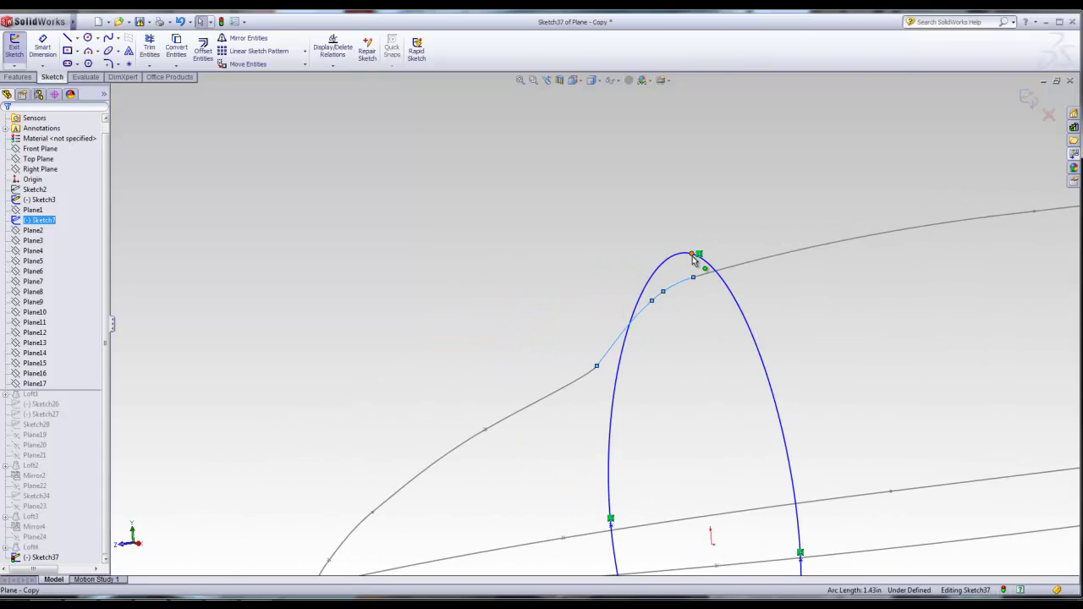
pyautogui.keyDown('ctrl'); pyautogui.click(693, 254); pyautogui.keyUp('ctrl')
pyautogui.click(15, 348)
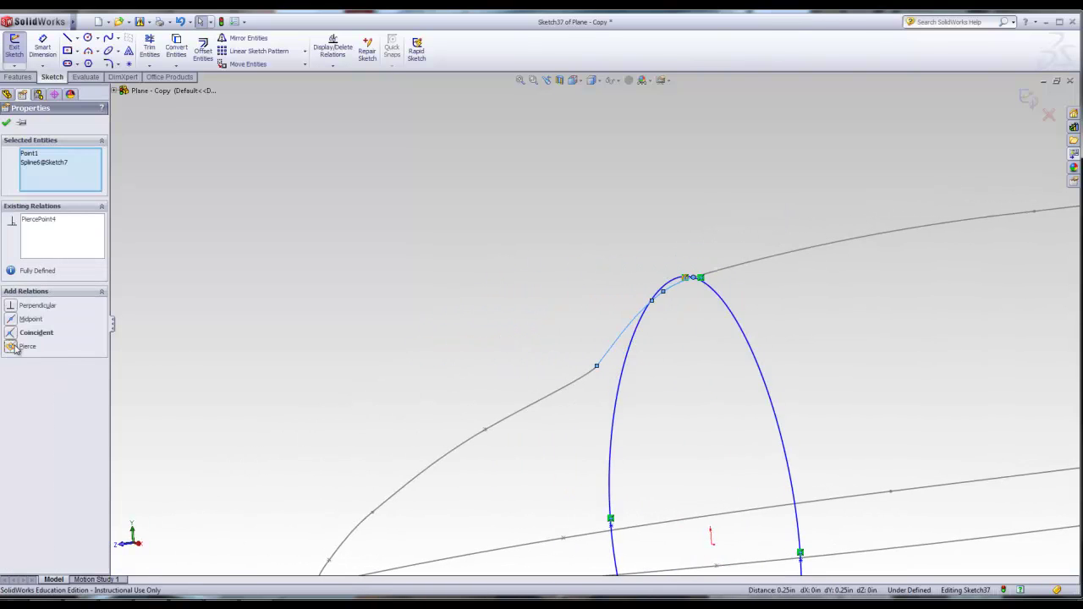
pyautogui.moveTo(321, 358); pyautogui.dragTo(519, 410, button='middle')
pyautogui.click(375, 370)
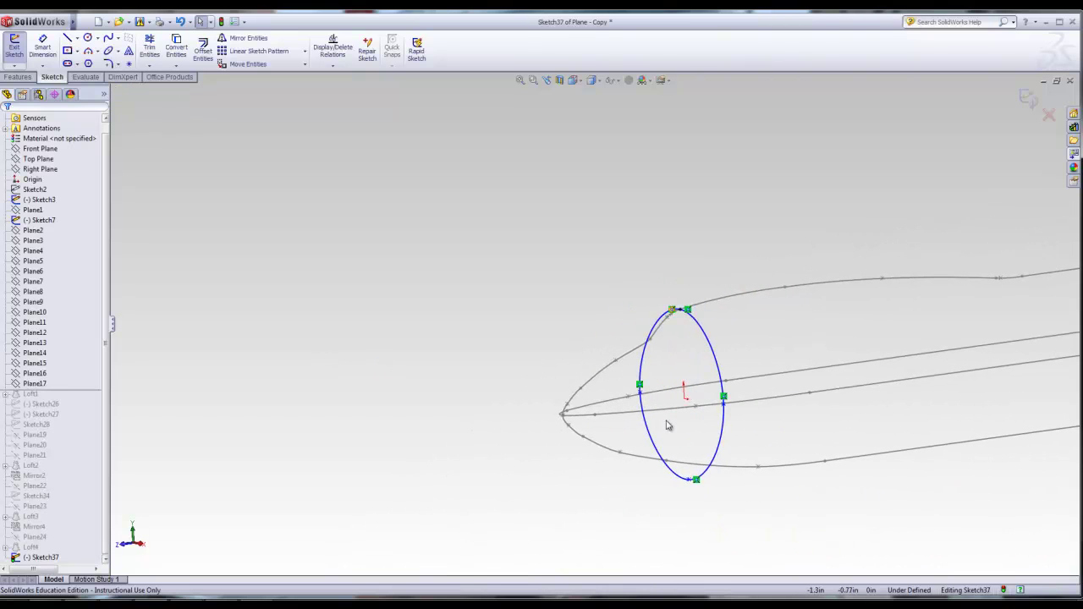
# - Pierce the spline's near side point onto the Sketch3 outline and its bottom point onto the lower Sketch7 curve
pyautogui.click(724, 406)
pyautogui.keyDown('ctrl'); pyautogui.click(715, 409); pyautogui.keyUp('ctrl')
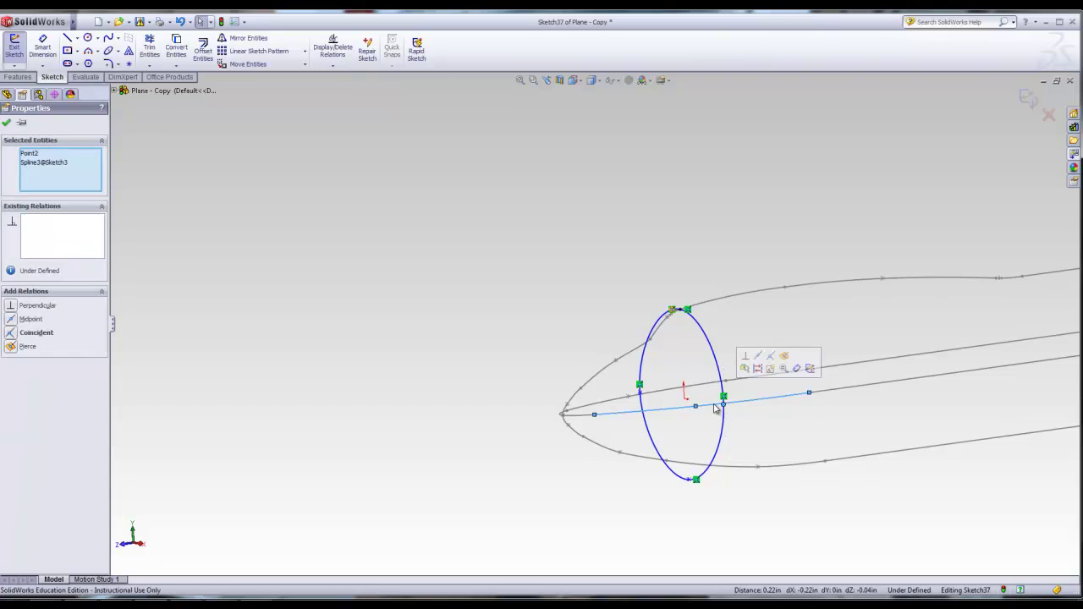
pyautogui.click(17, 346)
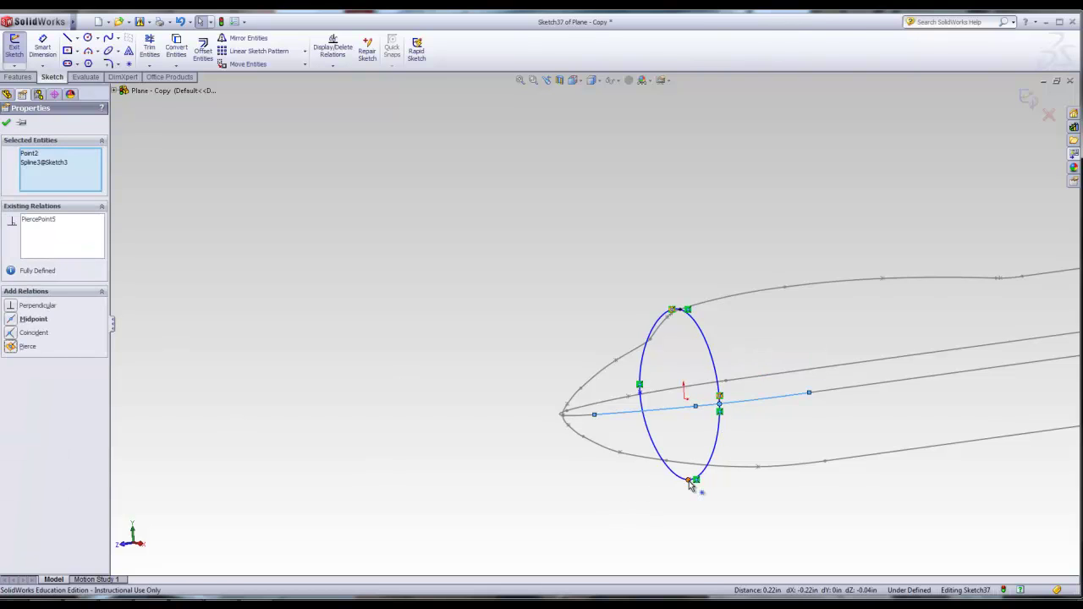
pyautogui.click(691, 482)
pyautogui.keyDown('ctrl'); pyautogui.click(691, 468); pyautogui.keyUp('ctrl')
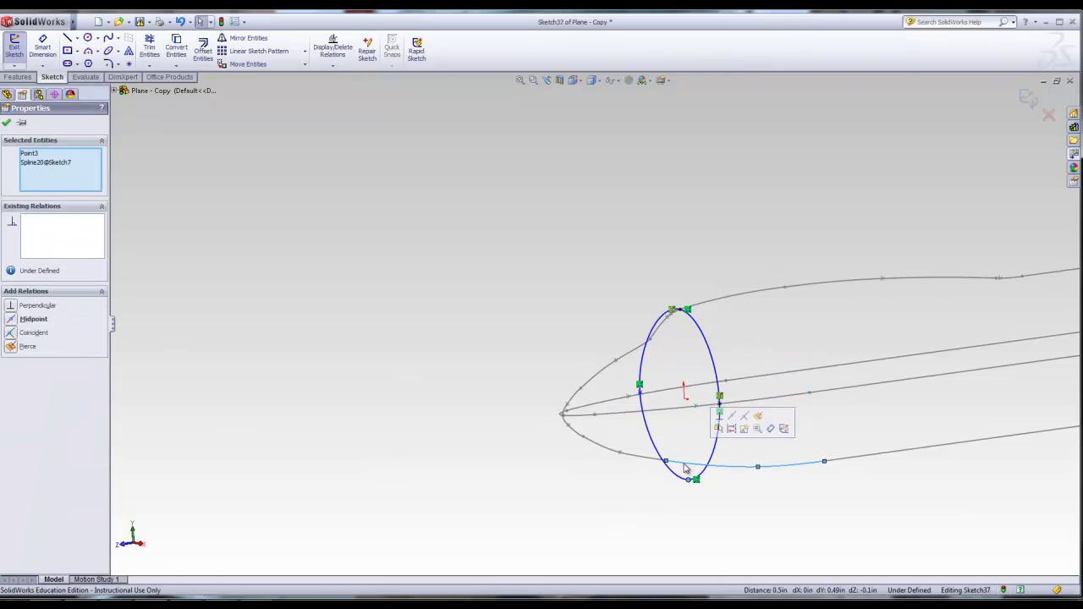
pyautogui.click(15, 348)
pyautogui.click(248, 392)
# - Pierce the spline's remaining side point onto the opposite Sketch3 curve and exit the cross-section sketch
pyautogui.moveTo(247, 392)
pyautogui.mouseDown(button='middle')
pyautogui.moveTo(439, 431)
pyautogui.moveTo(842, 397)
pyautogui.moveTo(803, 392)
pyautogui.mouseUp(button='middle')
pyautogui.moveTo(683, 372)
pyautogui.mouseDown(button='middle')
pyautogui.moveTo(671, 373)
pyautogui.moveTo(1001, 409)
pyautogui.moveTo(877, 382)
pyautogui.mouseUp(button='middle')
pyautogui.scroll(-4, 877, 383)
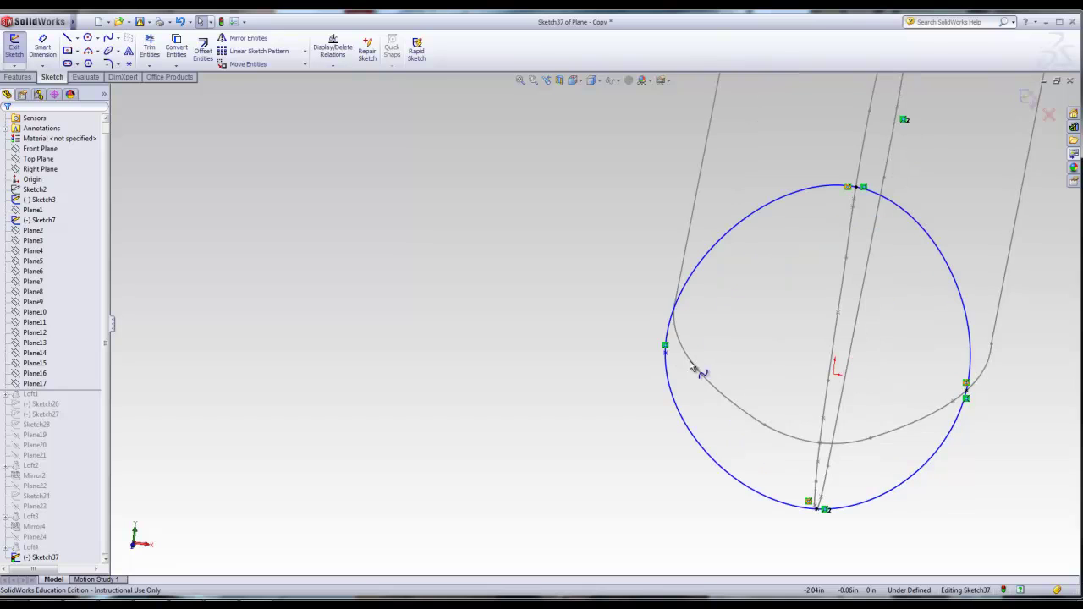
pyautogui.click(665, 352)
pyautogui.keyDown('ctrl'); pyautogui.click(685, 357); pyautogui.keyUp('ctrl')
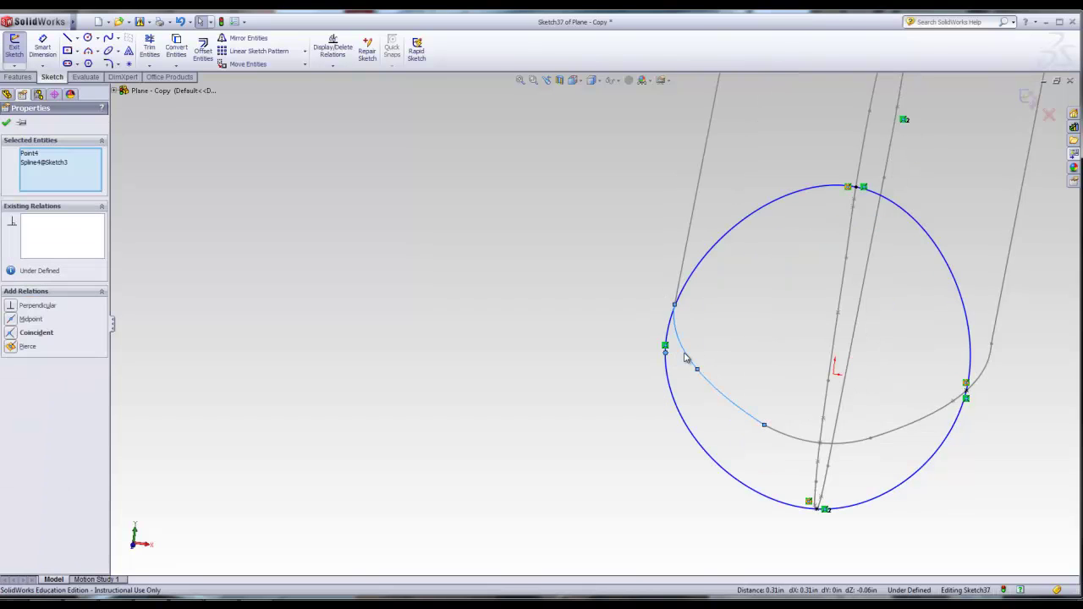
pyautogui.click(13, 351)
pyautogui.click(387, 370)
pyautogui.moveTo(478, 428)
pyautogui.mouseDown(button='middle')
pyautogui.moveTo(460, 394)
pyautogui.moveTo(439, 407)
pyautogui.moveTo(430, 394)
pyautogui.moveTo(452, 386)
pyautogui.moveTo(375, 429)
pyautogui.mouseUp(button='middle')
pyautogui.press('f')
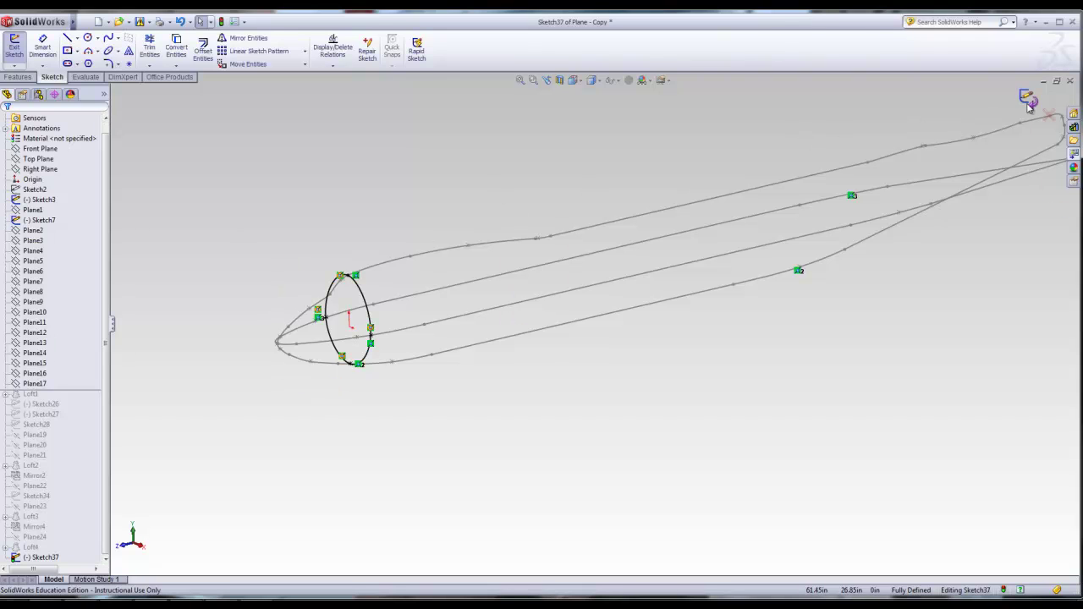
pyautogui.click(14, 46)
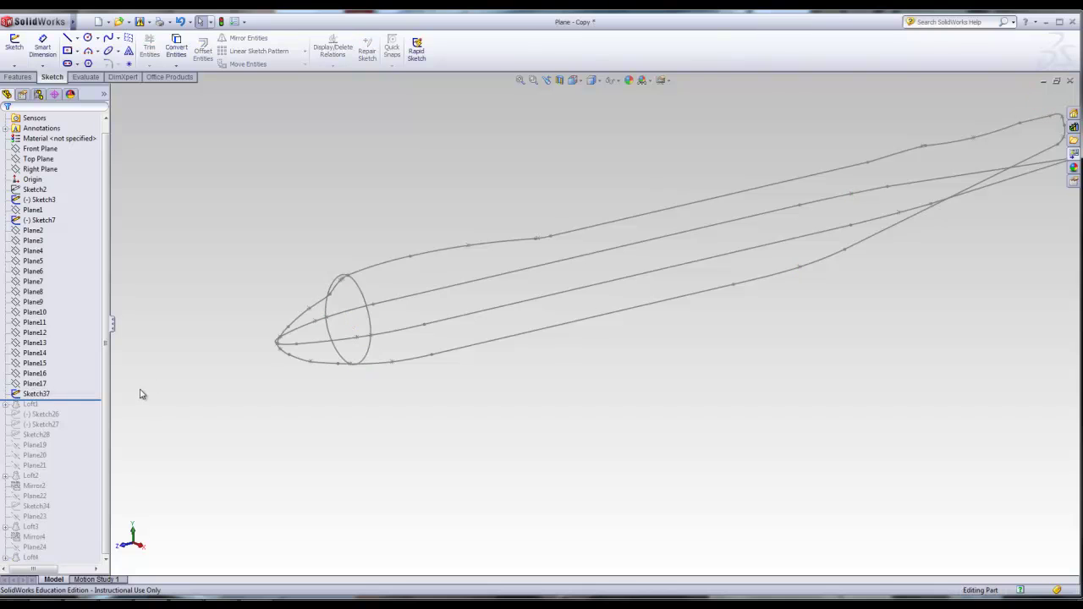
# - Roll the model forward past Loft1 and highlight its profile sketches, Sketch4 through Sketch20, to examine the fuselage cross-sections
pyautogui.moveTo(65, 400); pyautogui.dragTo(60, 410)
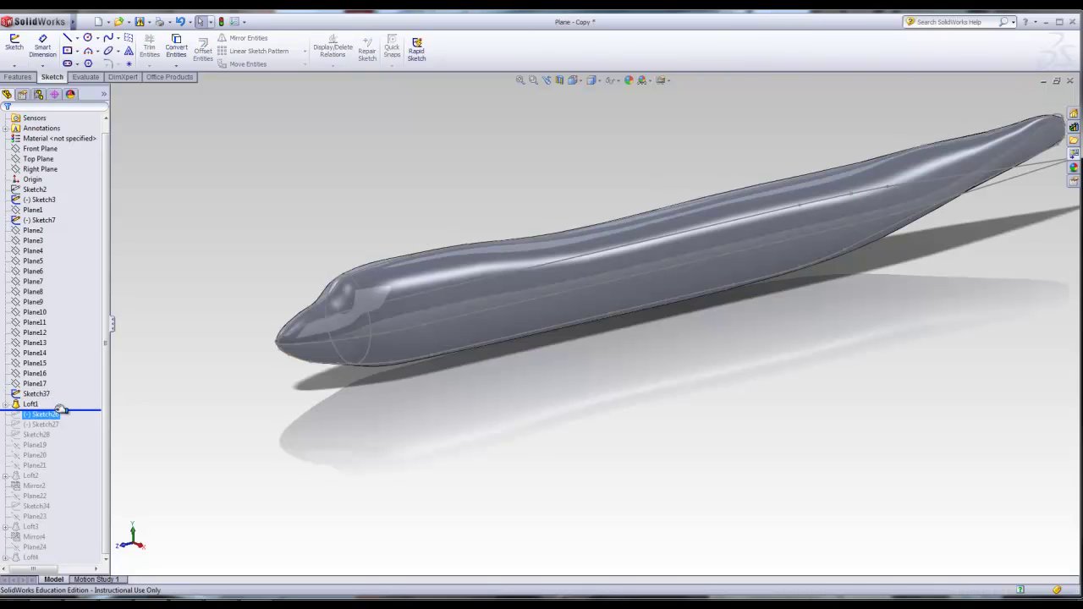
pyautogui.click(5, 404)
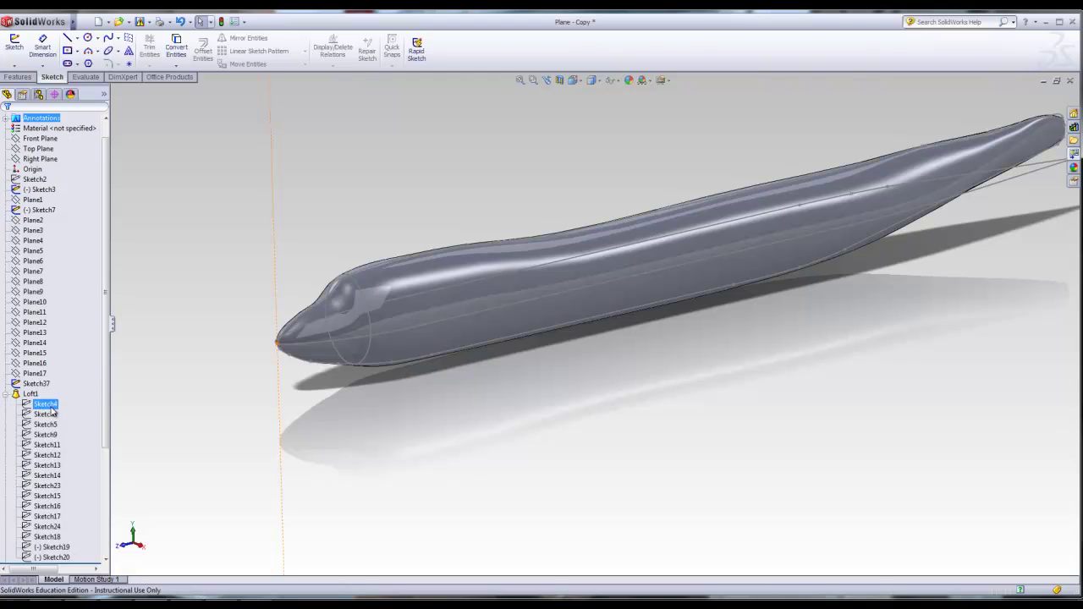
pyautogui.keyDown('ctrl'); pyautogui.click(46, 413); pyautogui.keyUp('ctrl')
pyautogui.keyDown('ctrl'); pyautogui.click(45, 434); pyautogui.keyUp('ctrl')
pyautogui.keyDown('ctrl'); pyautogui.click(61, 557); pyautogui.keyUp('ctrl')
pyautogui.keyDown('shift'); pyautogui.click(60, 557); pyautogui.keyUp('shift')
pyautogui.moveTo(380, 449)
pyautogui.mouseDown(button='middle')
pyautogui.moveTo(418, 430)
pyautogui.moveTo(442, 433)
pyautogui.moveTo(394, 437)
pyautogui.moveTo(324, 423)
pyautogui.moveTo(448, 424)
pyautogui.mouseUp(button='middle')
pyautogui.scroll(-3, 618, 328)
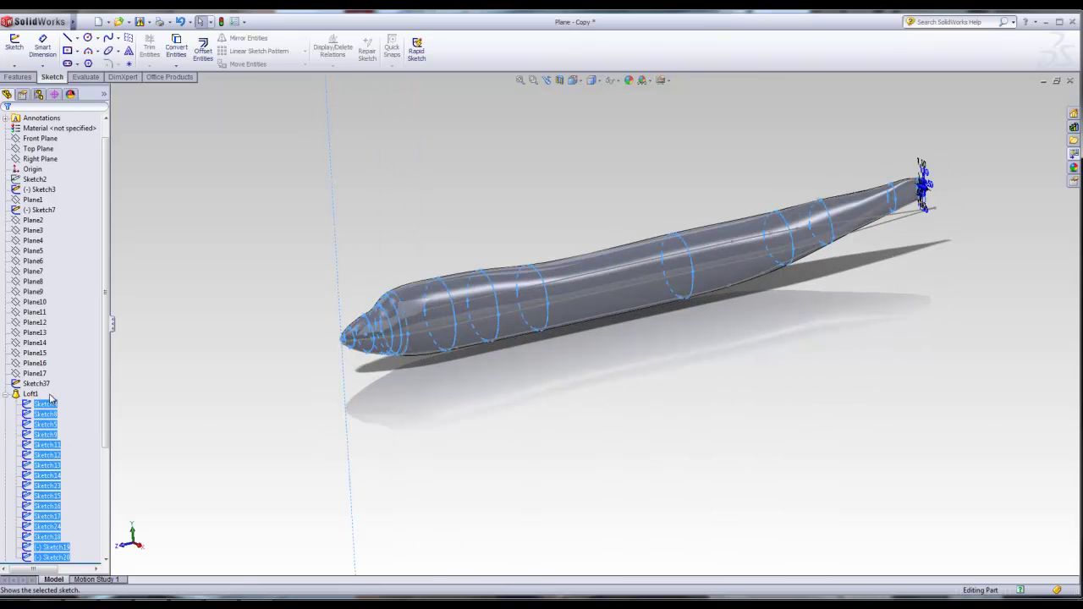
pyautogui.click(240, 445)
pyautogui.moveTo(537, 350); pyautogui.dragTo(441, 421, button='middle')
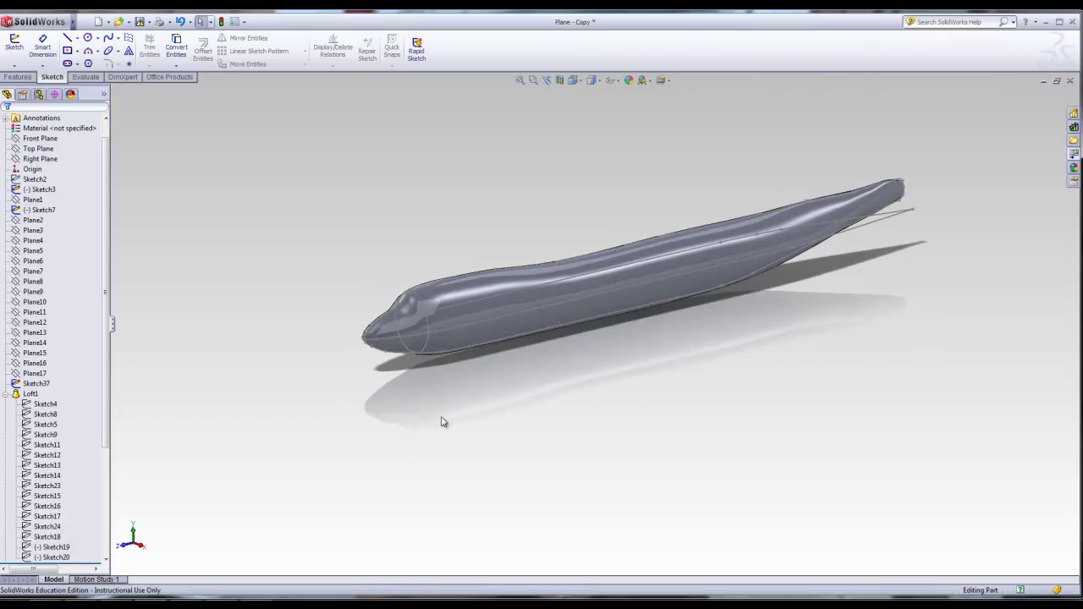
# - Hide Sketch37 and the outline sketches Sketch3 and Sketch7, leaving only the lofted fuselage body shown
pyautogui.rightClick(40, 387)
pyautogui.press('Escape')
pyautogui.click(180, 378)
pyautogui.press('z')
pyautogui.click(39, 209)
pyautogui.keyDown('ctrl'); pyautogui.click(40, 190); pyautogui.keyUp('ctrl')
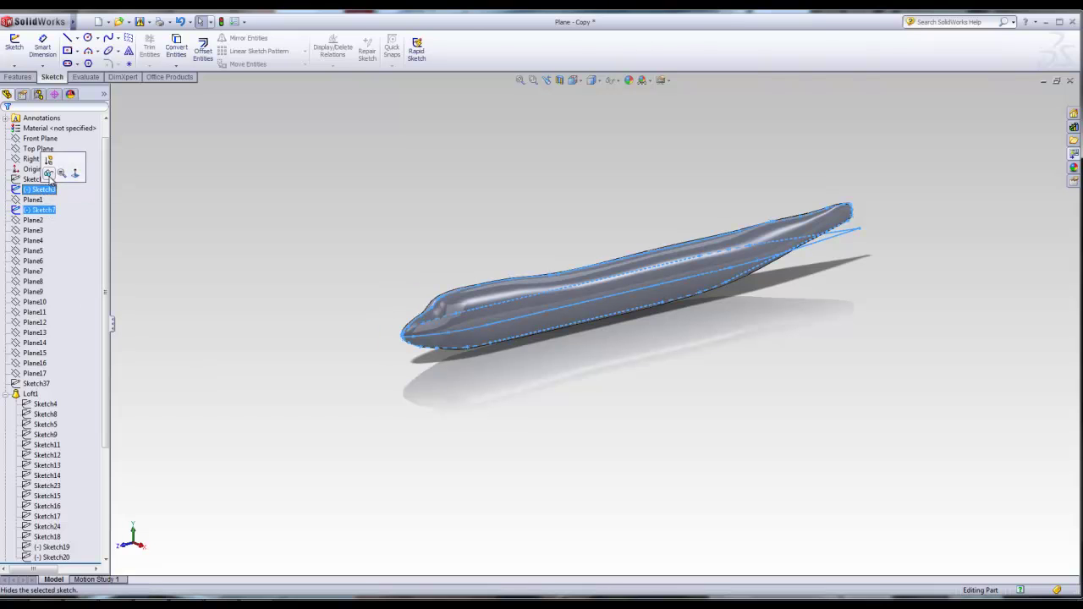
pyautogui.click(208, 234)
pyautogui.moveTo(203, 309)
pyautogui.mouseDown(button='middle')
pyautogui.moveTo(347, 329)
pyautogui.moveTo(350, 346)
pyautogui.moveTo(254, 324)
pyautogui.moveTo(216, 331)
pyautogui.mouseUp(button='middle')
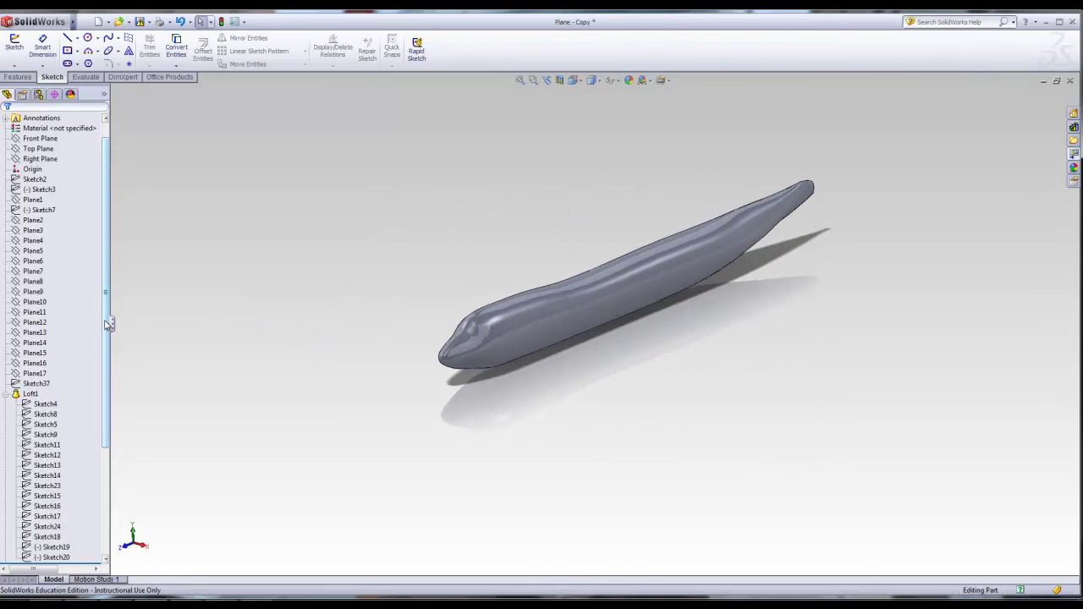
# - Roll the model forward to just after Plane21 and highlight the wing and tail sketches and planes from Sketch26 through Plane21
pyautogui.scroll(-5, 107, 449)
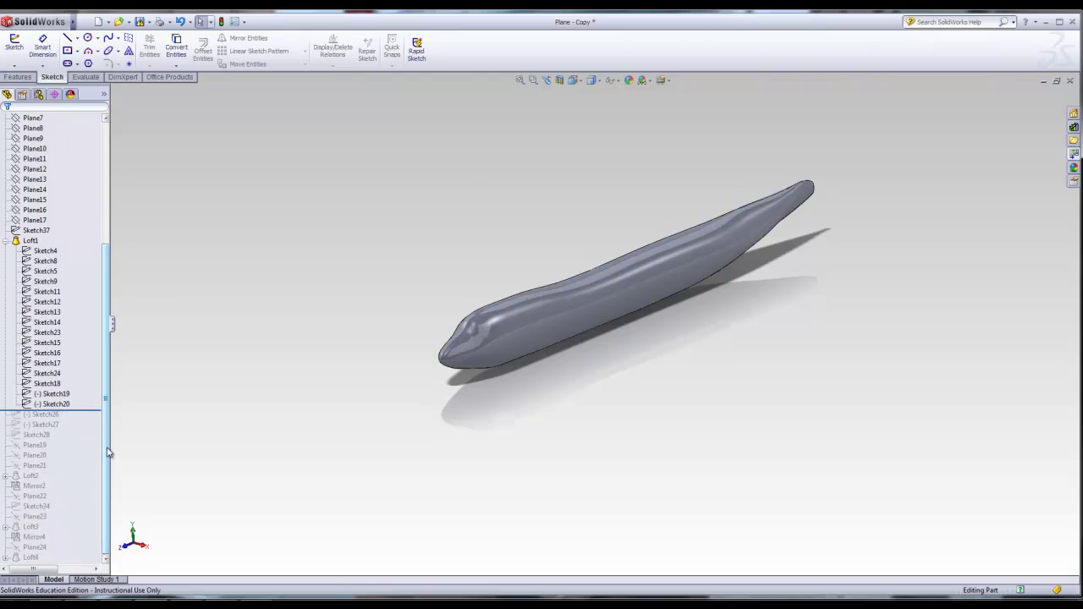
pyautogui.moveTo(91, 410); pyautogui.dragTo(82, 470)
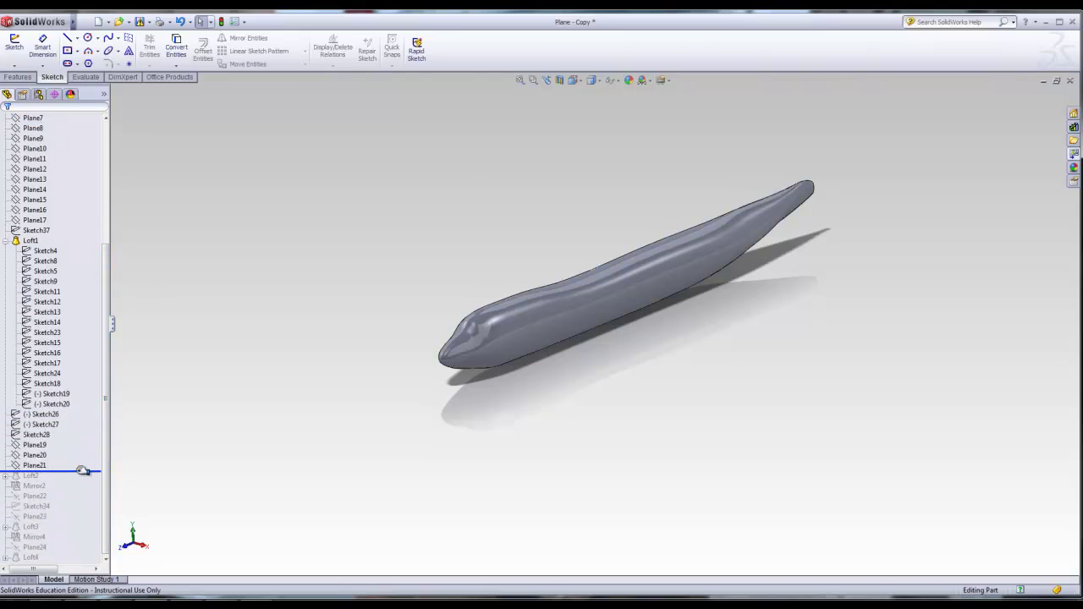
pyautogui.click(47, 416)
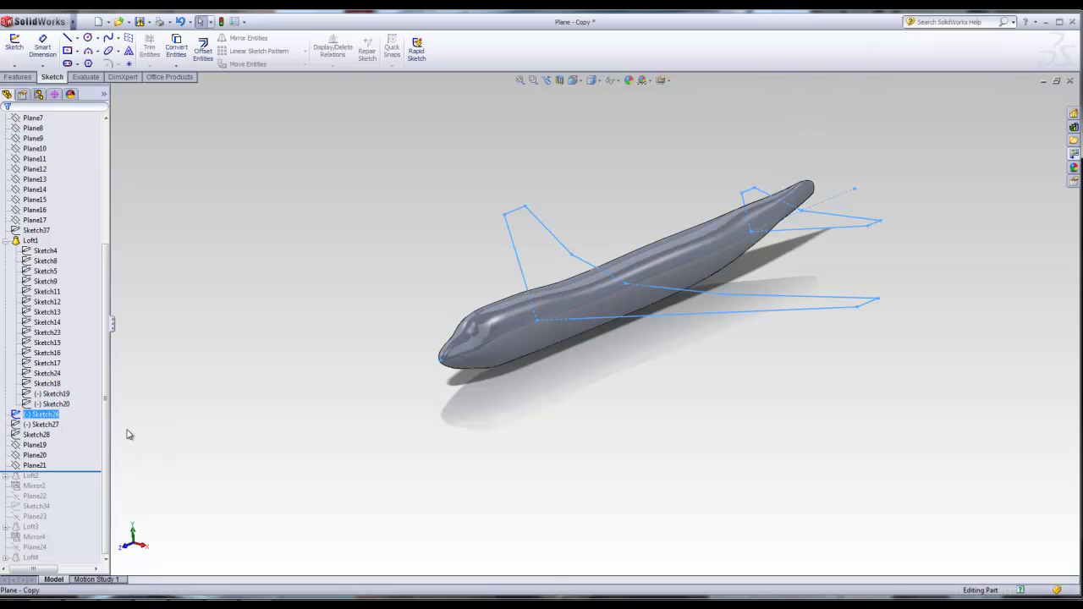
pyautogui.keyDown('ctrl'); pyautogui.click(46, 424); pyautogui.keyUp('ctrl')
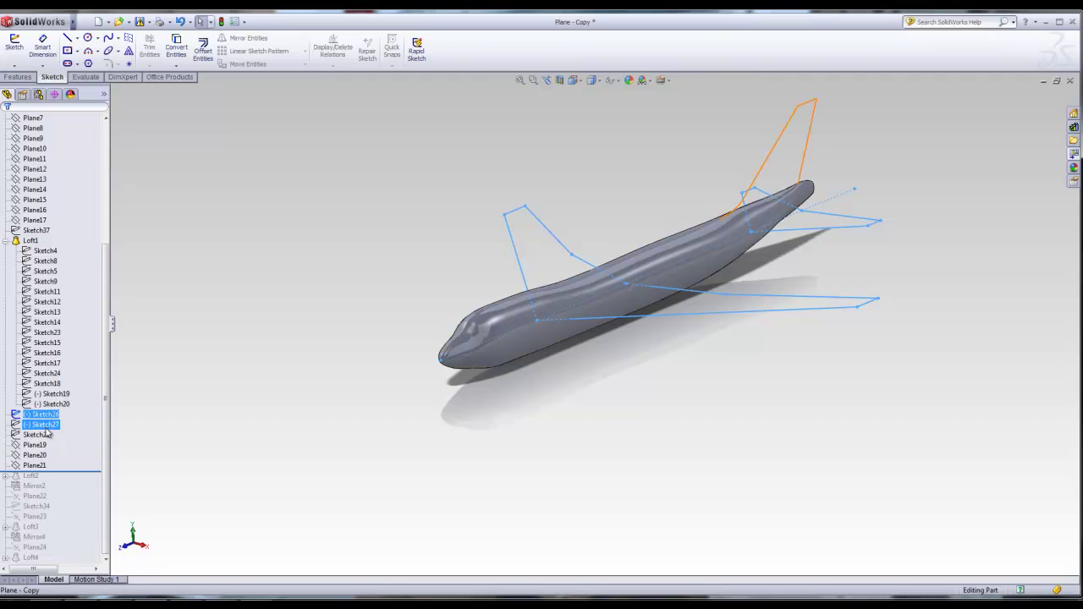
pyautogui.keyDown('shift'); pyautogui.click(35, 466); pyautogui.keyUp('shift')
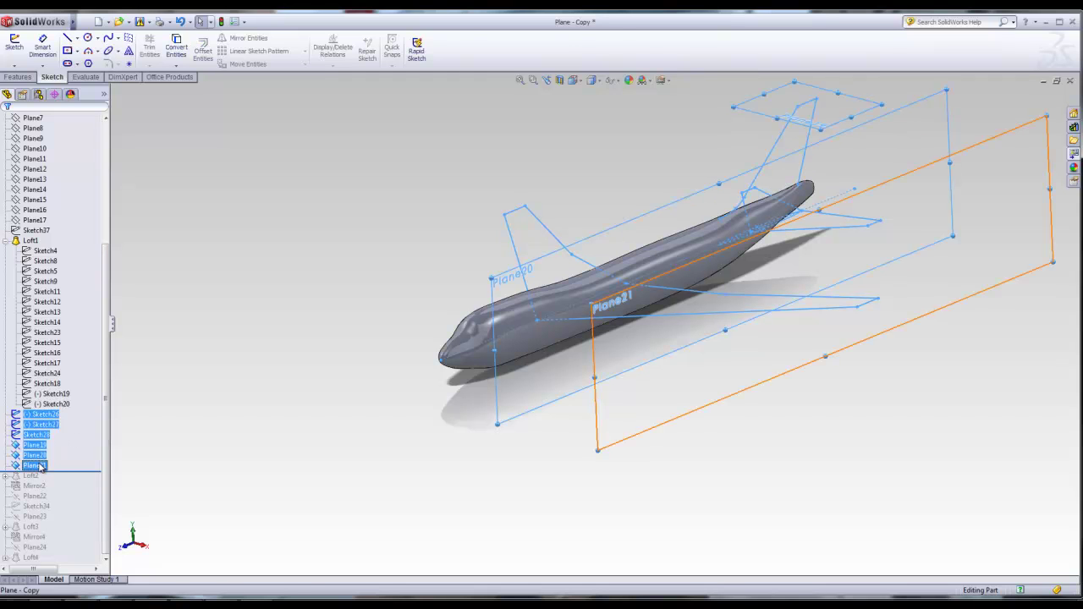
# - Roll the model forward to just after Loft2 to bring in the first lofted wing
pyautogui.moveTo(191, 420); pyautogui.dragTo(225, 437, button='middle')
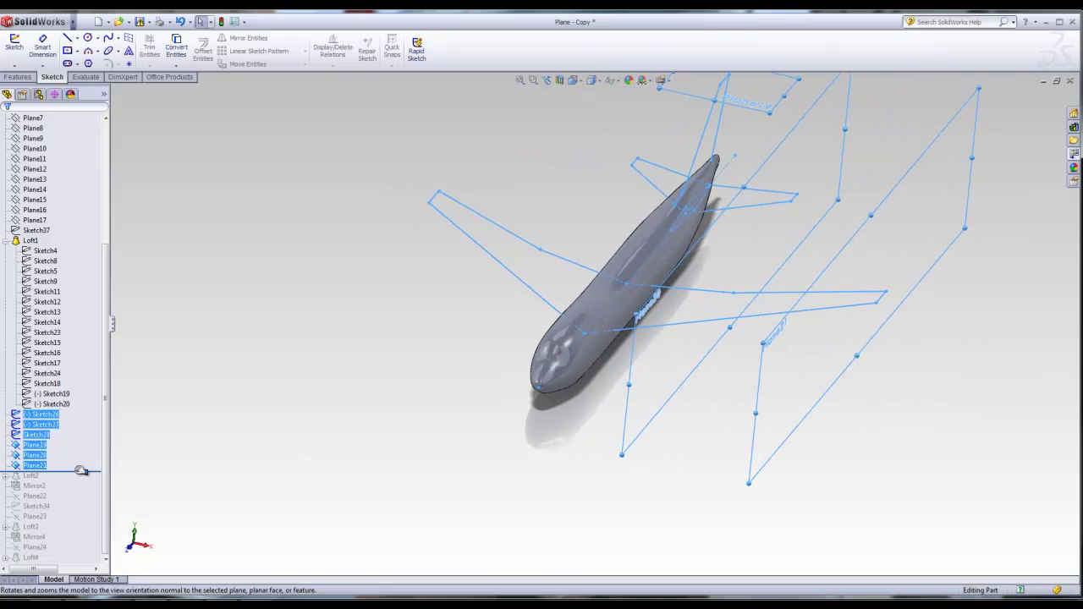
pyautogui.moveTo(78, 474); pyautogui.dragTo(76, 481)
pyautogui.moveTo(265, 442); pyautogui.dragTo(236, 445, button='middle')
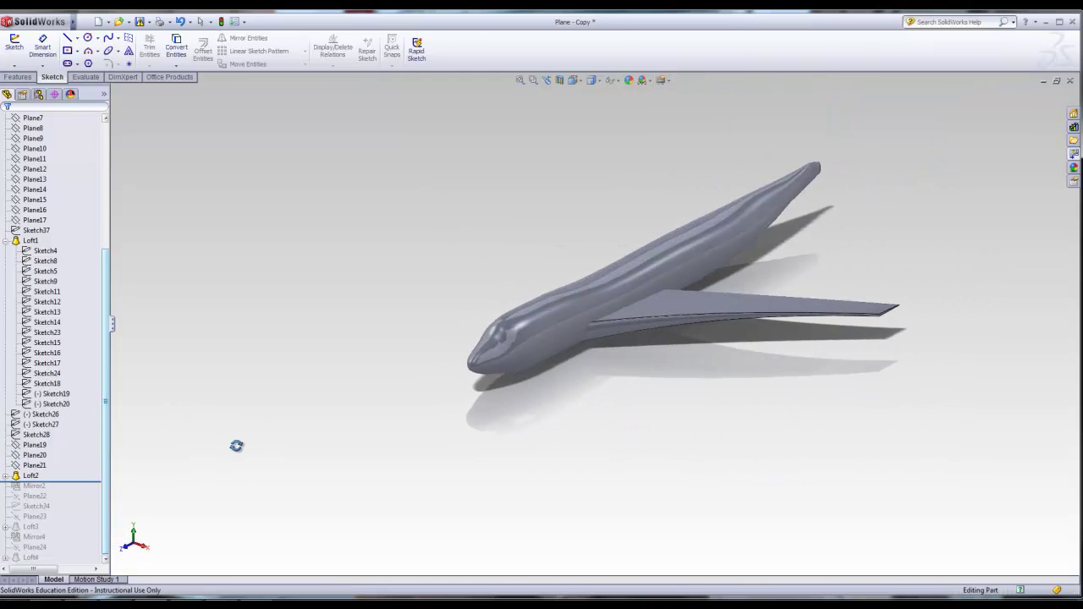
# - Expand Loft2 and highlight its profile sketches Sketch30, Sketch31 and Sketch32 in turn to examine the wing's cross-sections
pyautogui.click(7, 477)
pyautogui.click(47, 485)
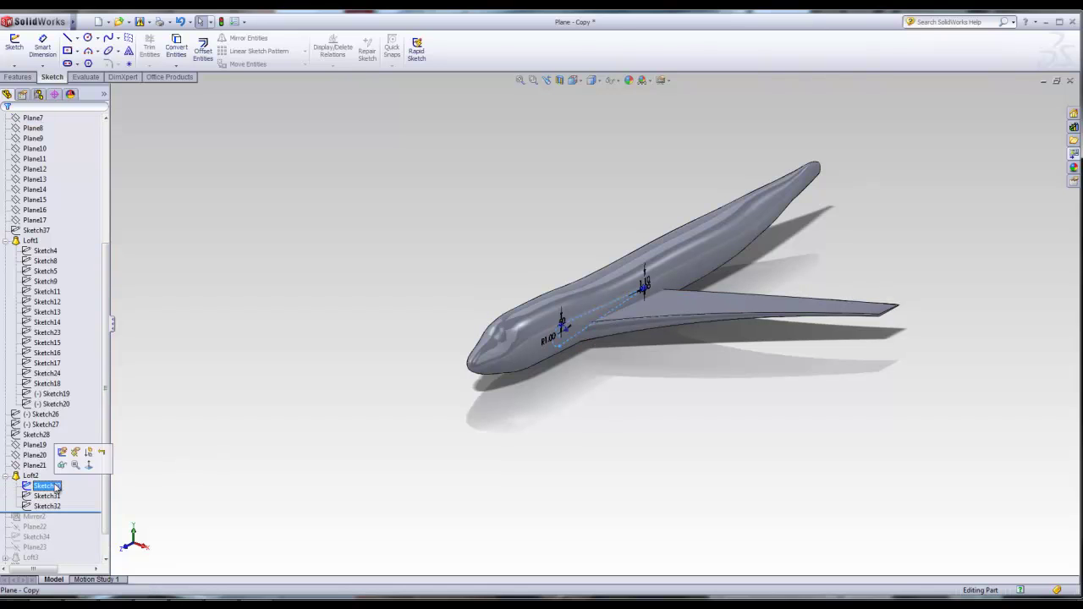
pyautogui.moveTo(259, 460); pyautogui.dragTo(218, 432, button='middle')
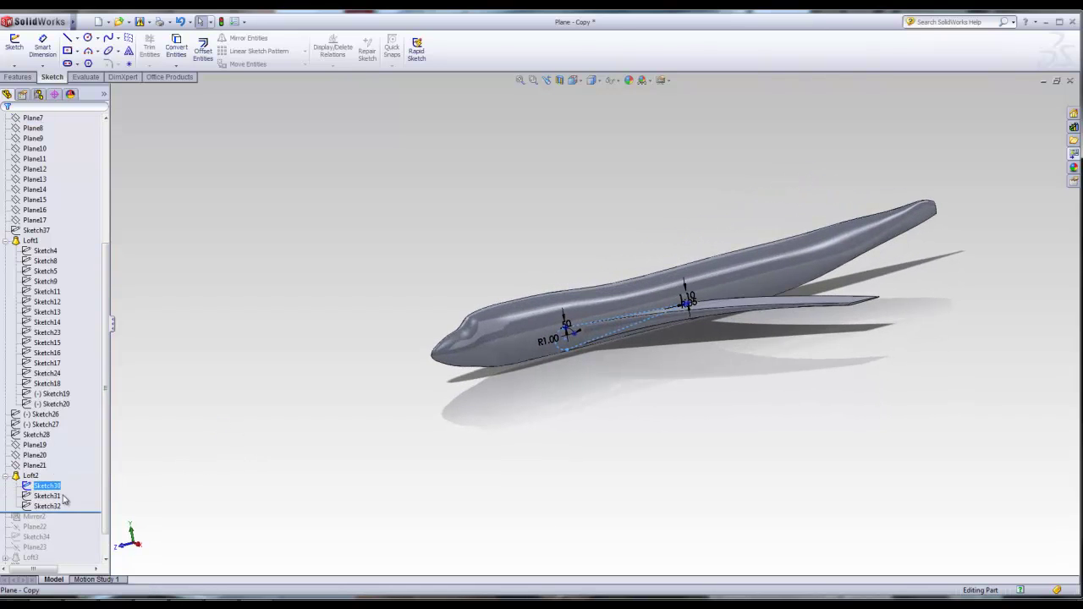
pyautogui.click(52, 495)
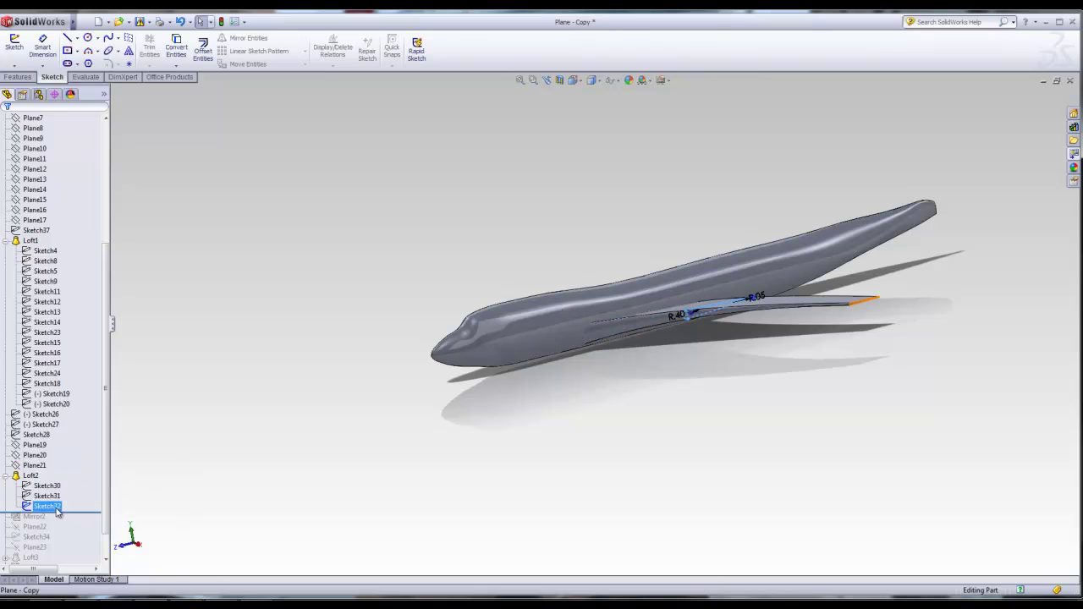
pyautogui.moveTo(230, 474)
pyautogui.mouseDown(button='middle')
pyautogui.moveTo(313, 494)
pyautogui.moveTo(273, 496)
pyautogui.moveTo(240, 474)
pyautogui.moveTo(239, 459)
pyautogui.moveTo(280, 490)
pyautogui.mouseUp(button='middle')
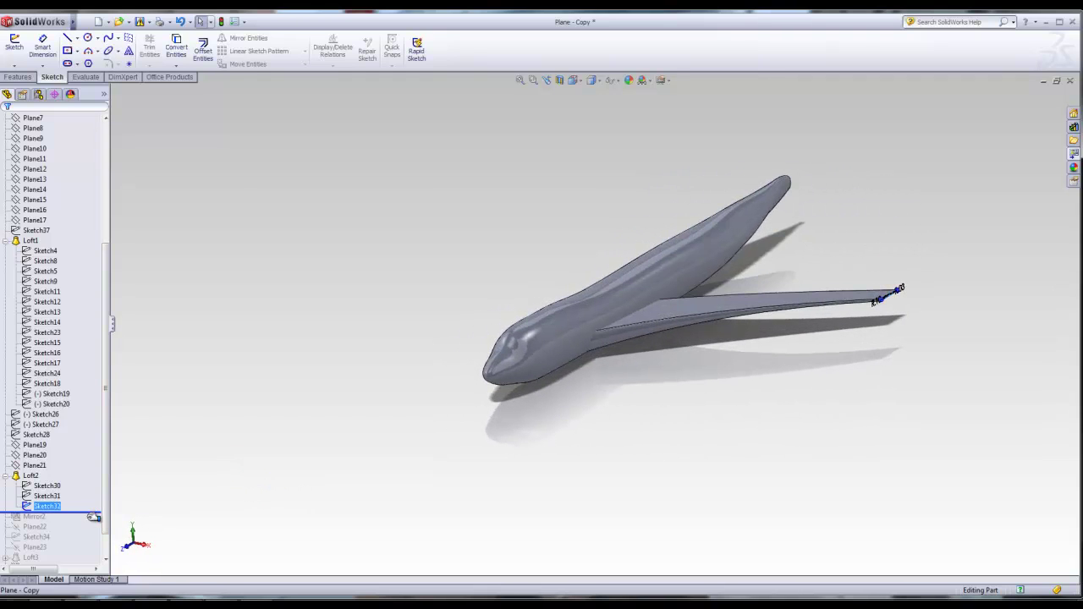
# - Roll the model forward to just after Mirror2 to include the mirrored wing, and clear the selection
pyautogui.moveTo(93, 516); pyautogui.dragTo(87, 513)
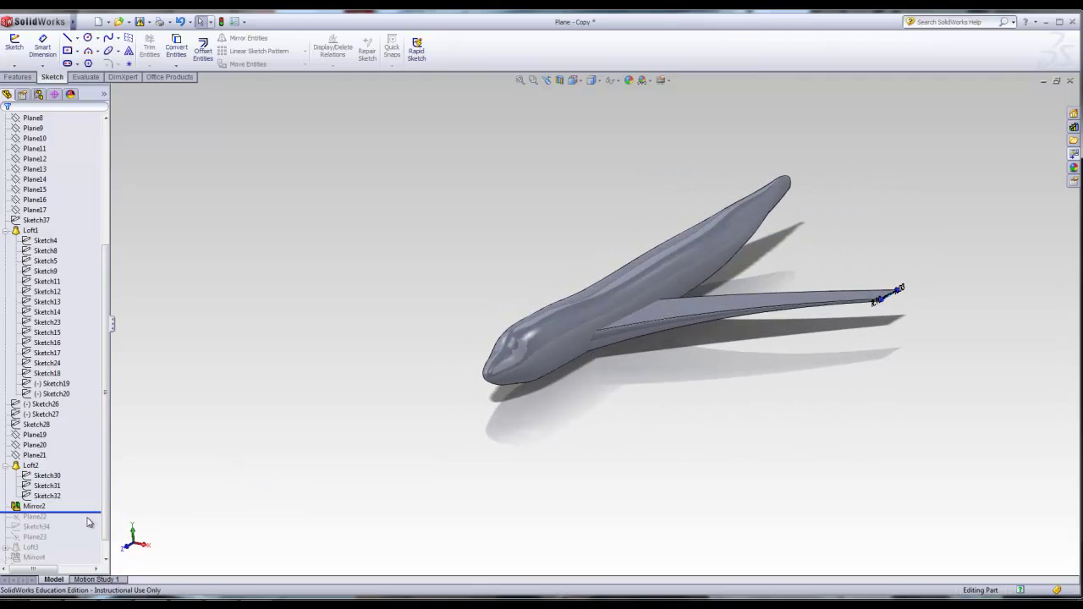
pyautogui.rightClick(34, 505)
pyautogui.press('Escape')
pyautogui.click(234, 459)
pyautogui.moveTo(234, 460)
pyautogui.mouseDown(button='middle')
pyautogui.moveTo(285, 455)
pyautogui.moveTo(251, 445)
pyautogui.mouseUp(button='middle')
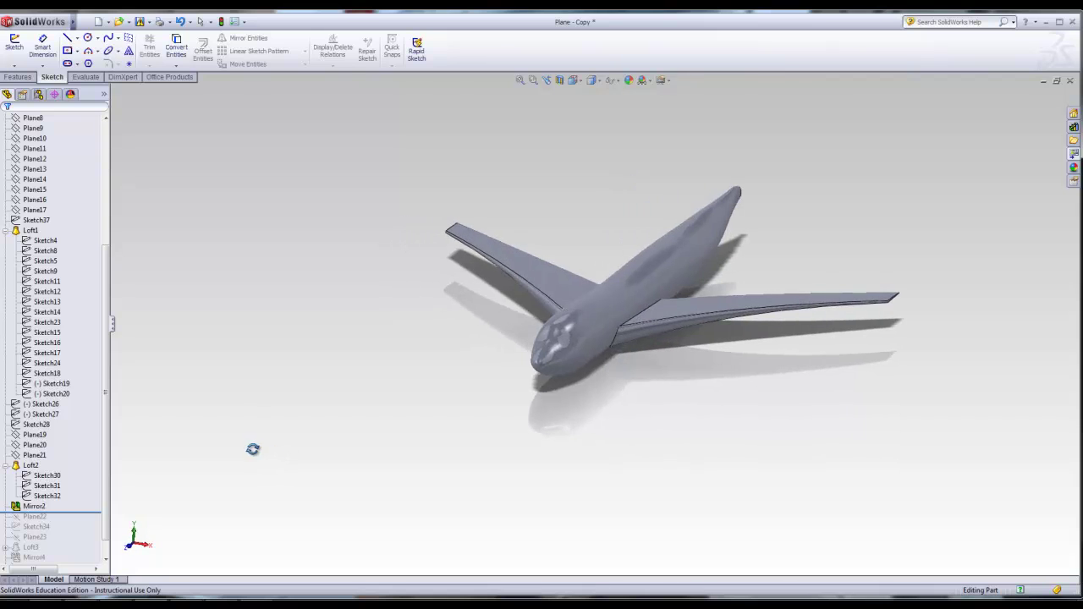
# - Roll the model forward past Loft4 to the end of the feature history and inspect the complete aircraft
pyautogui.scroll(-1, 98, 499)
pyautogui.moveTo(93, 492); pyautogui.dragTo(84, 561)
pyautogui.moveTo(249, 487); pyautogui.dragTo(128, 500, button='middle')
pyautogui.scroll(3, 671, 403)
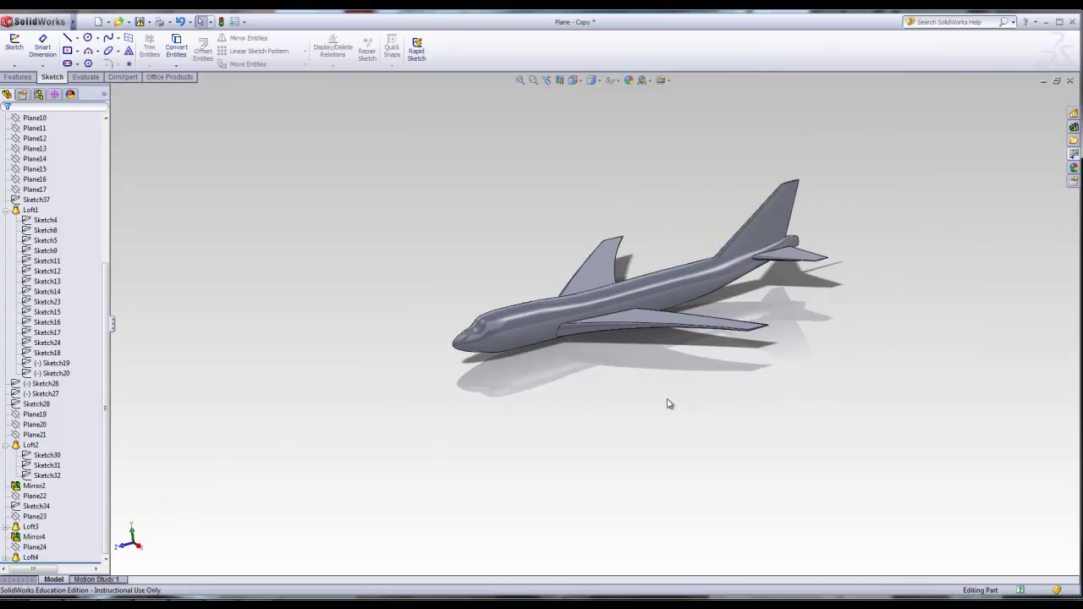
pyautogui.scroll(-4, 688, 245)
pyautogui.moveTo(774, 347); pyautogui.dragTo(804, 310, button='middle')
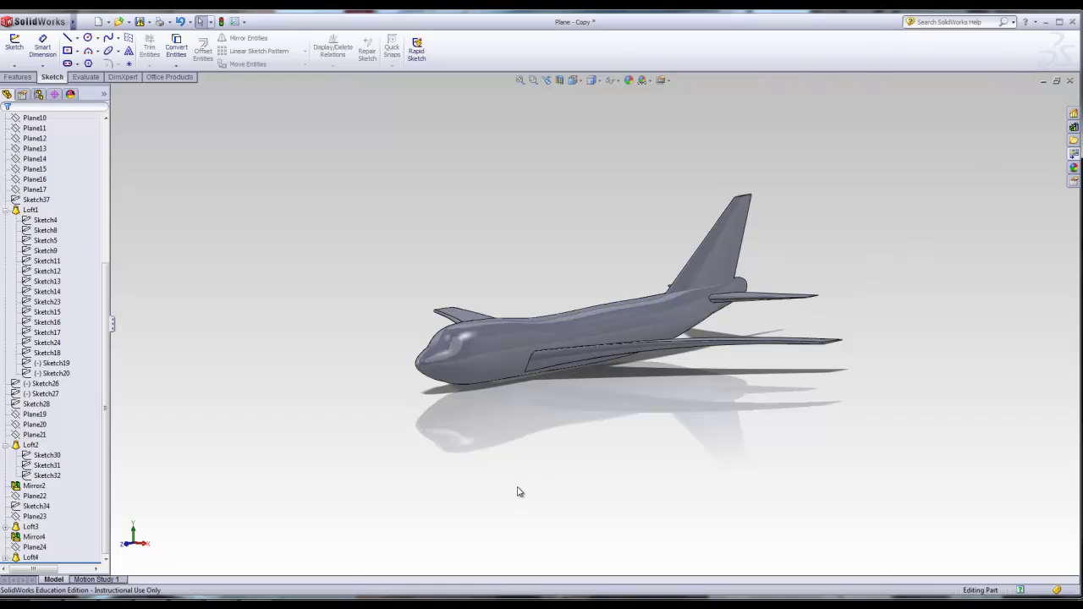